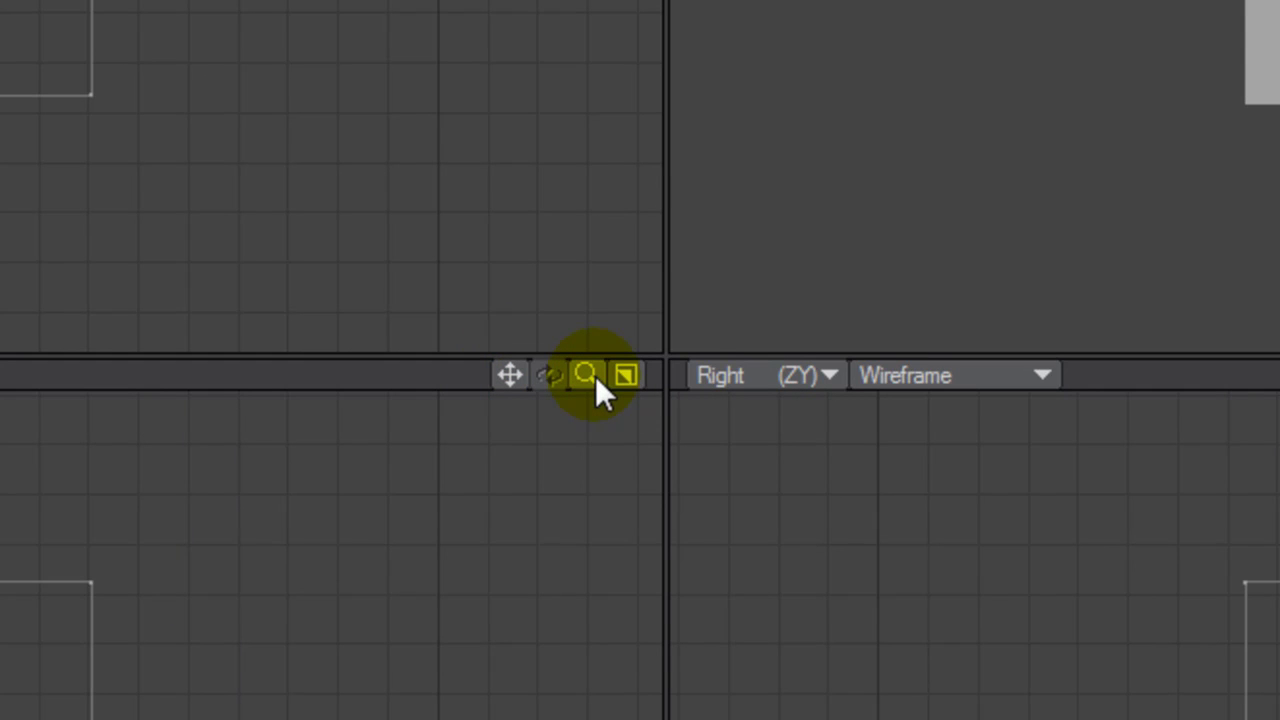
Maximize the Back viewport, restore the four-view layout, and zoom in on the box.
click(626, 375)
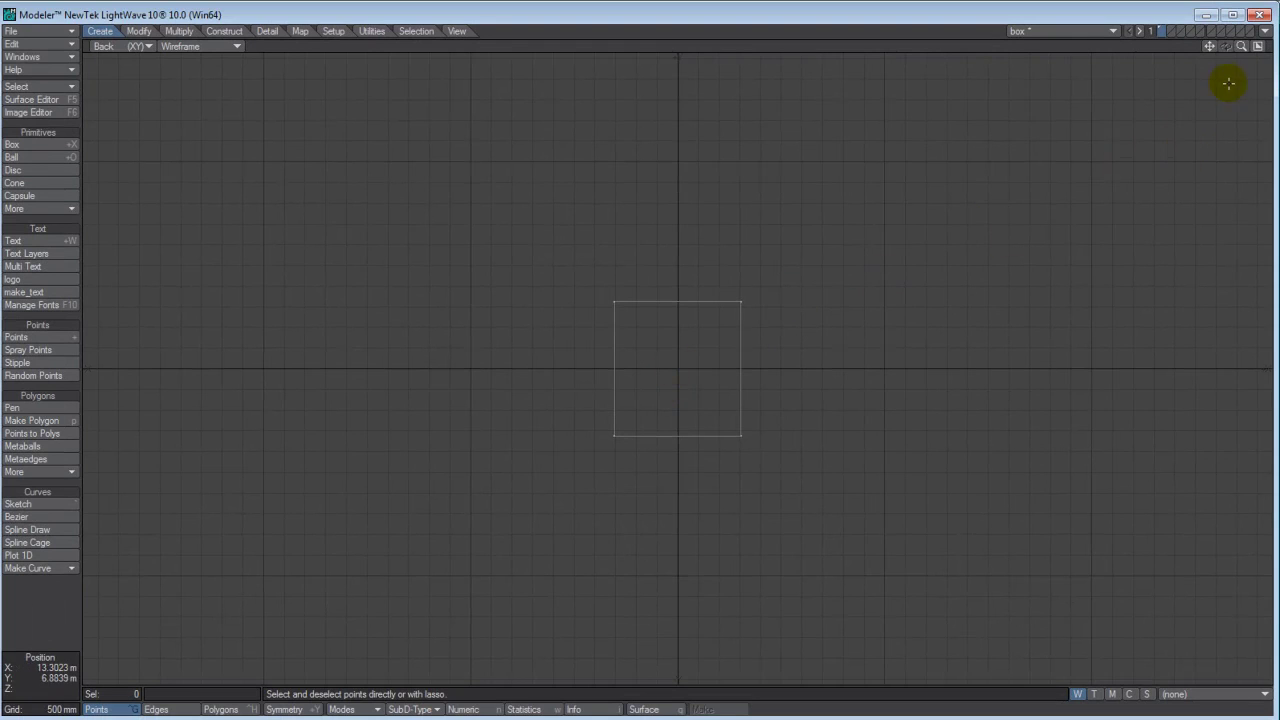
click(1259, 47)
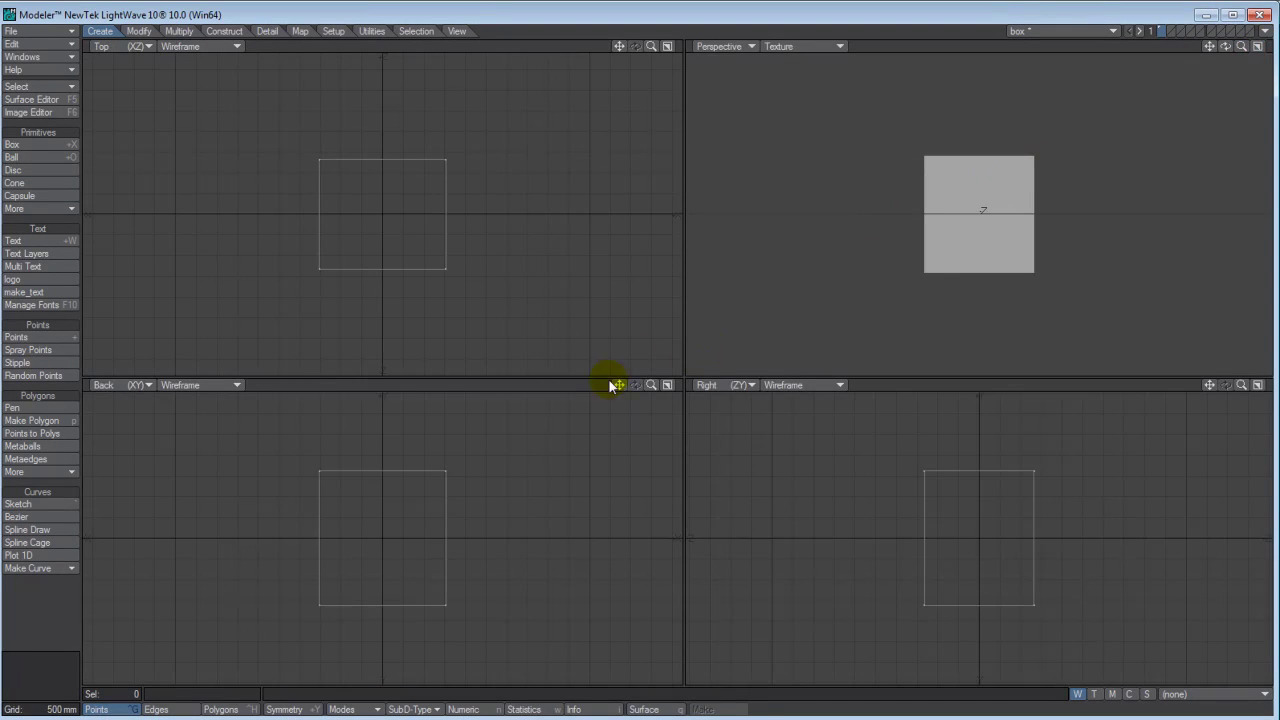
mouse_move(651, 388)
mouse_down()
mouse_move(617, 386)
mouse_move(632, 382)
mouse_up()
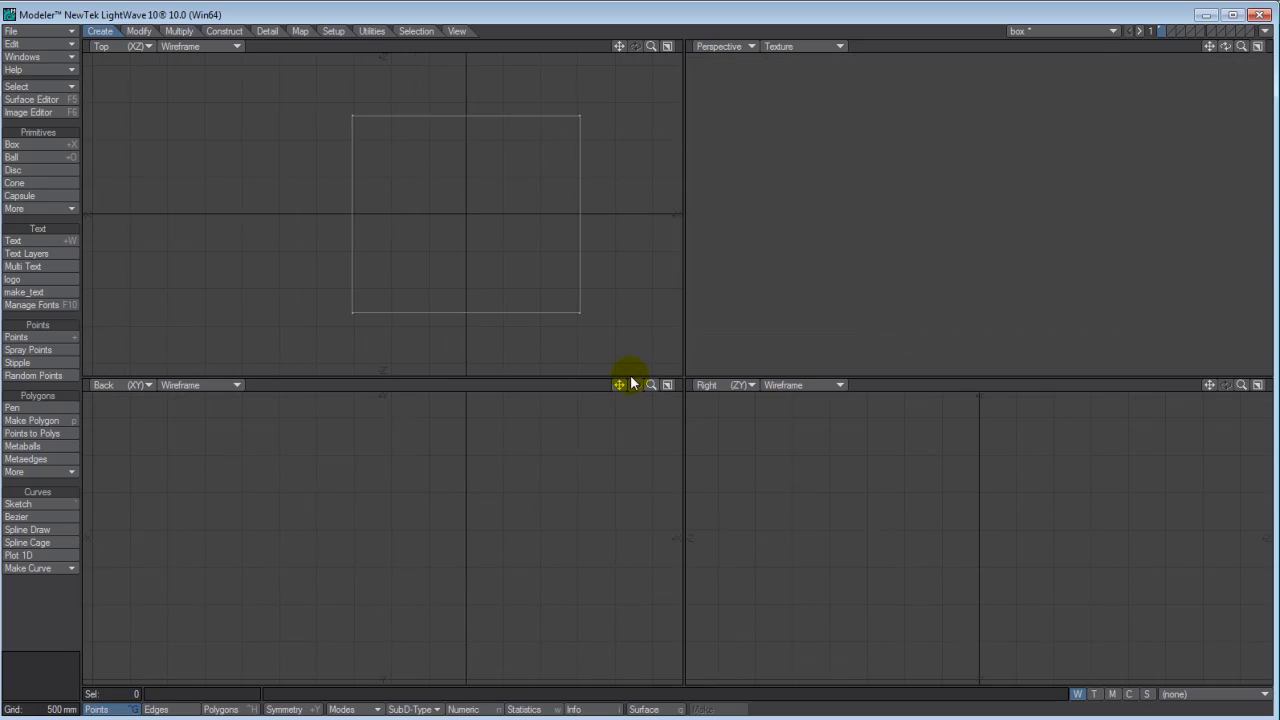
Fit the box to all views, zoom out, and rotate Perspective to see the box edge-on.
key(a)
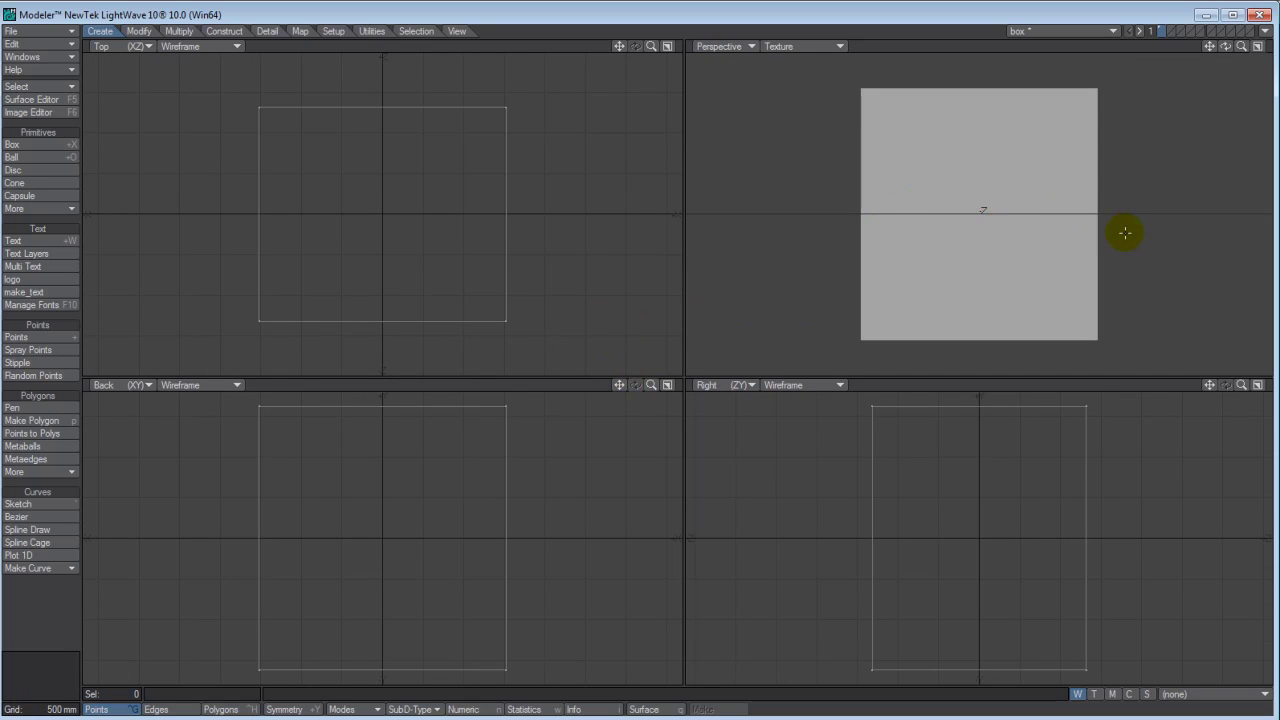
key(comma)
key(comma)
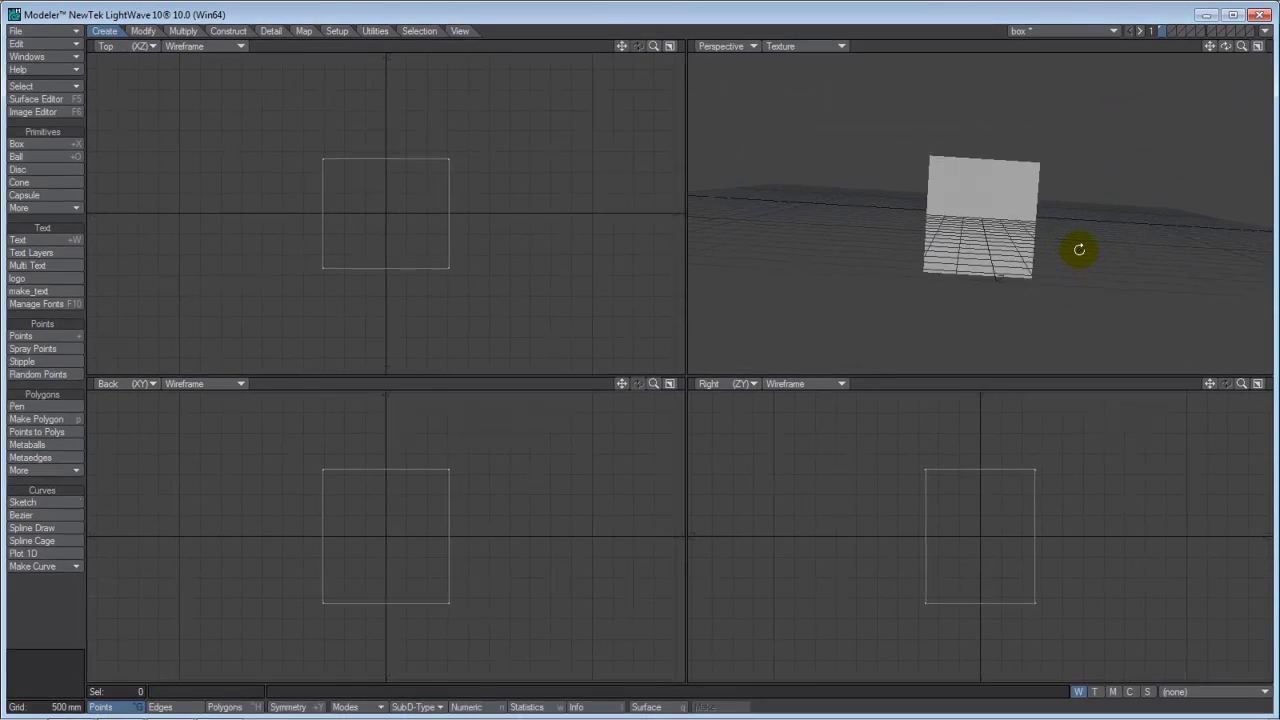
mouse_move(1080, 249)
mouse_down()
mouse_move(1057, 243)
mouse_move(1081, 248)
mouse_up()
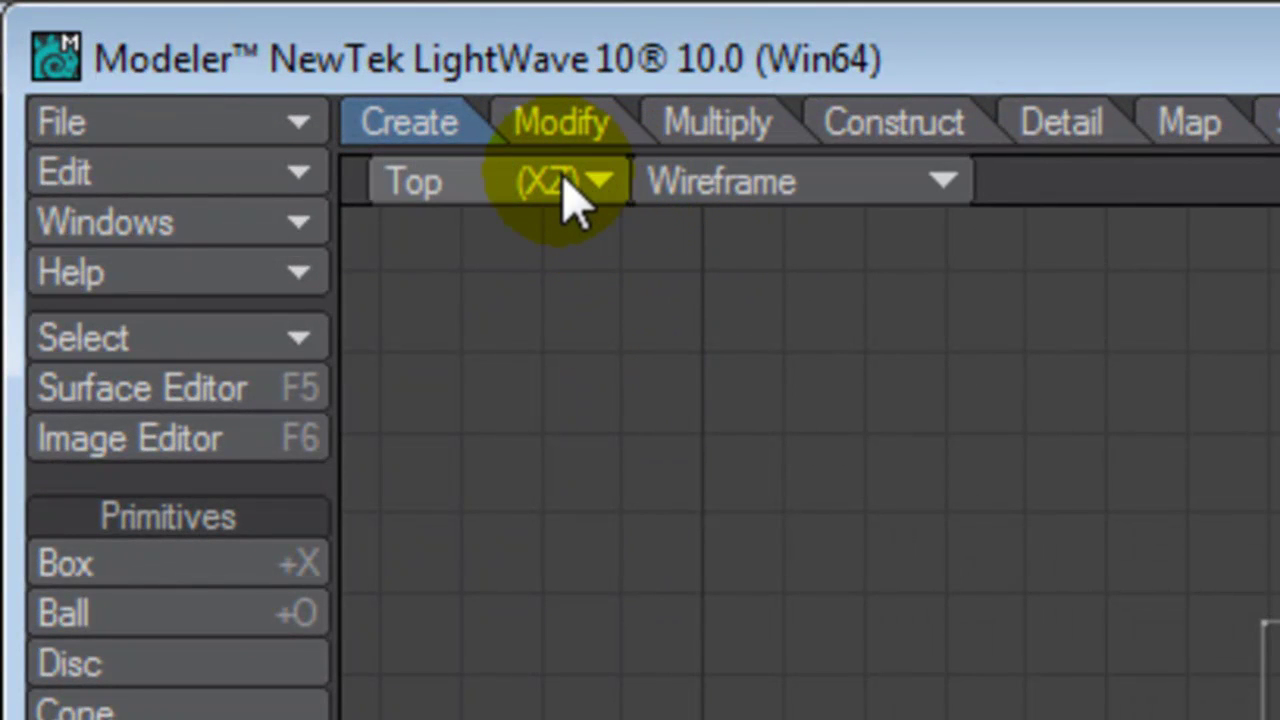
click(603, 185)
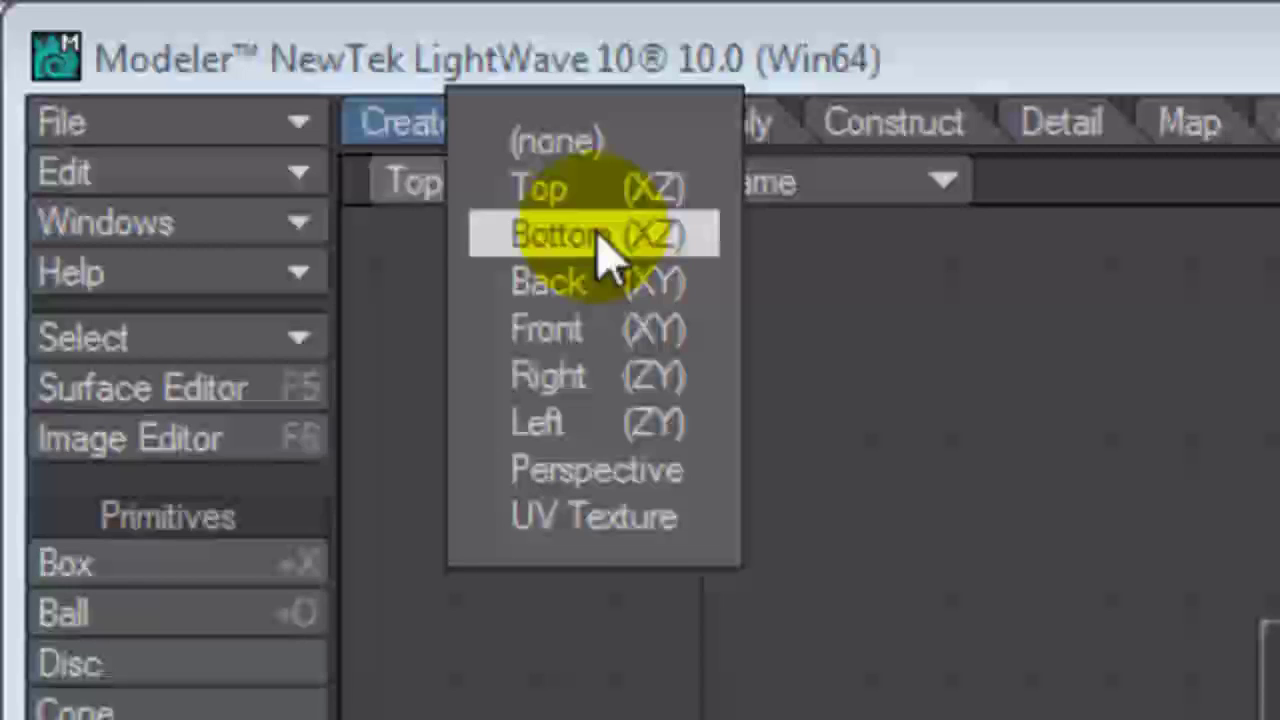
click(588, 432)
click(597, 190)
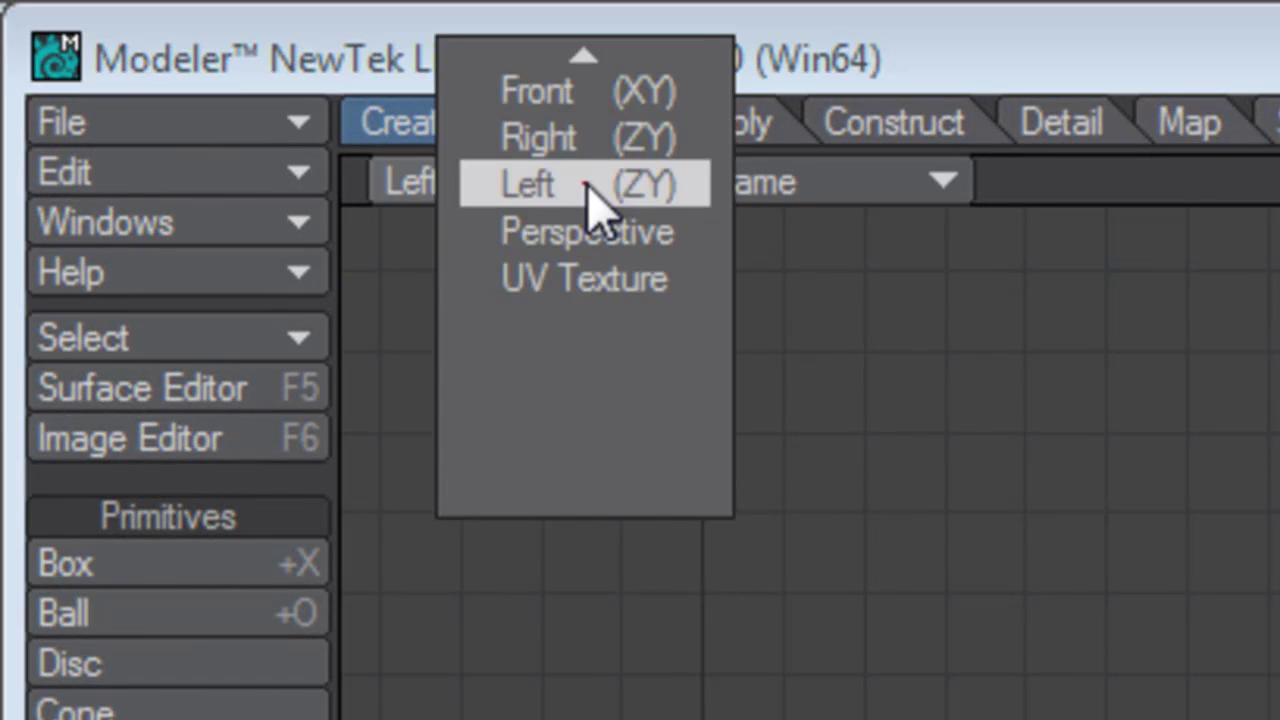
mouse_move(589, 72)
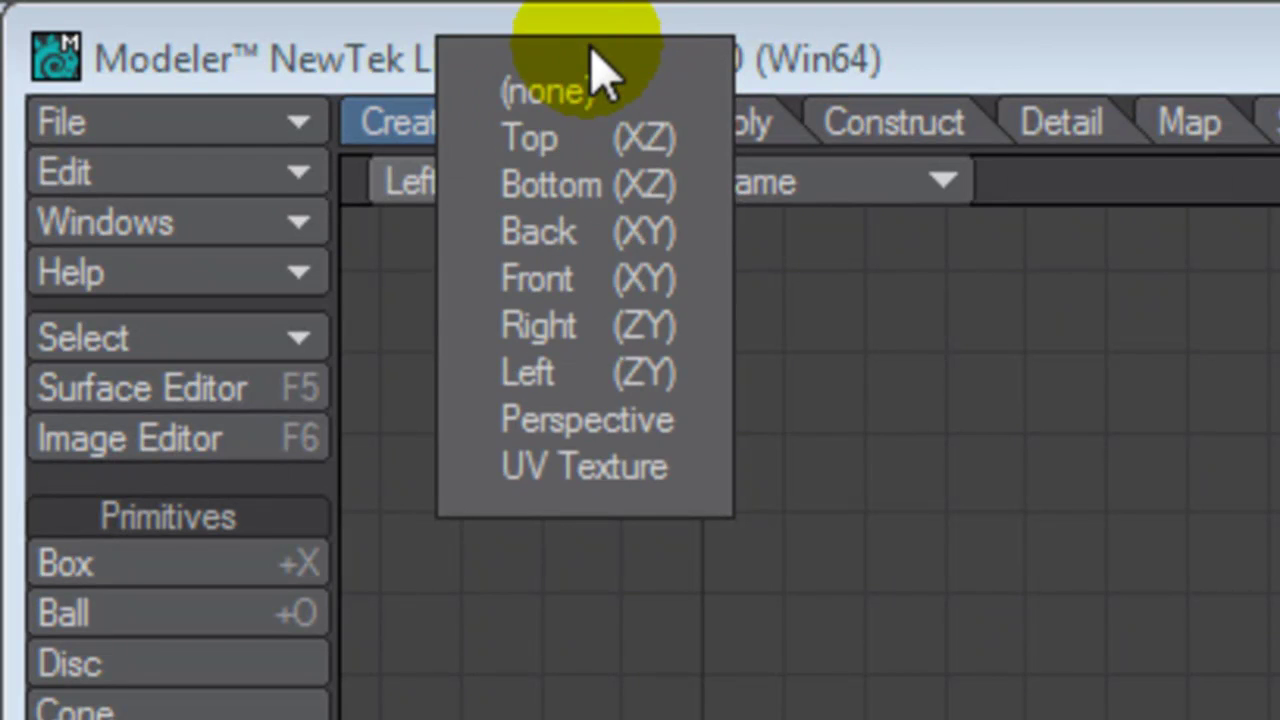
click(583, 150)
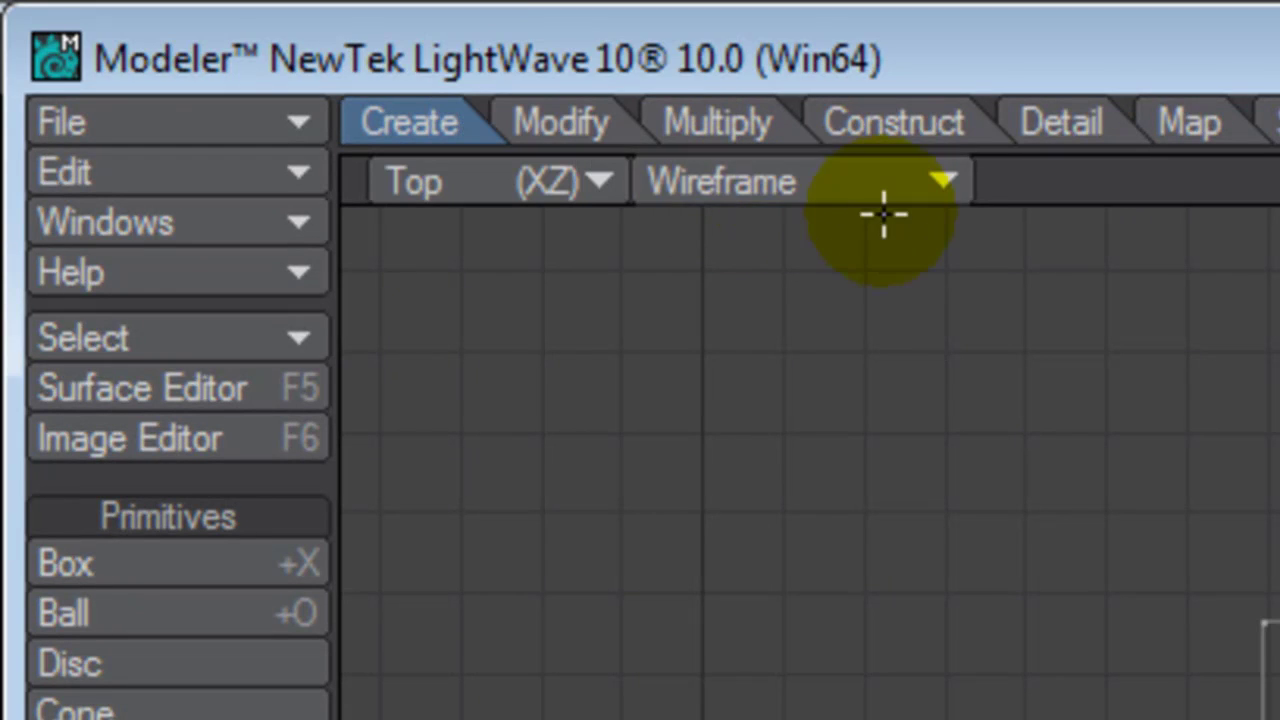
click(935, 183)
click(934, 184)
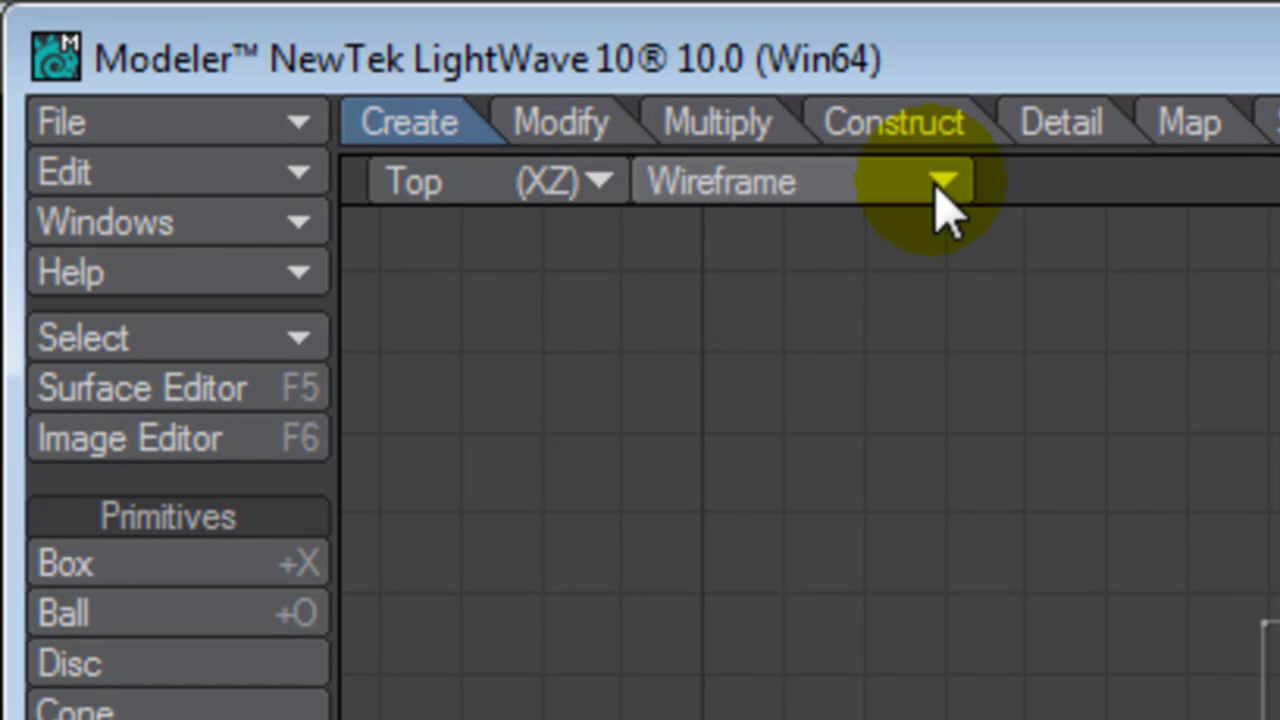
click(935, 183)
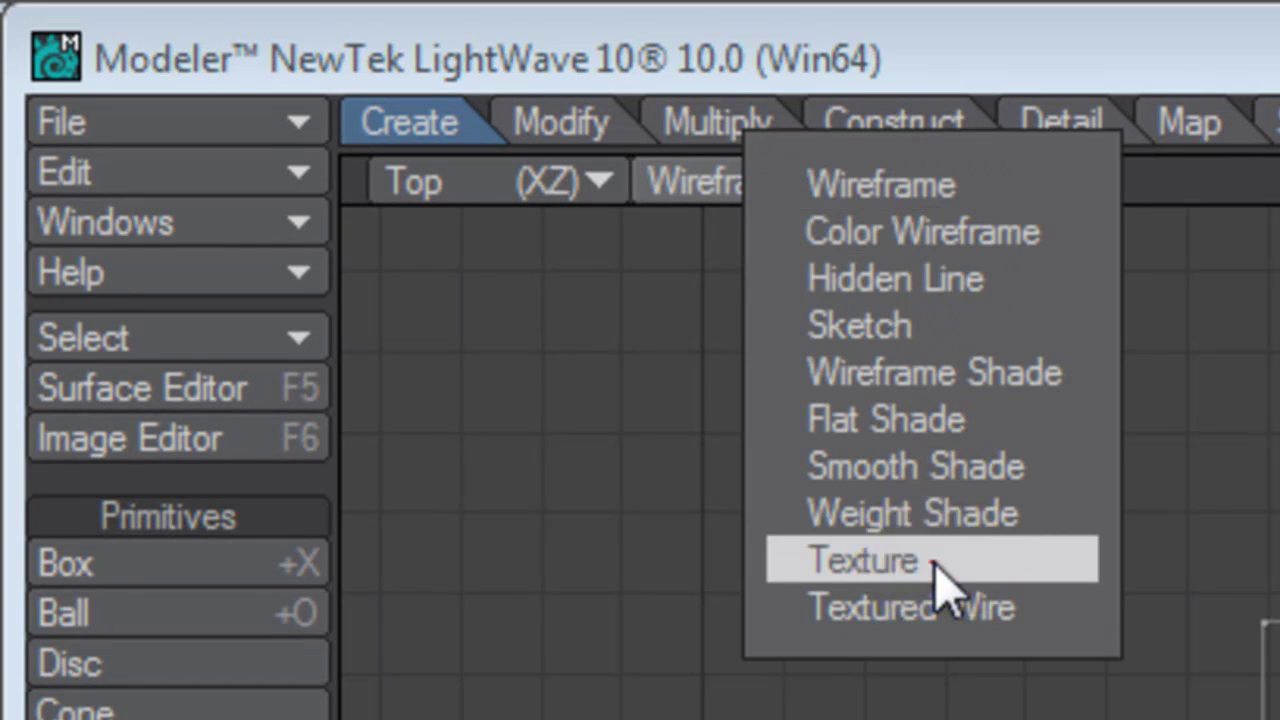
click(934, 562)
click(935, 183)
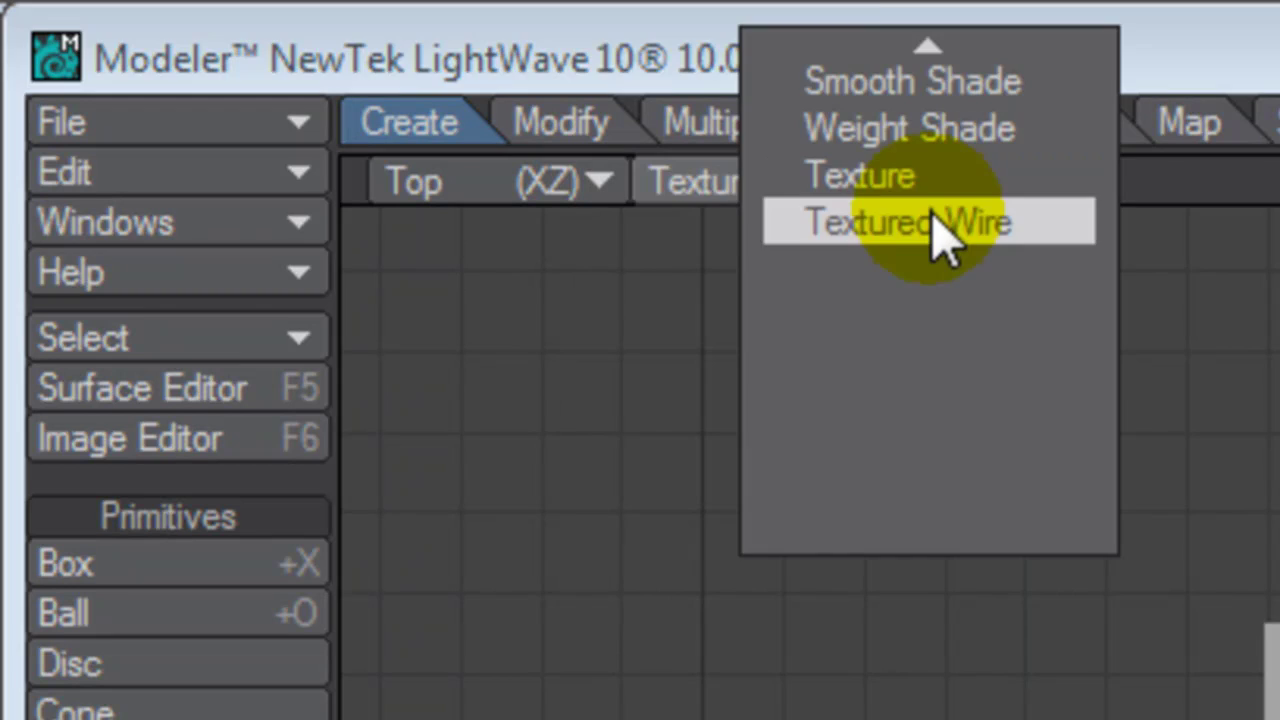
click(934, 220)
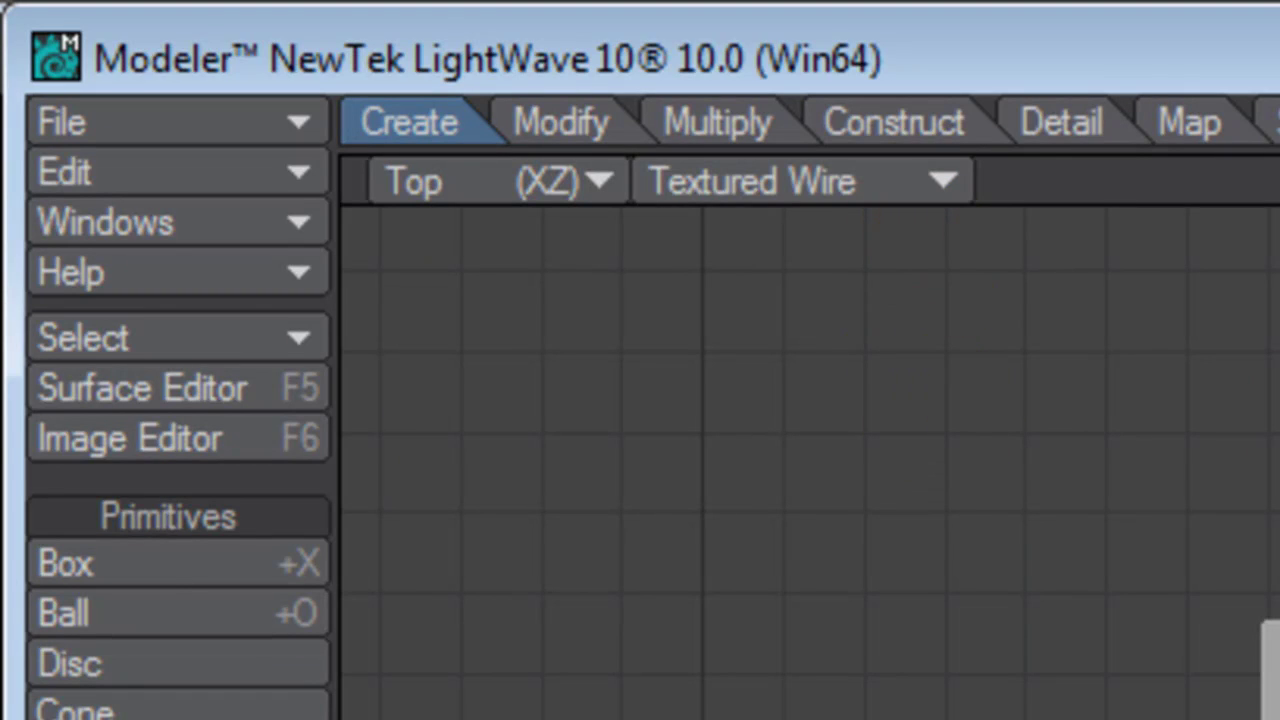
click(903, 186)
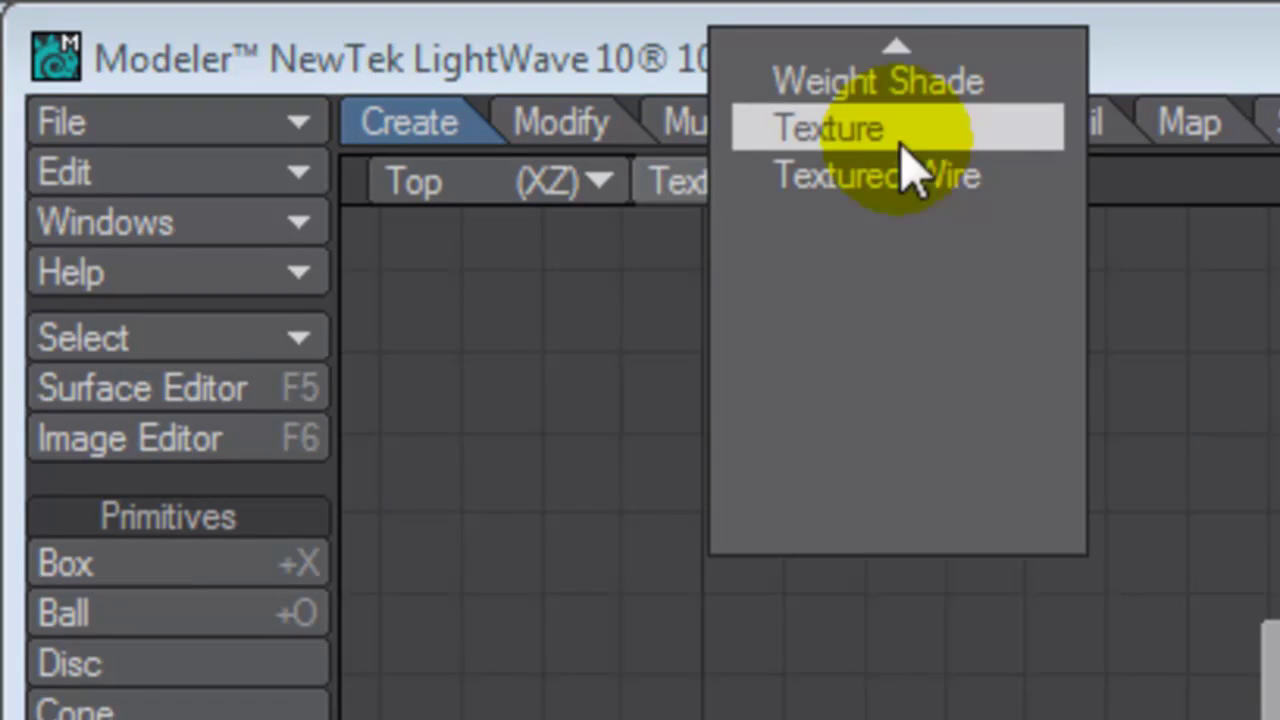
mouse_move(918, 36)
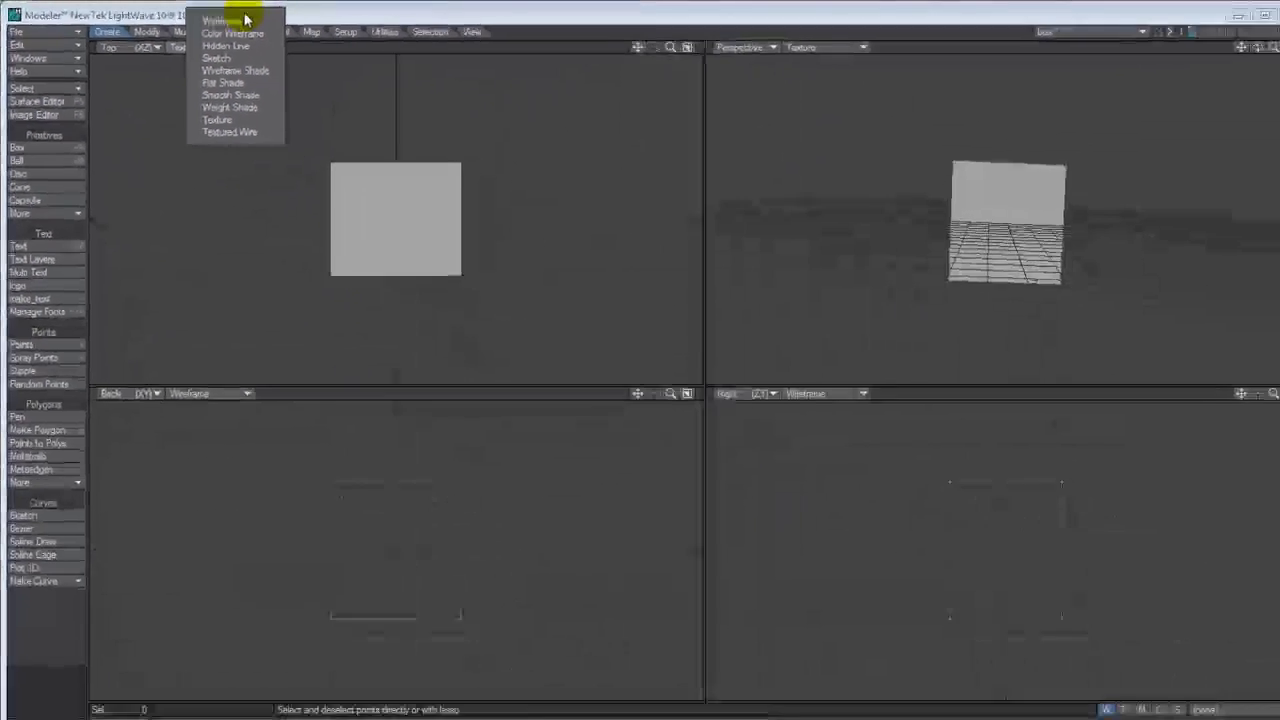
click(245, 20)
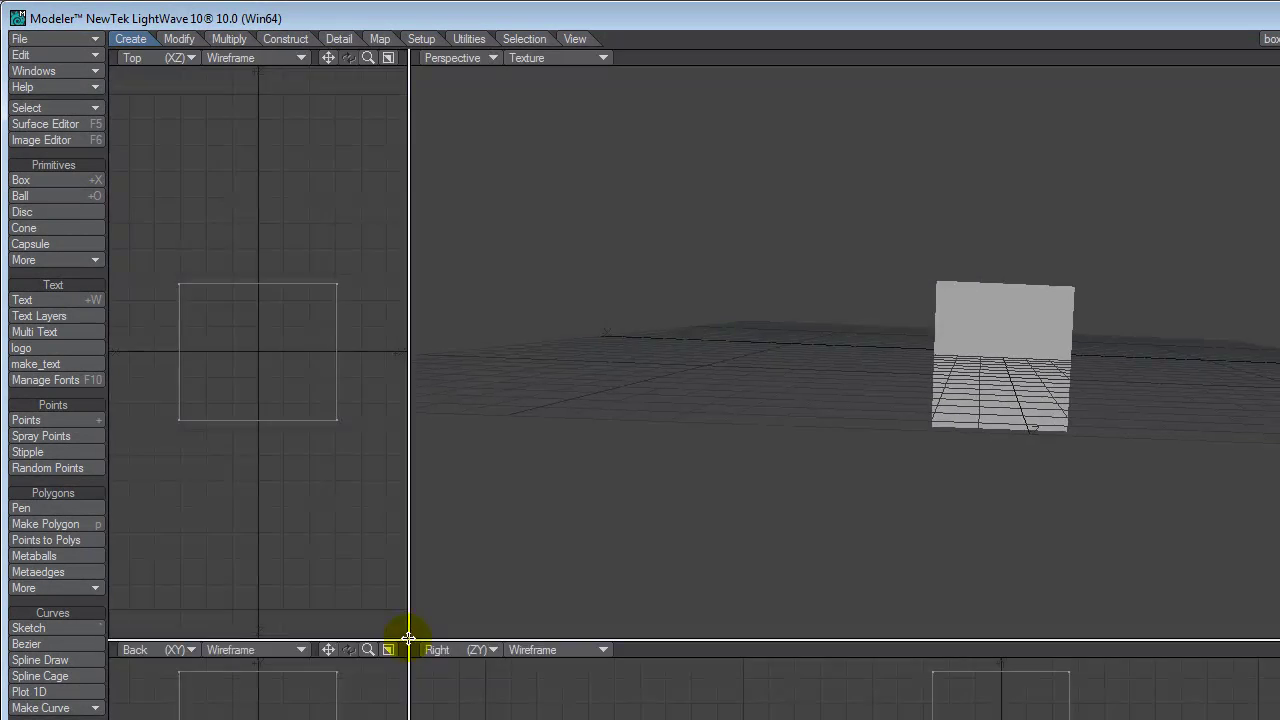
Drag the divider up and right to widen Top and Back, then hide and restore tool panels with Alt+F2.
drag(407, 640, 831, 523)
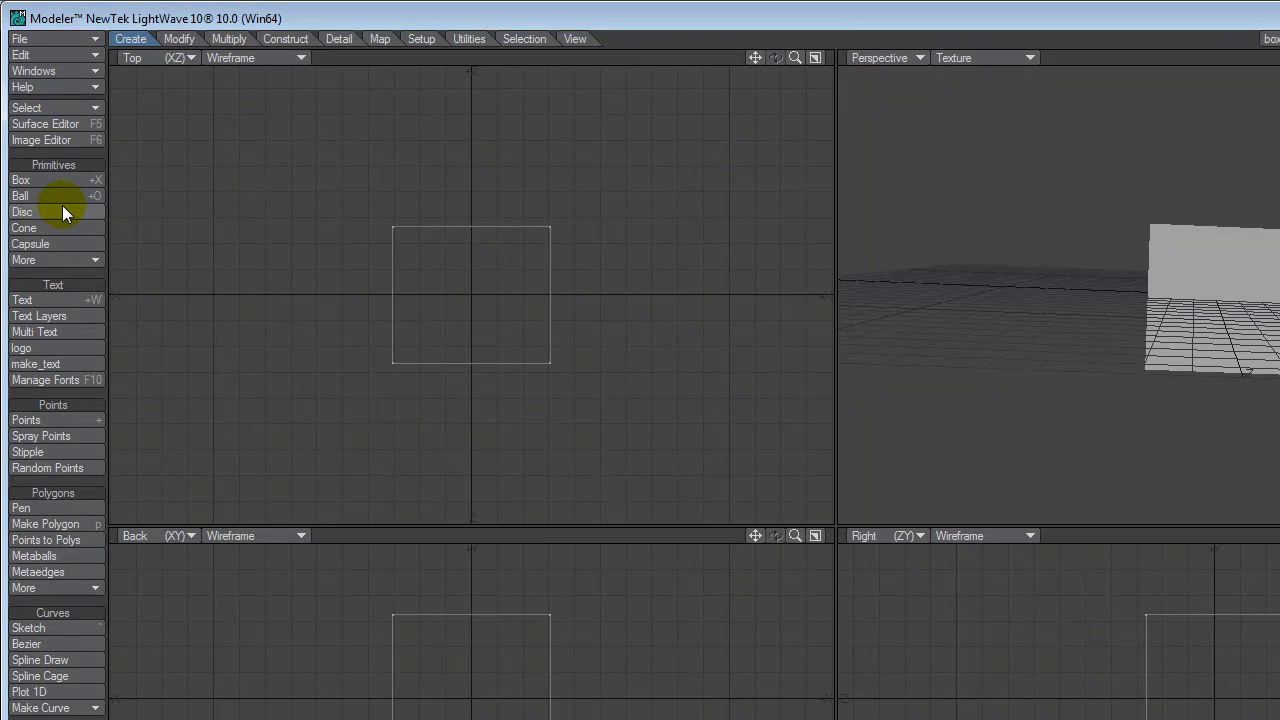
key(alt+F2)
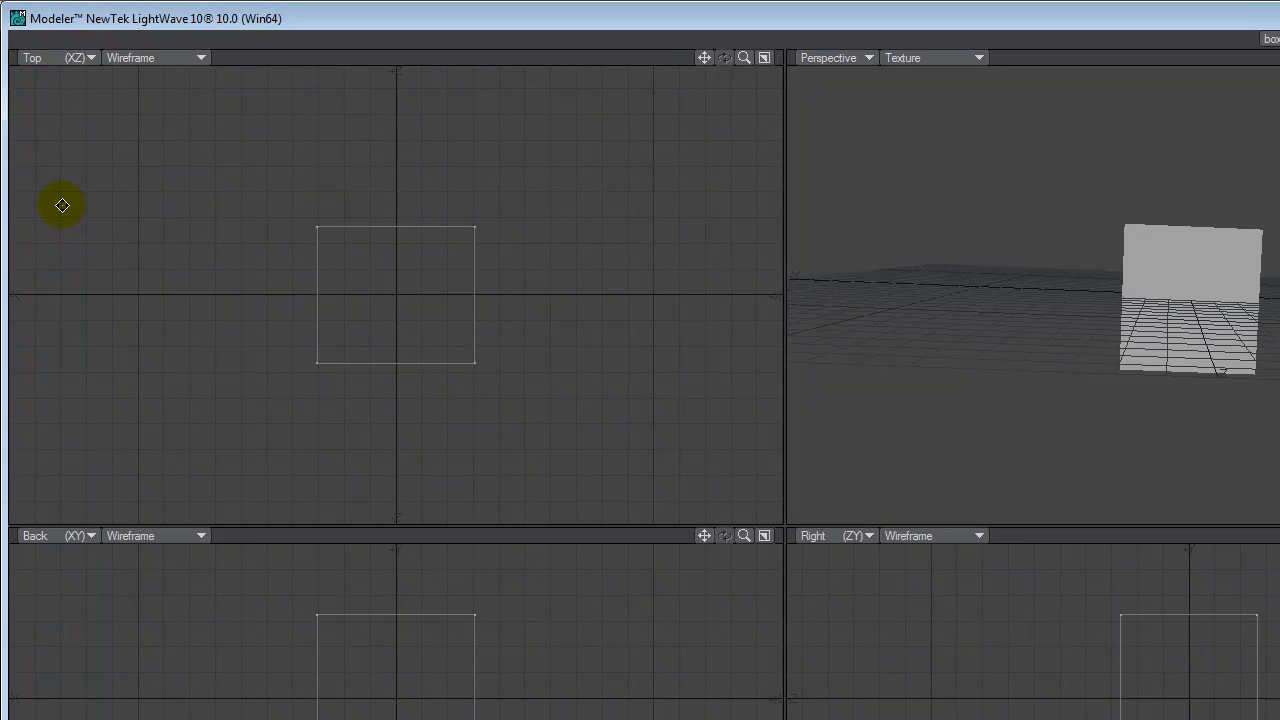
key(alt+F2)
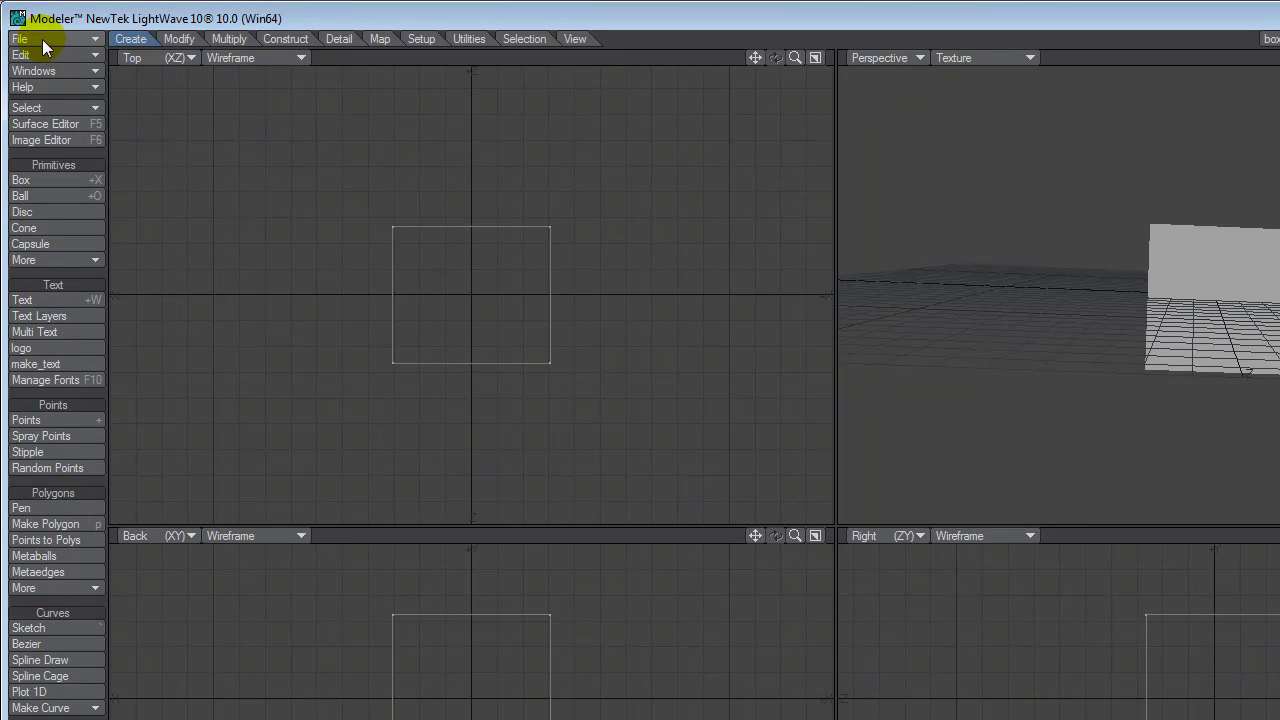
click(179, 40)
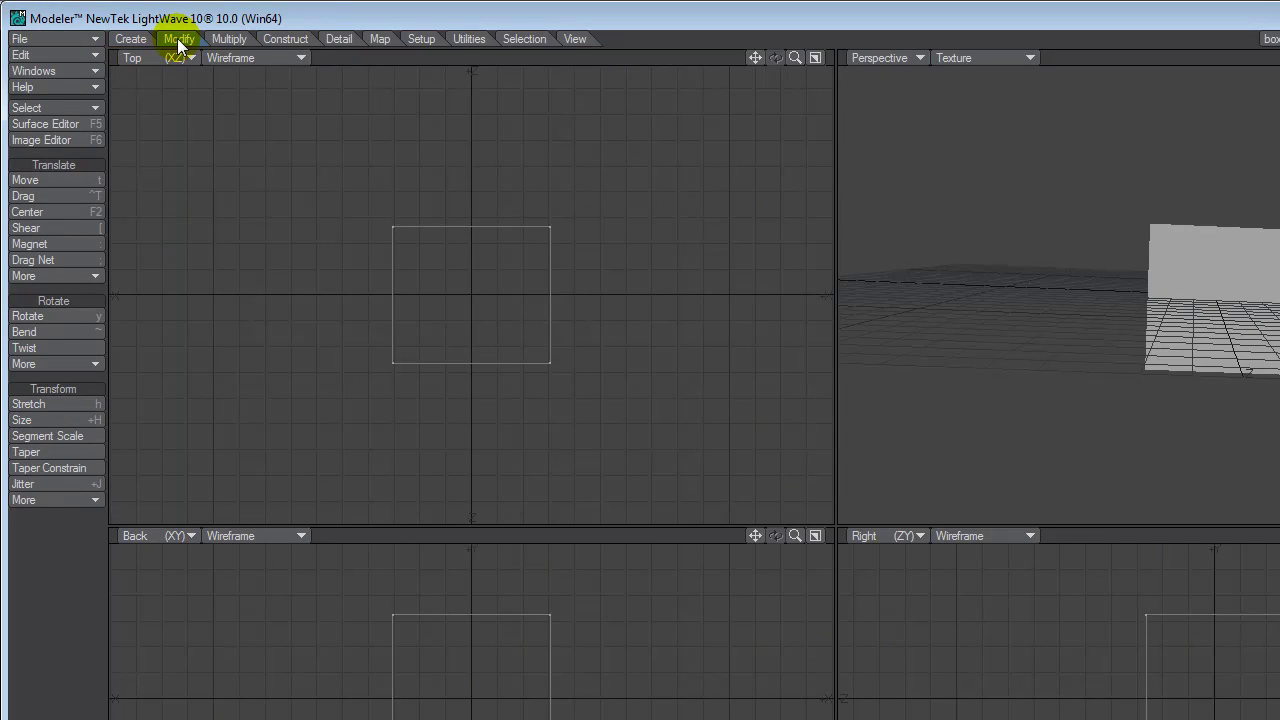
click(244, 41)
click(285, 40)
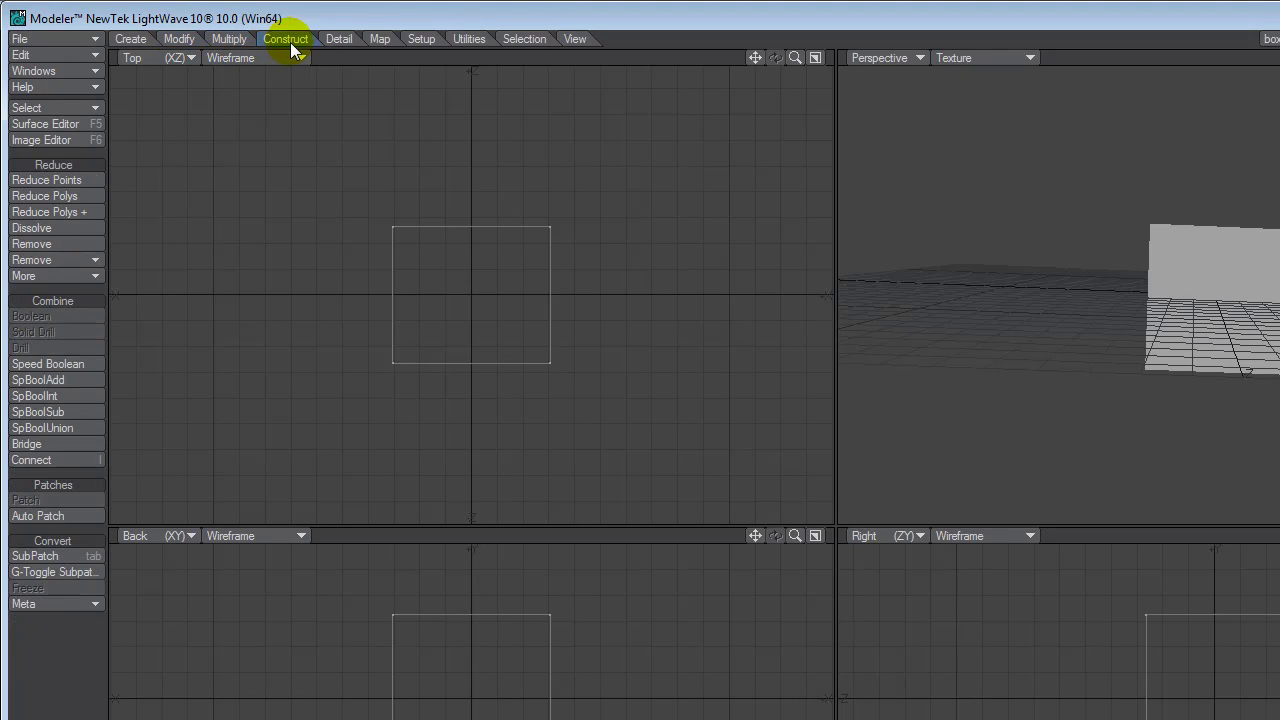
click(337, 40)
click(380, 40)
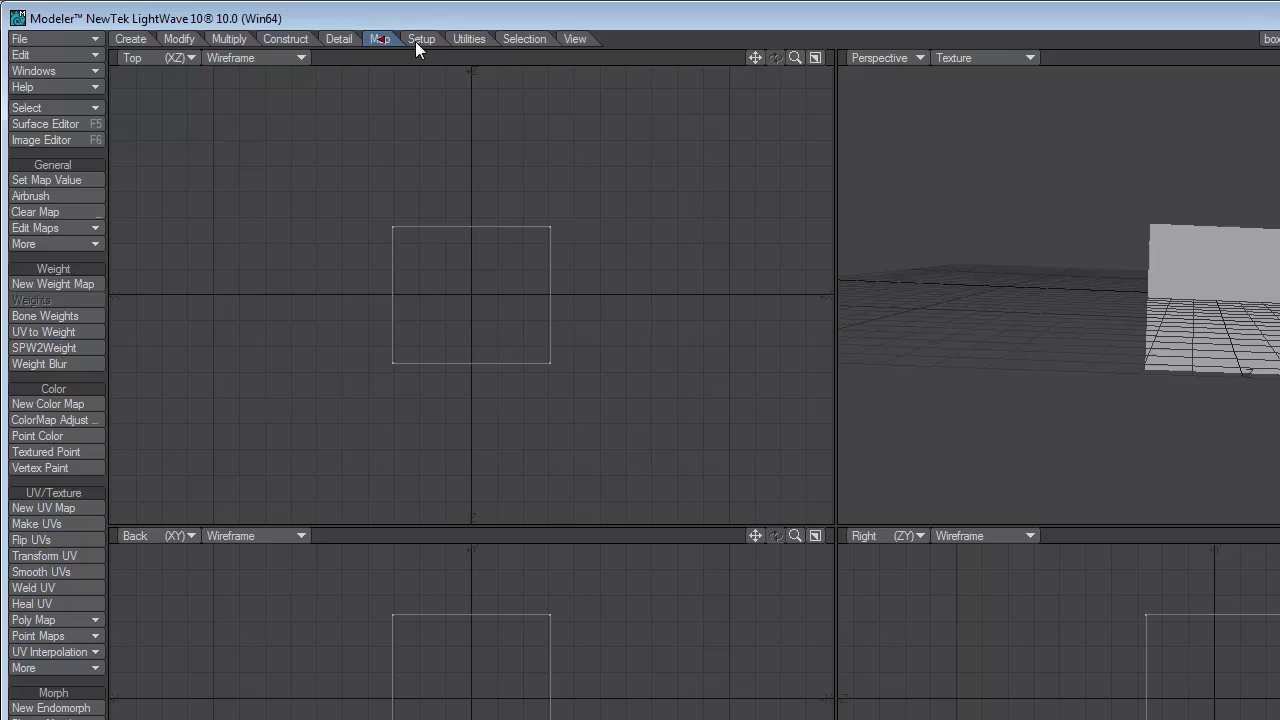
click(419, 40)
click(469, 40)
click(522, 40)
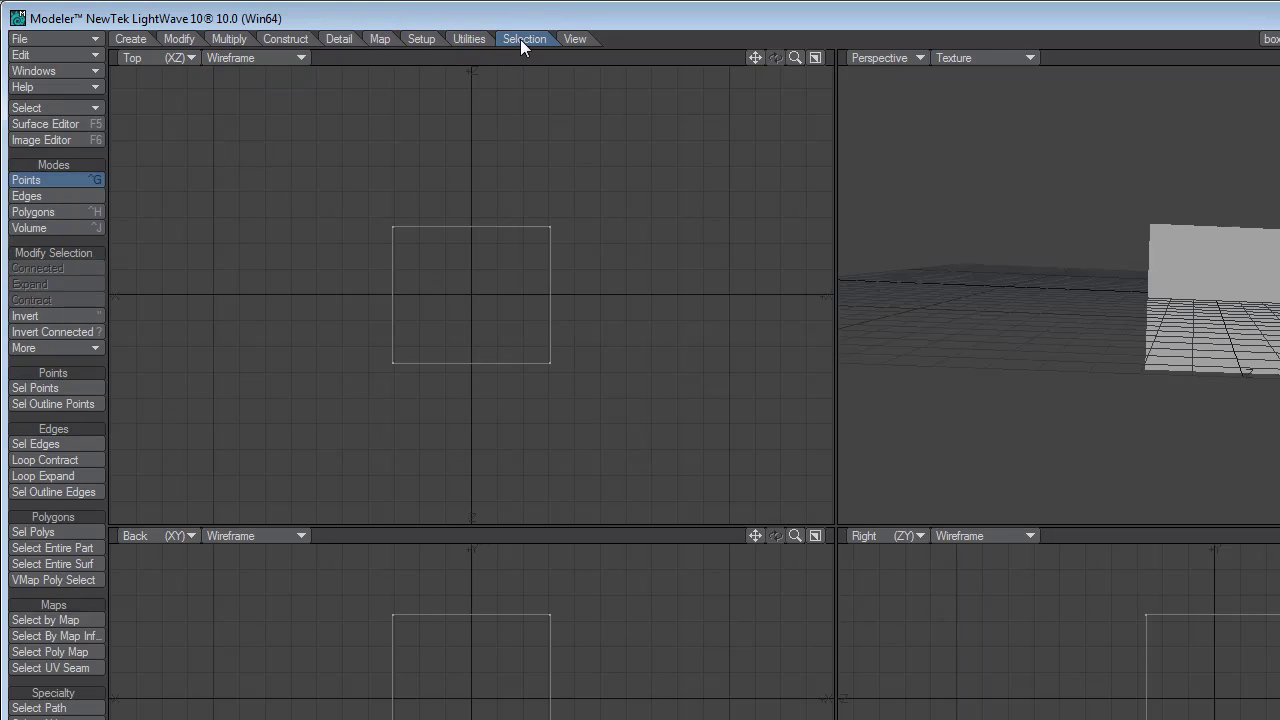
click(576, 40)
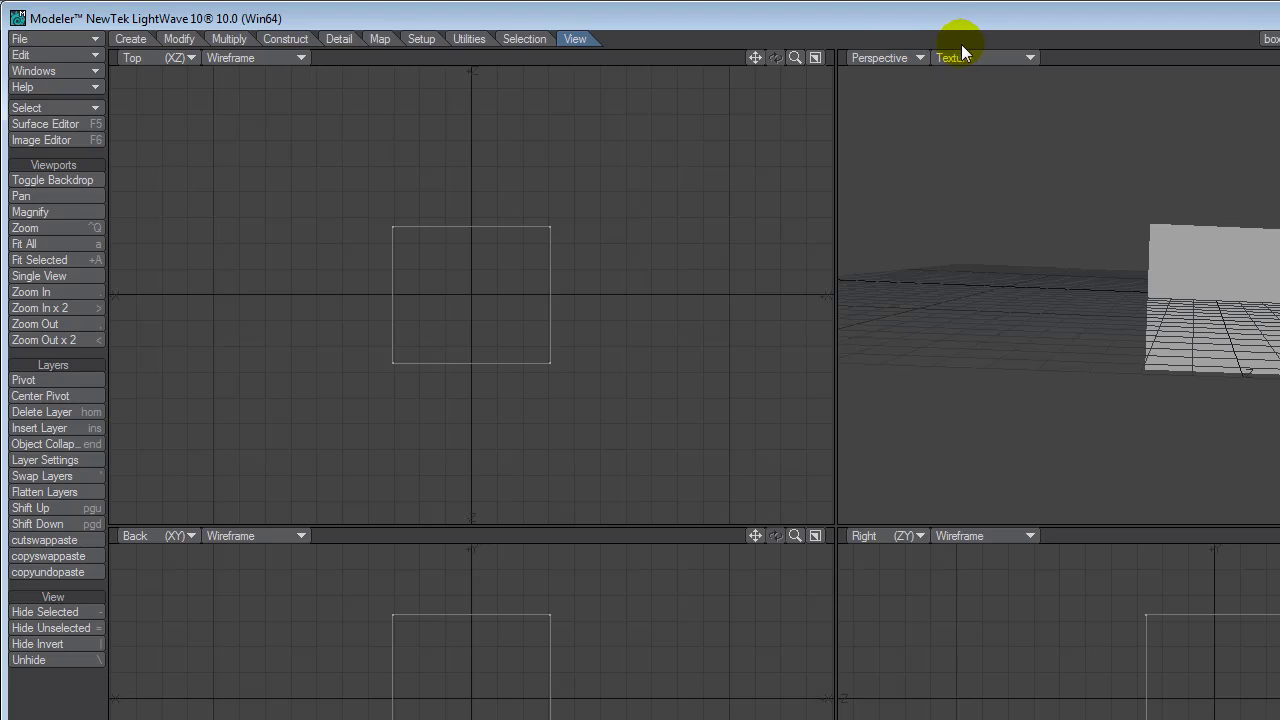
click(130, 39)
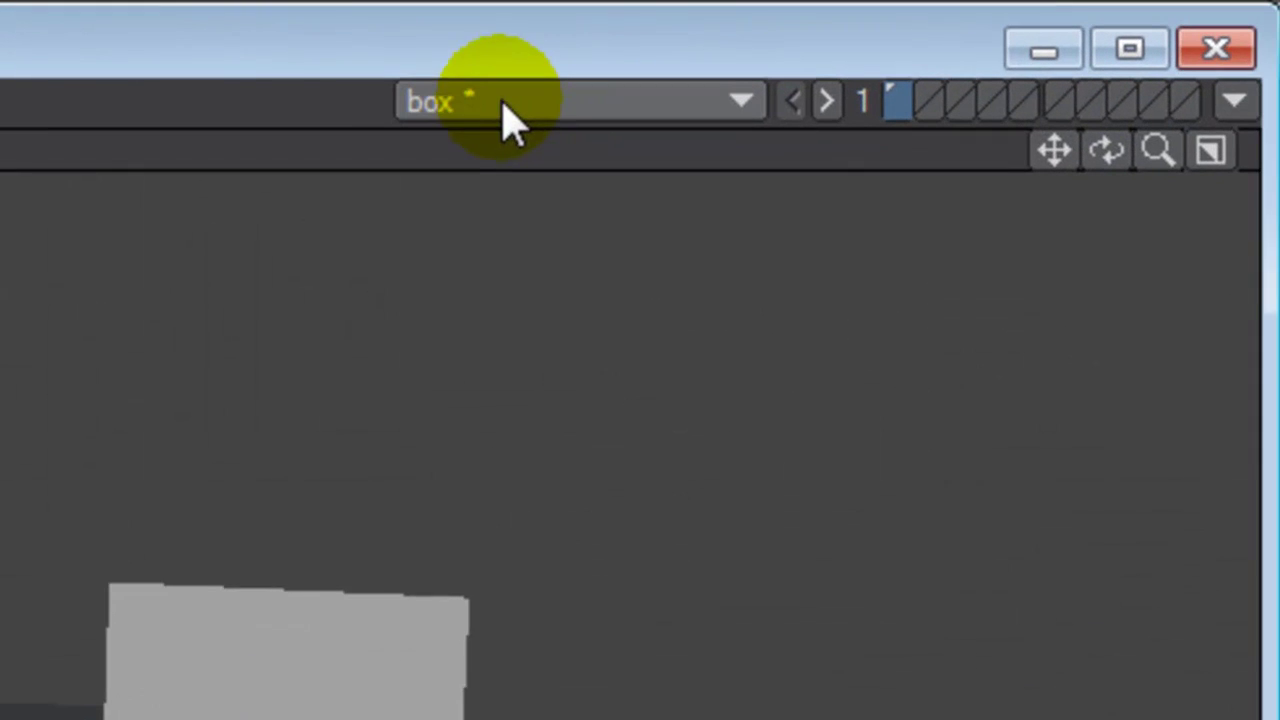
click(735, 104)
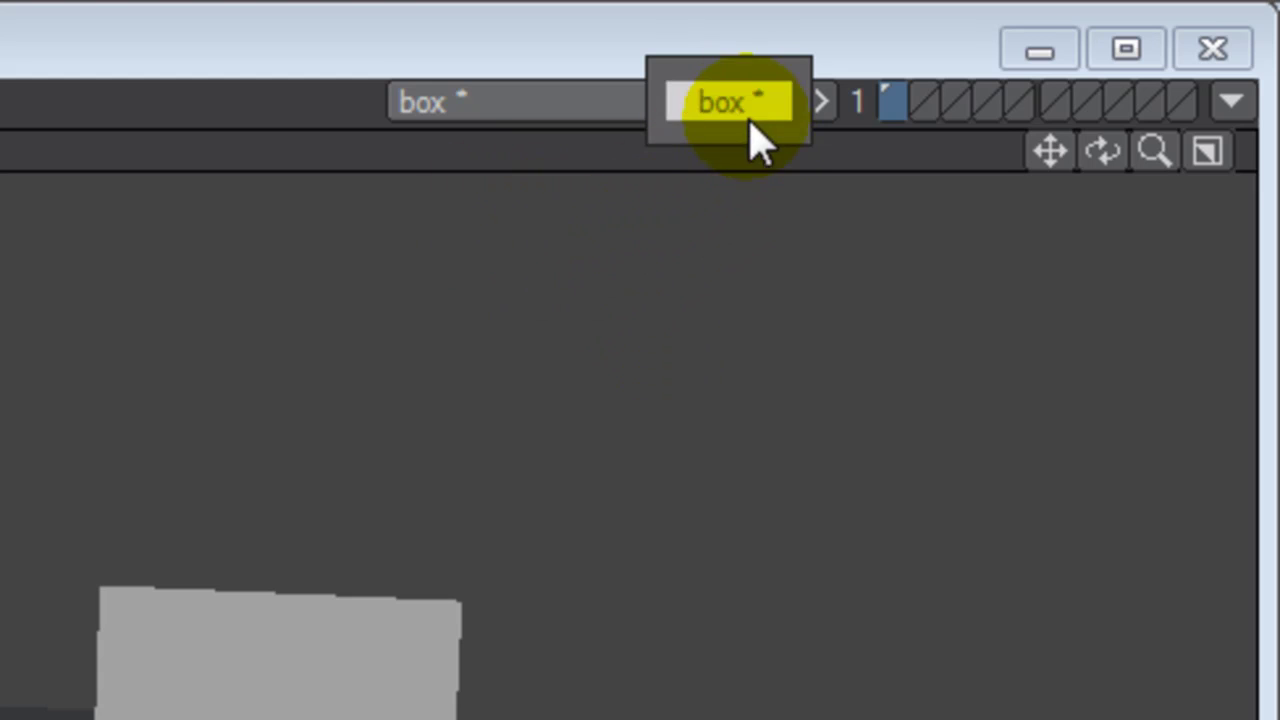
click(494, 106)
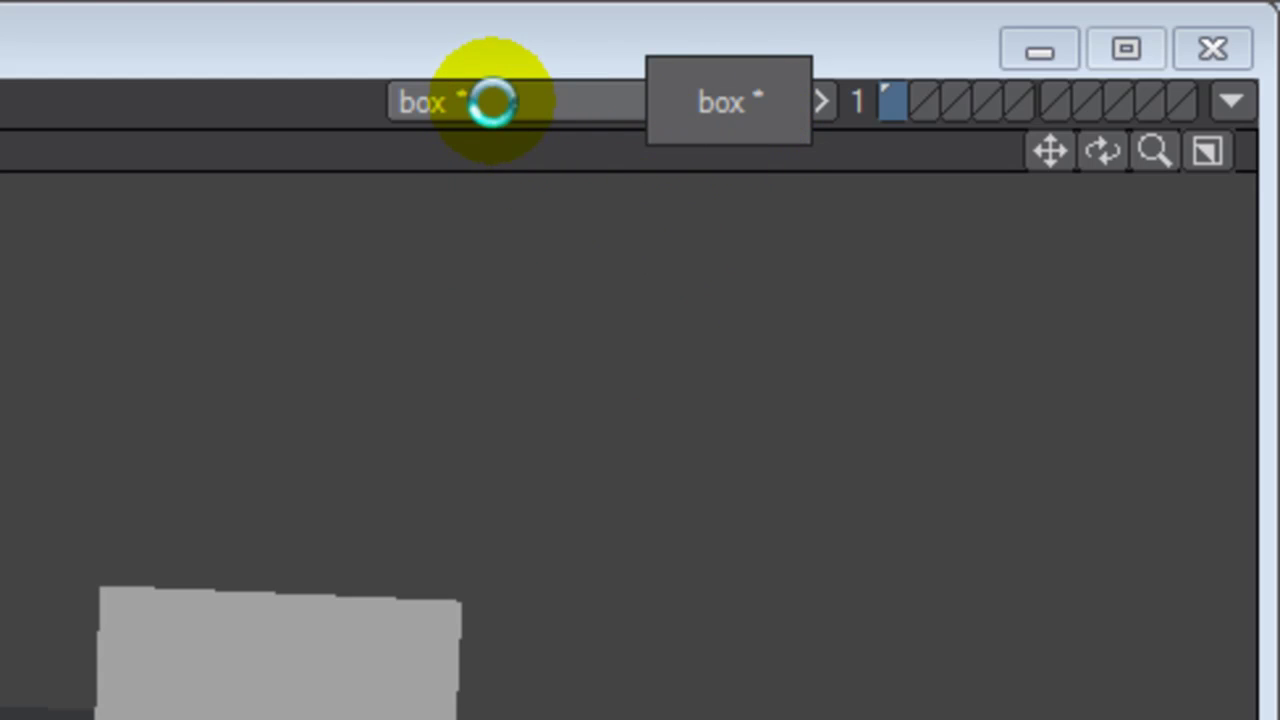
click(500, 112)
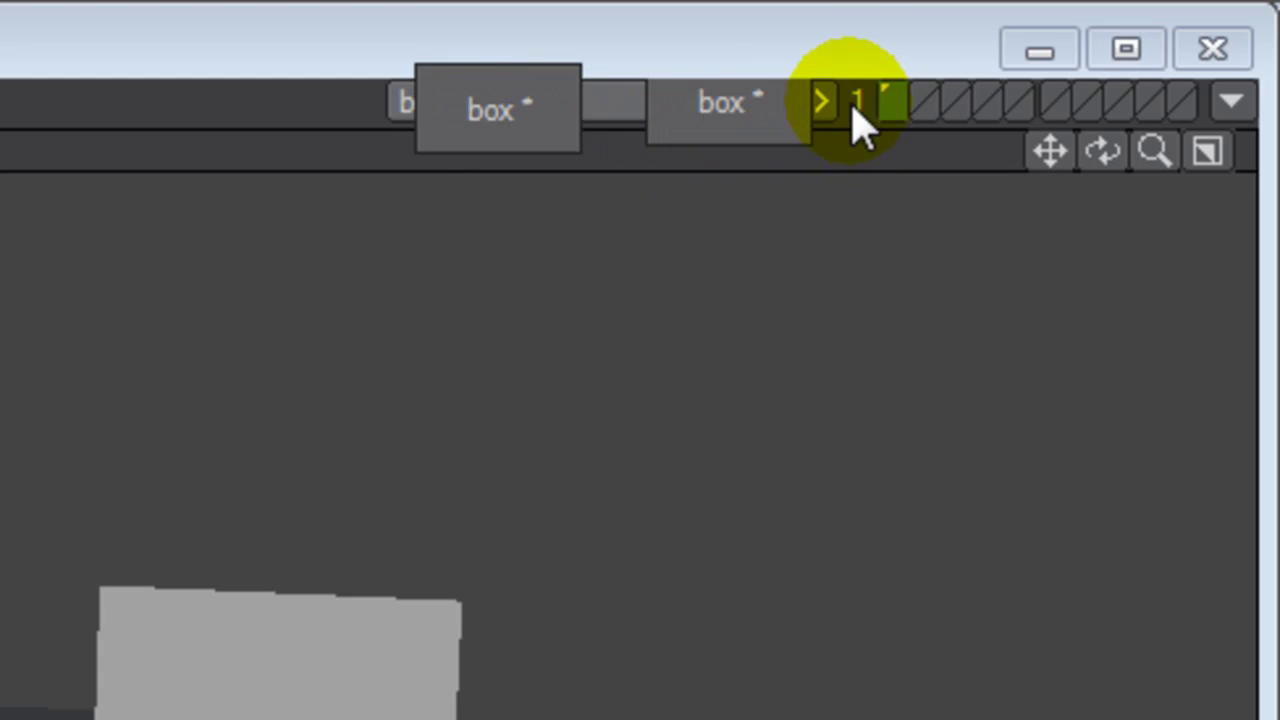
click(822, 116)
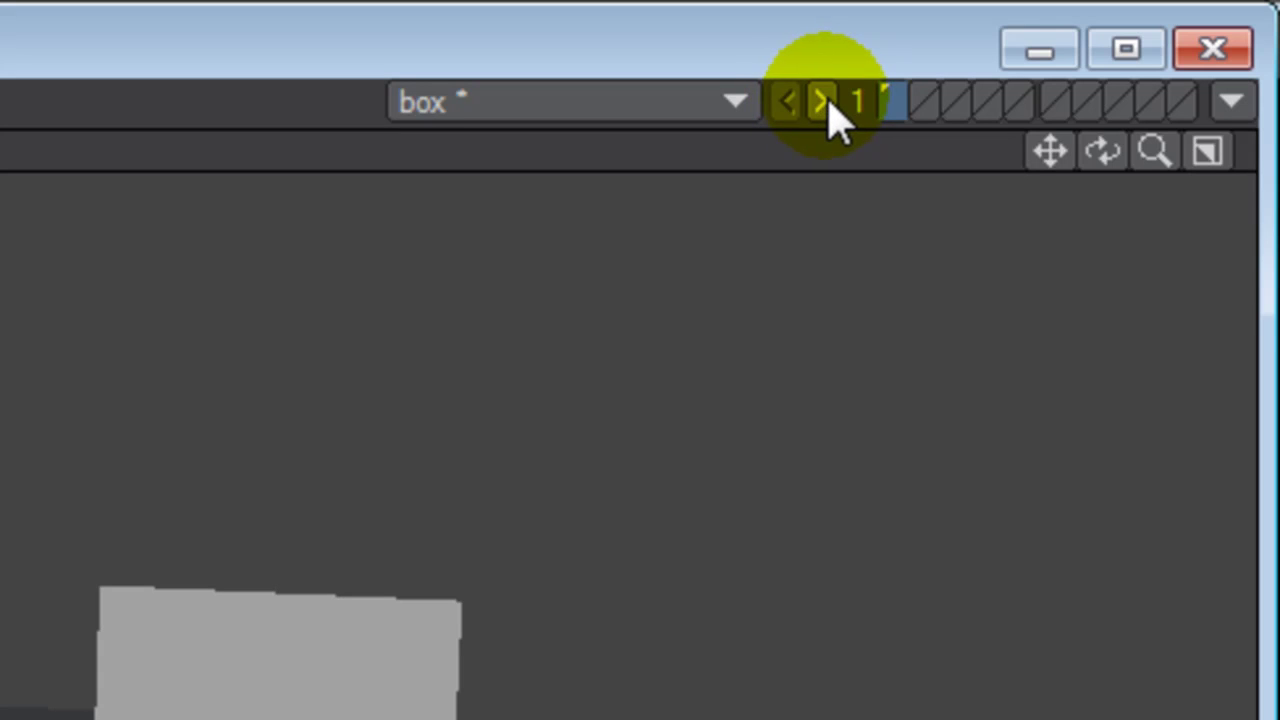
click(821, 102)
click(821, 102)
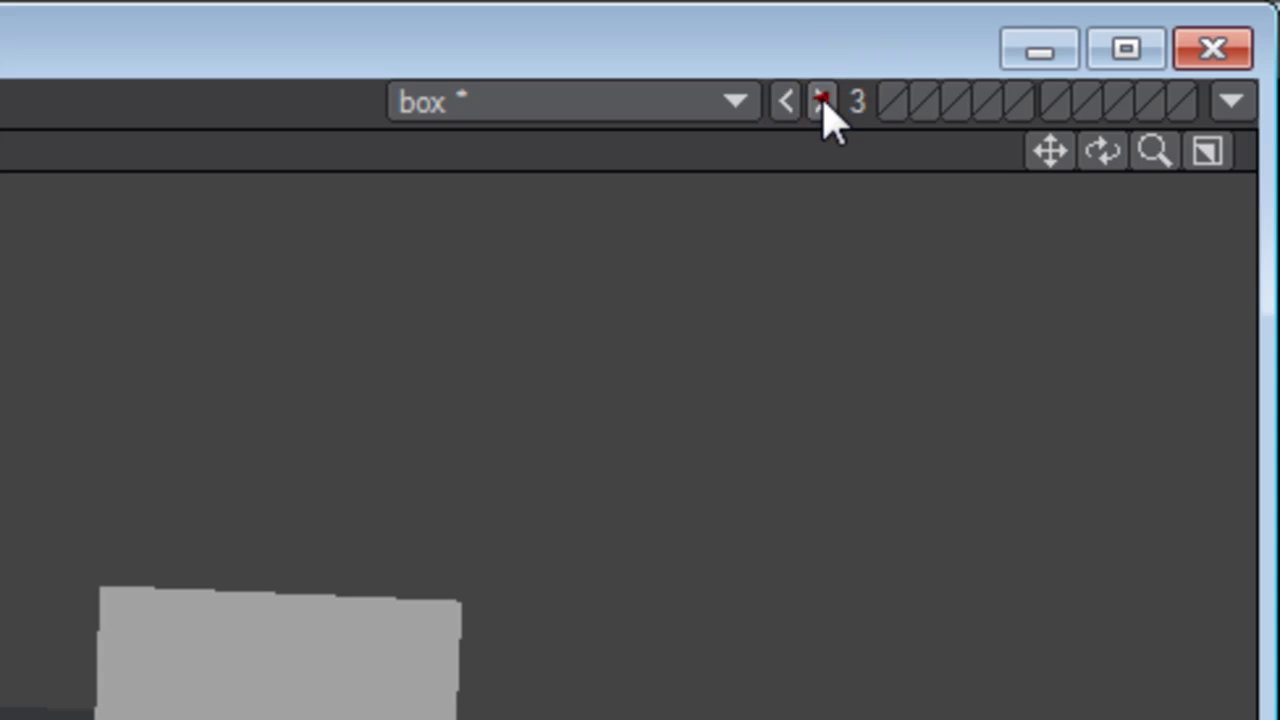
click(821, 102)
click(821, 102)
click(821, 102)
click(821, 102)
click(821, 102)
click(821, 102)
click(821, 102)
click(821, 102)
click(821, 102)
click(821, 102)
click(821, 102)
click(821, 102)
click(821, 102)
click(821, 102)
click(821, 102)
click(821, 102)
click(821, 102)
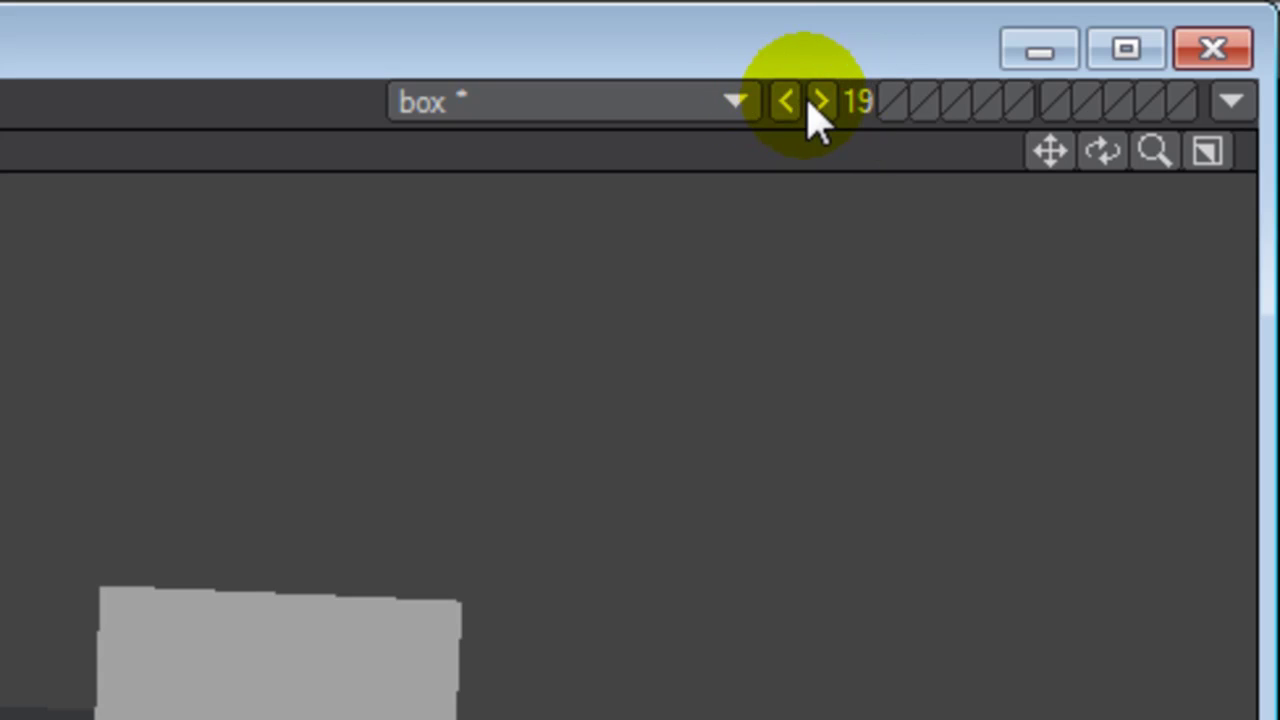
click(788, 102)
click(788, 102)
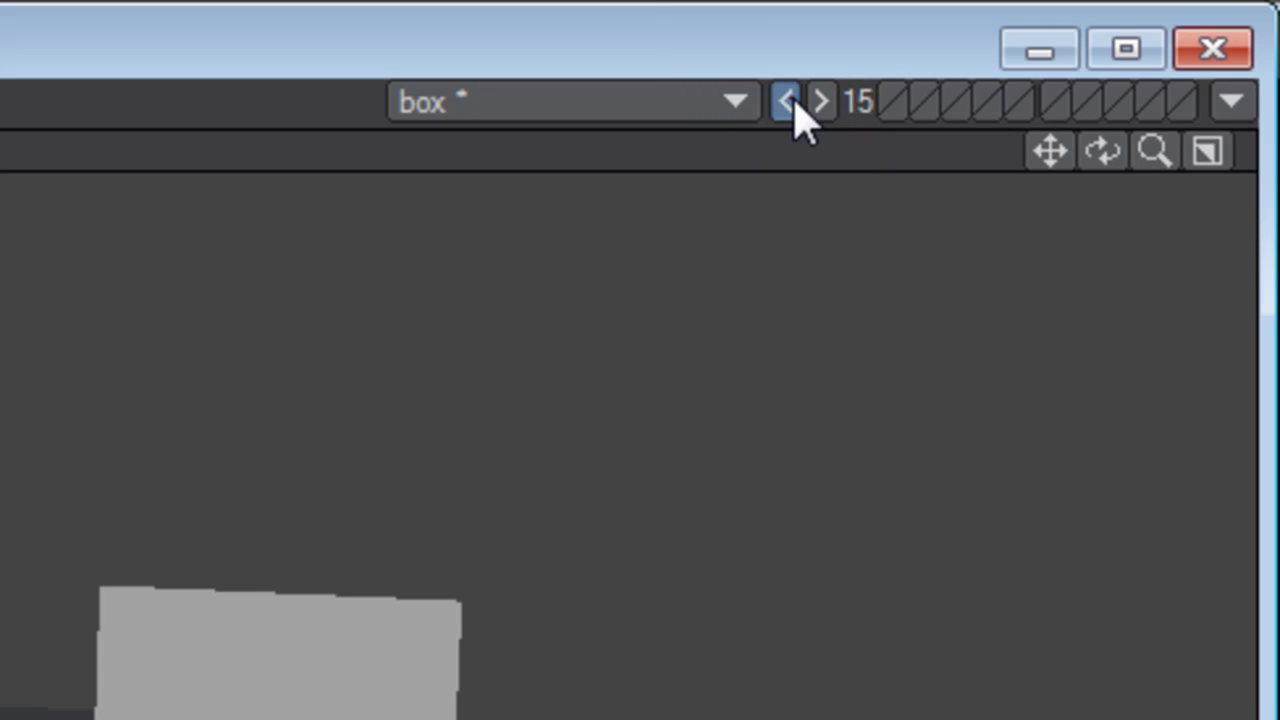
click(787, 101)
click(787, 101)
click(787, 101)
click(787, 101)
click(787, 101)
click(787, 101)
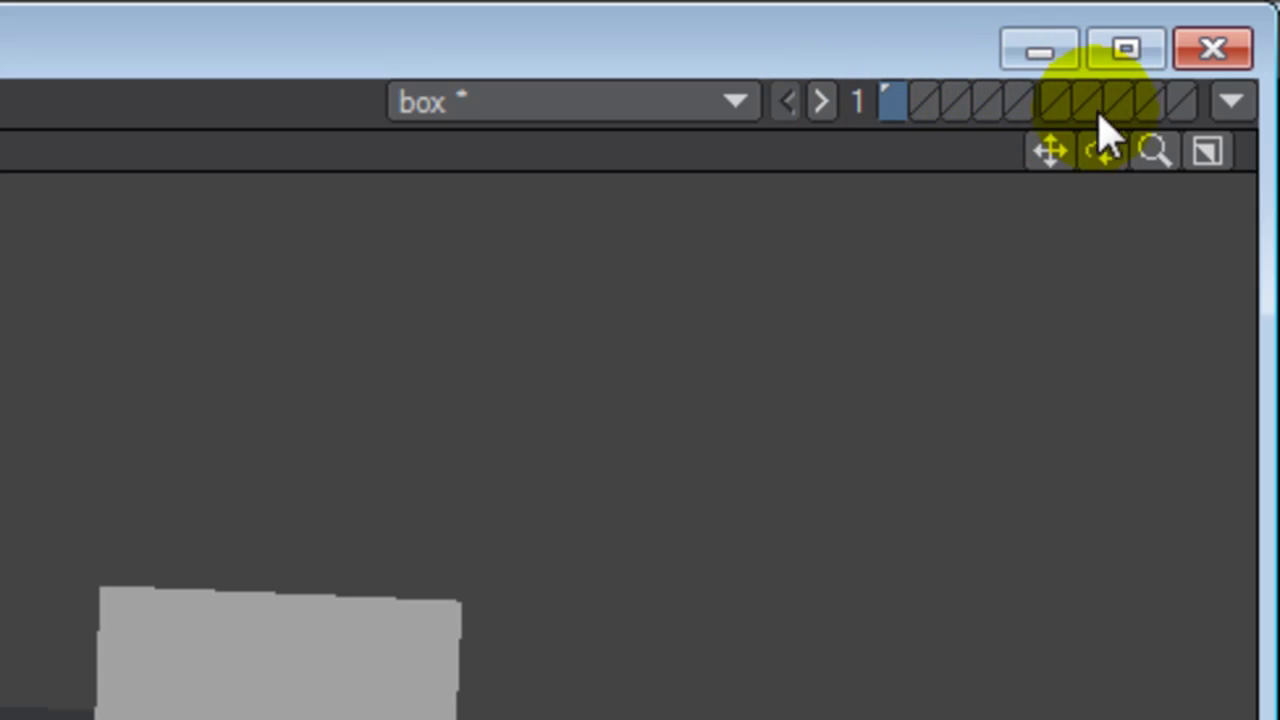
click(929, 105)
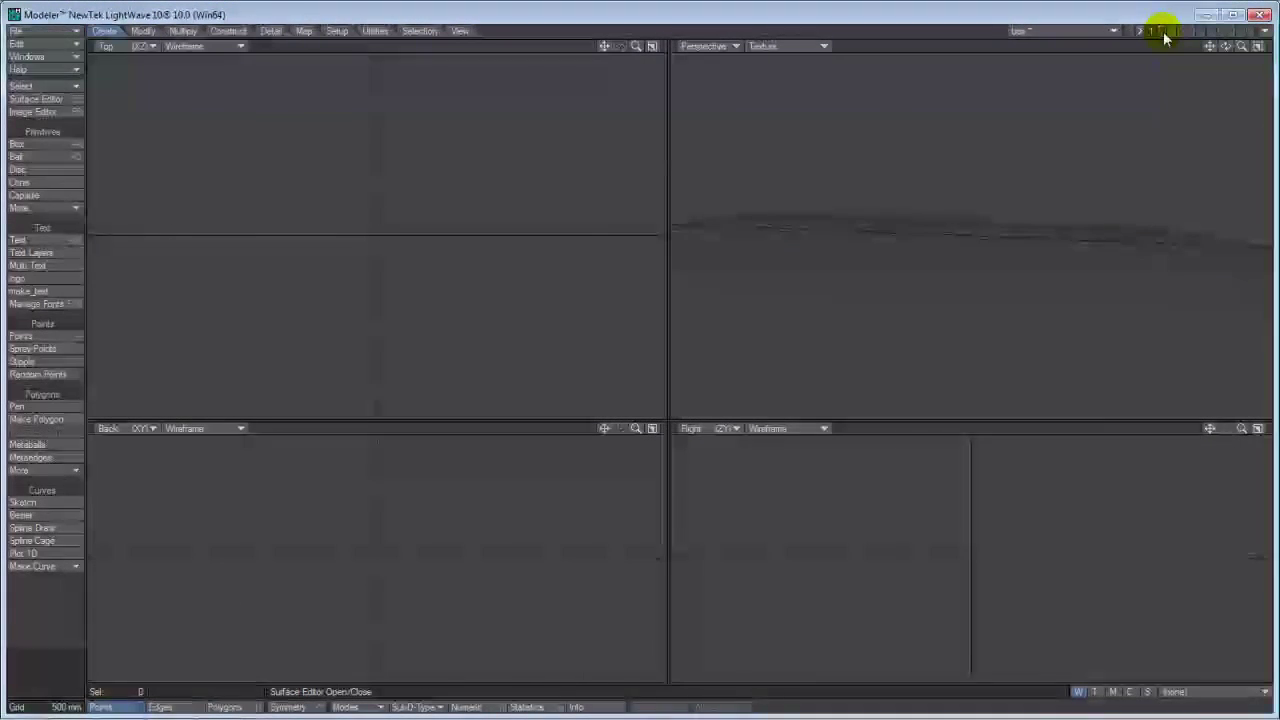
click(1163, 36)
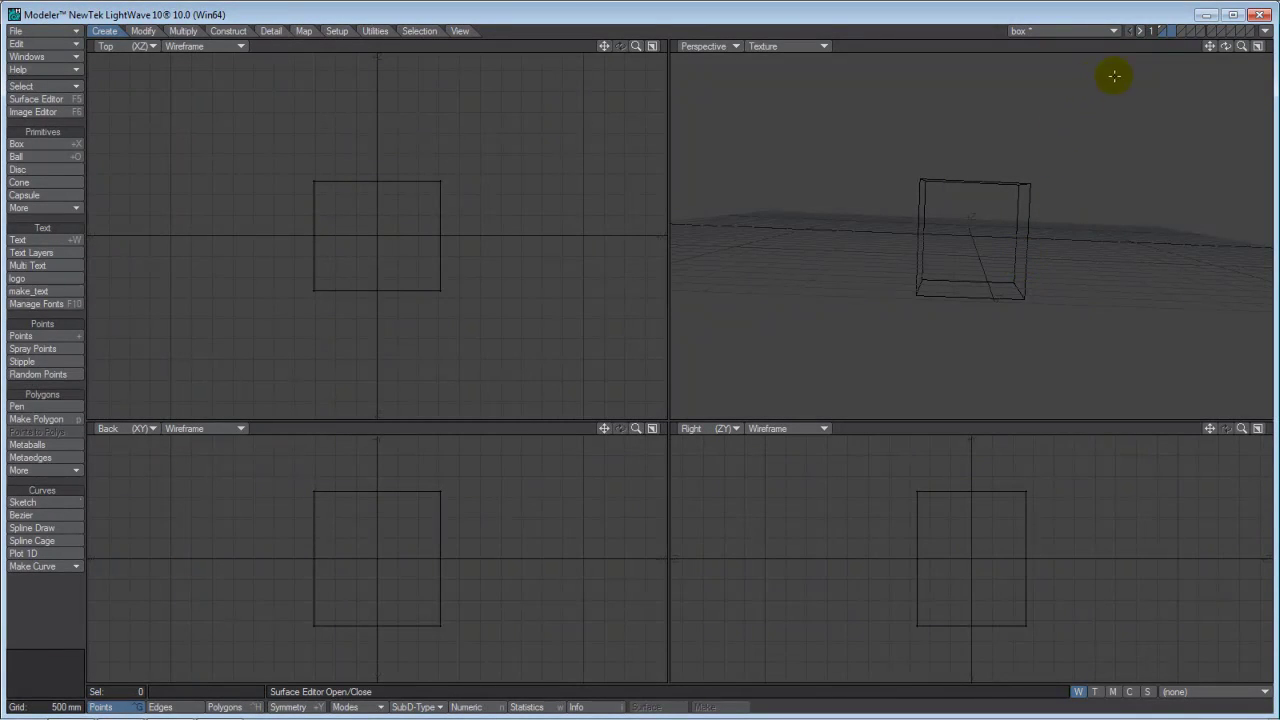
click(1159, 28)
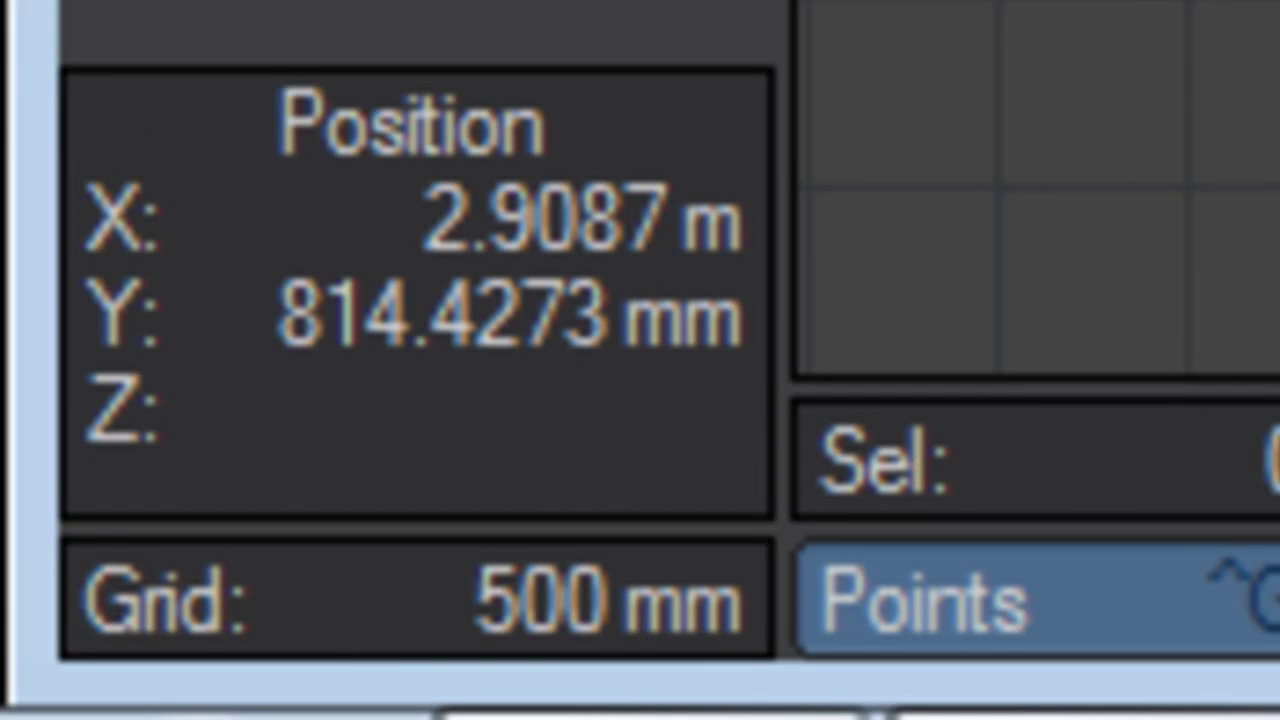
Zoom all views in twice and back out twice, then fit them to the box with A.
key(period)
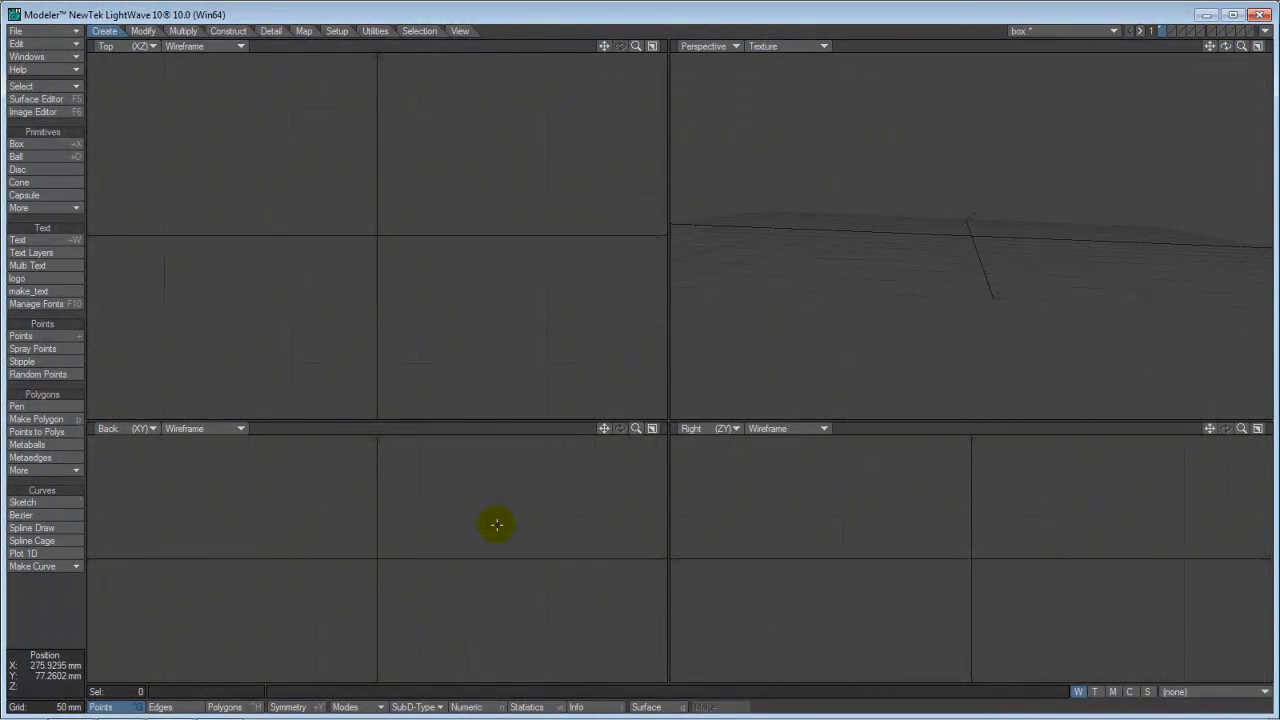
key(period)
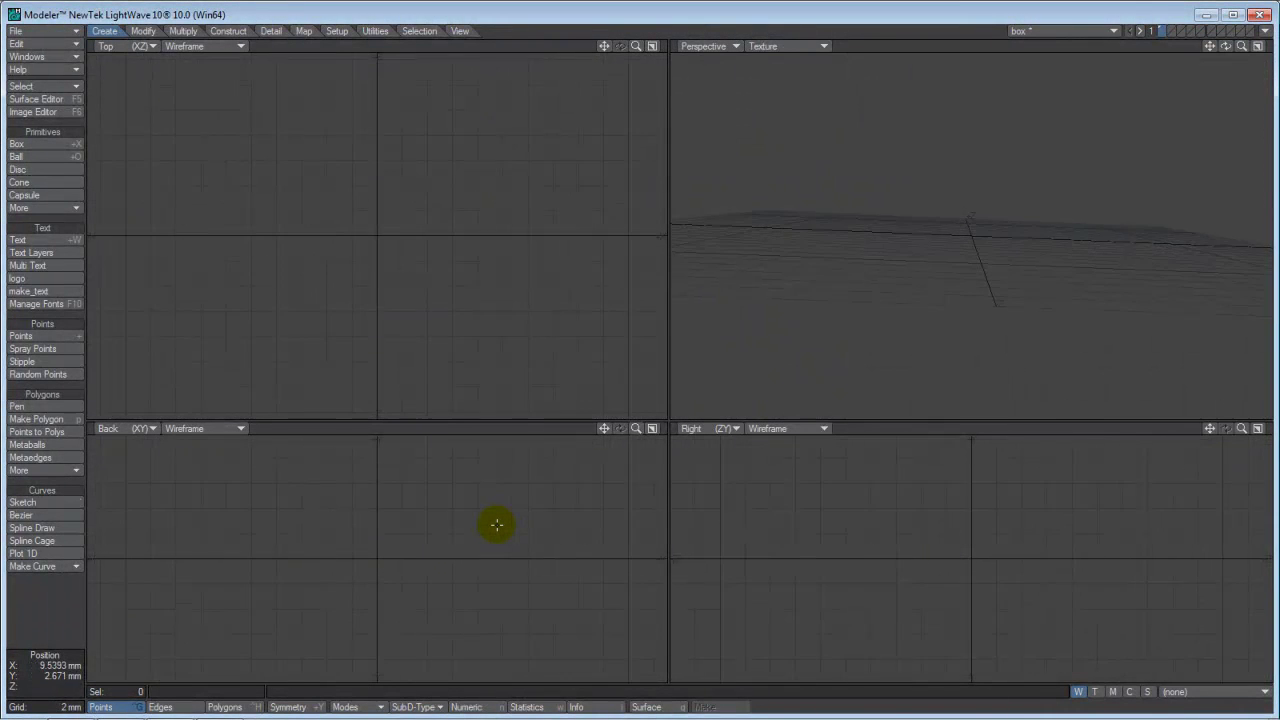
key(comma)
key(comma)
key(comma)
key(comma)
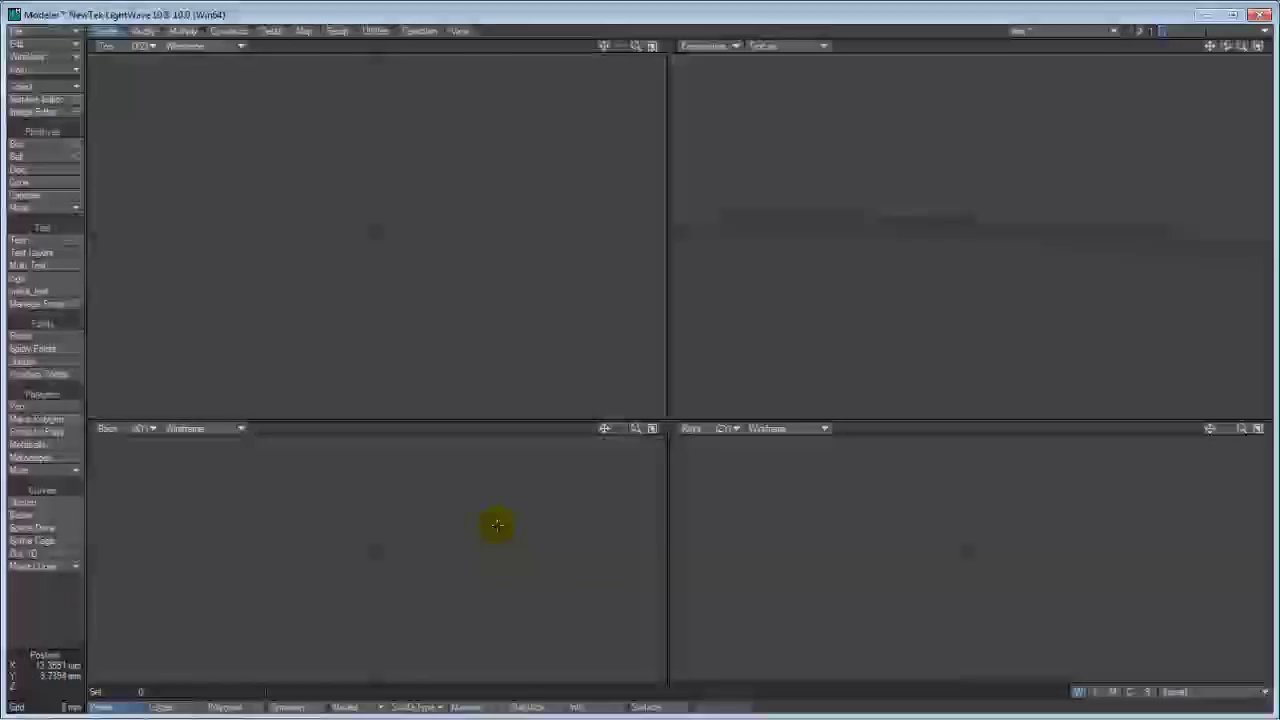
key(comma)
key(comma)
key(comma)
key(comma)
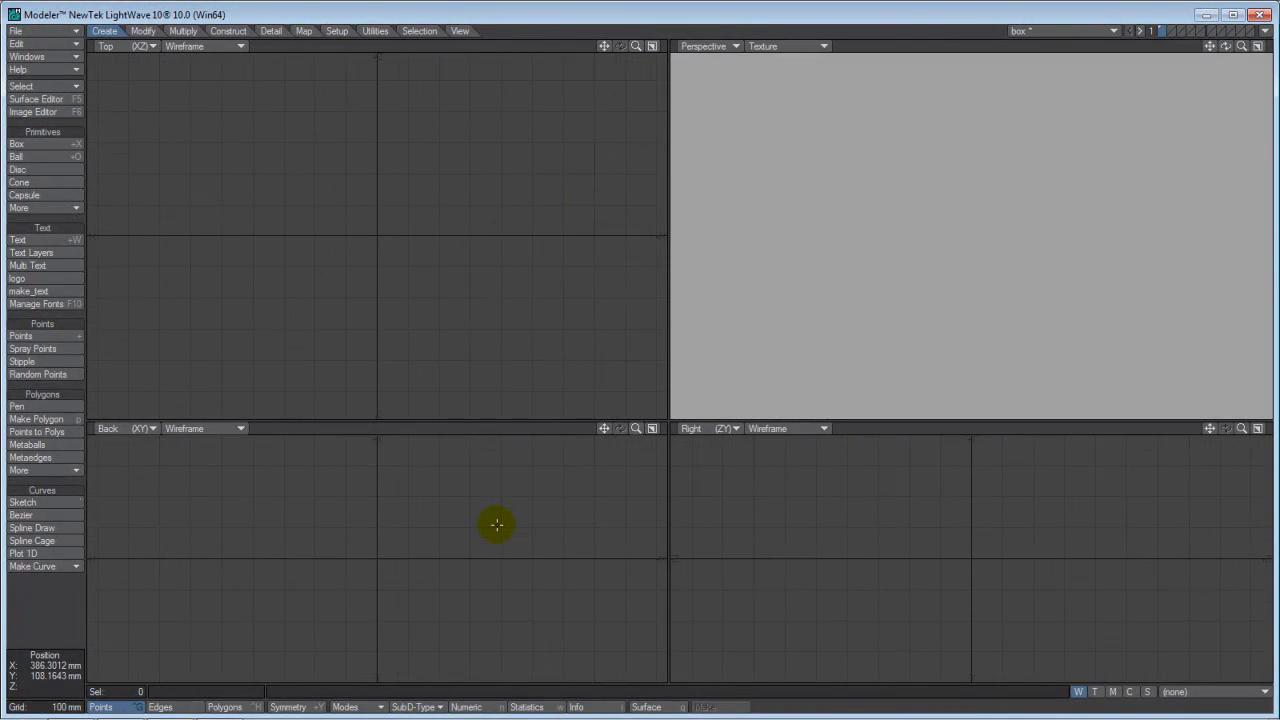
key(a)
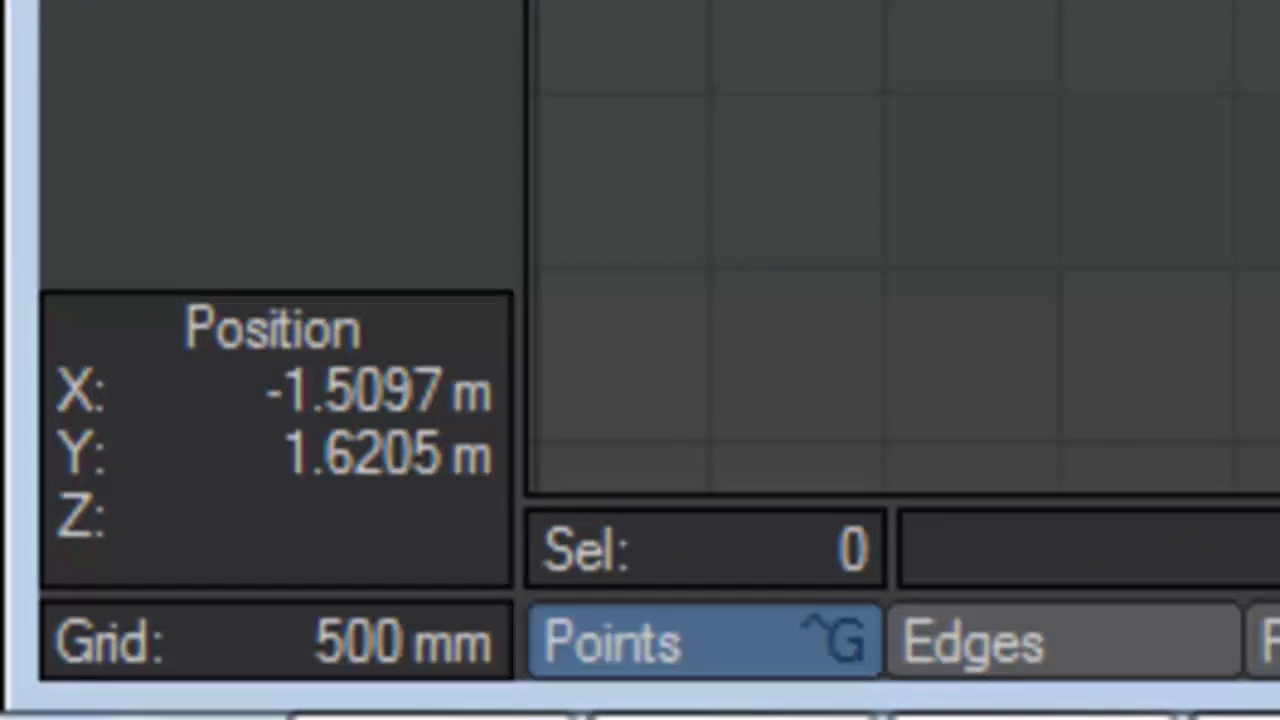
click(289, 464)
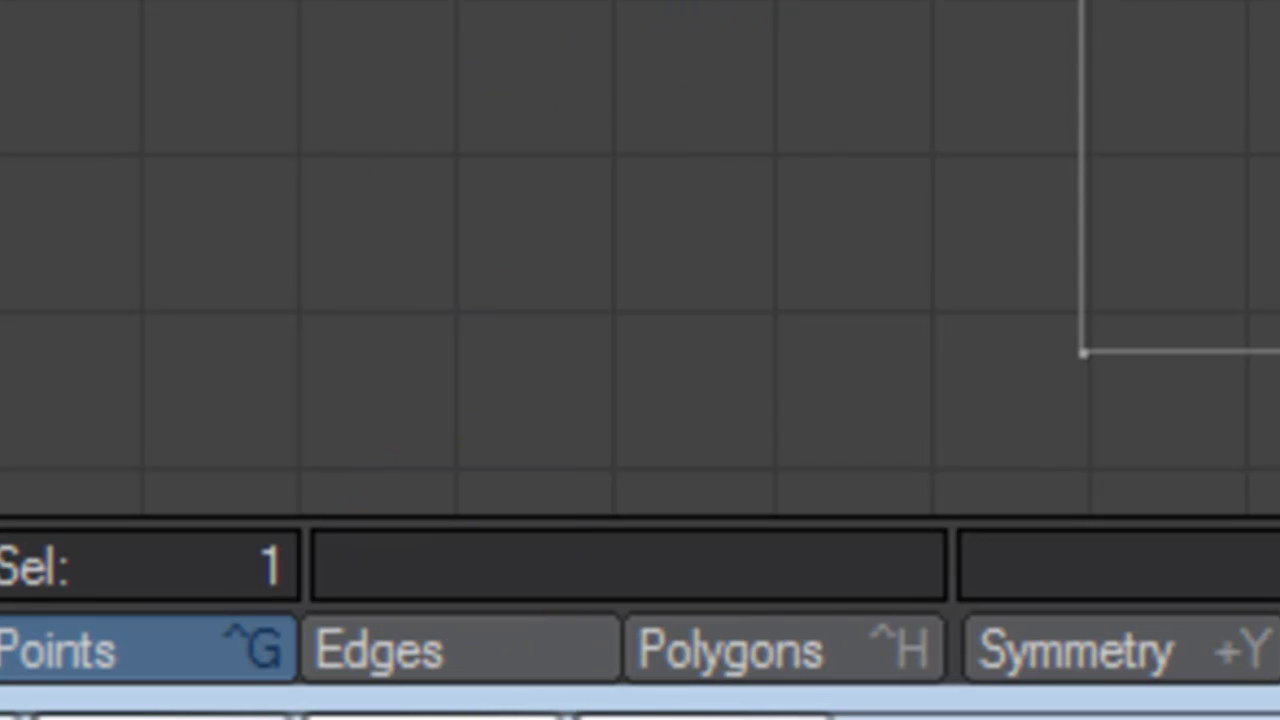
key(slash)
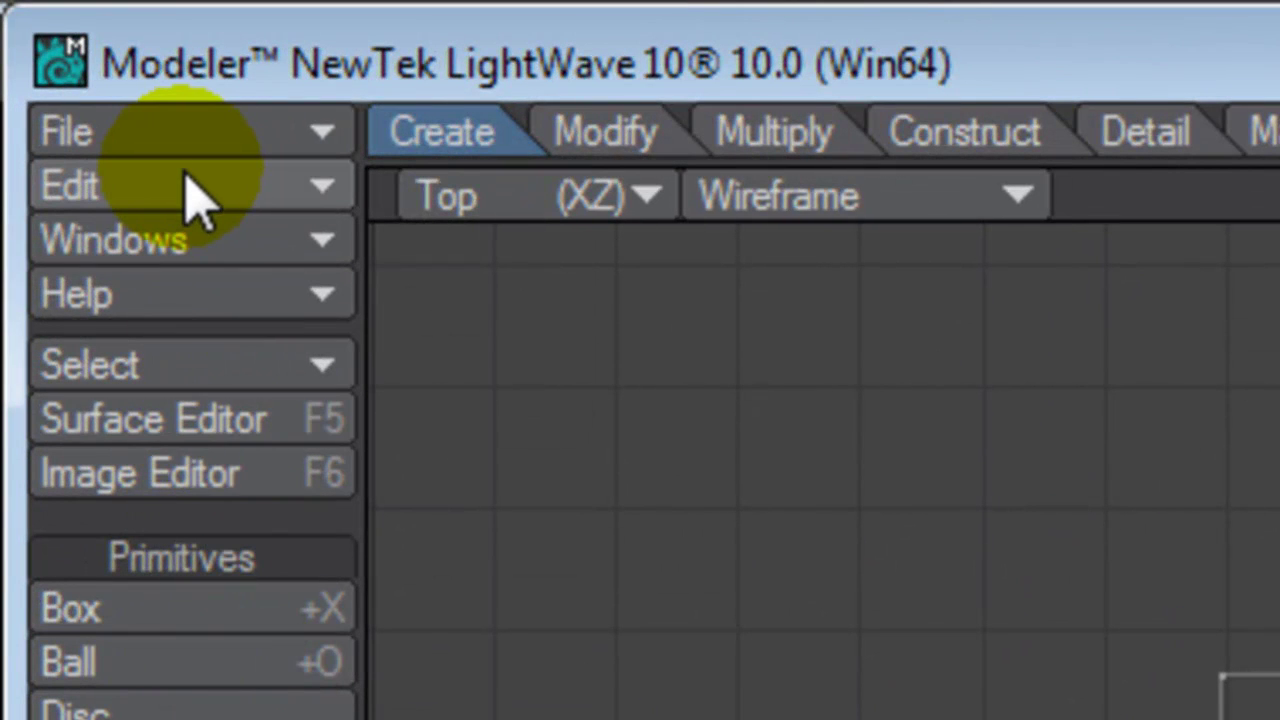
Review the General Options' OBJ and Color Space tabs, close with OK, and reopen the Edit menu.
click(186, 180)
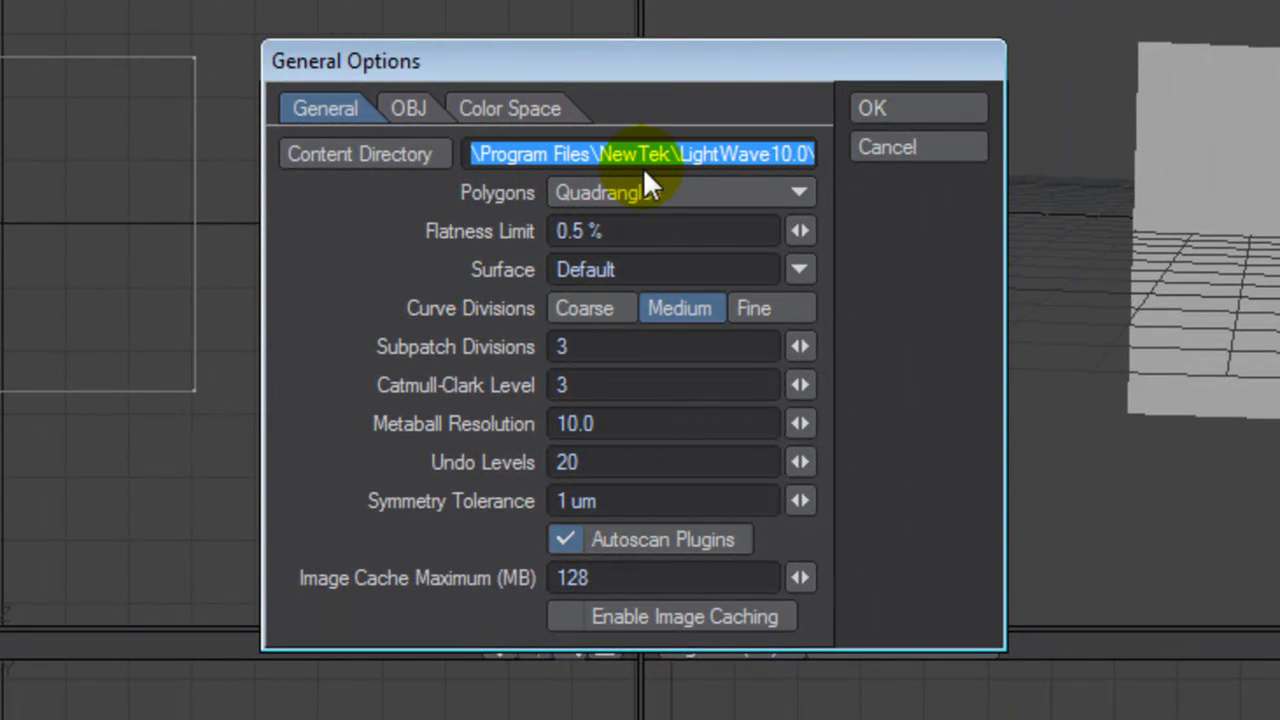
click(419, 108)
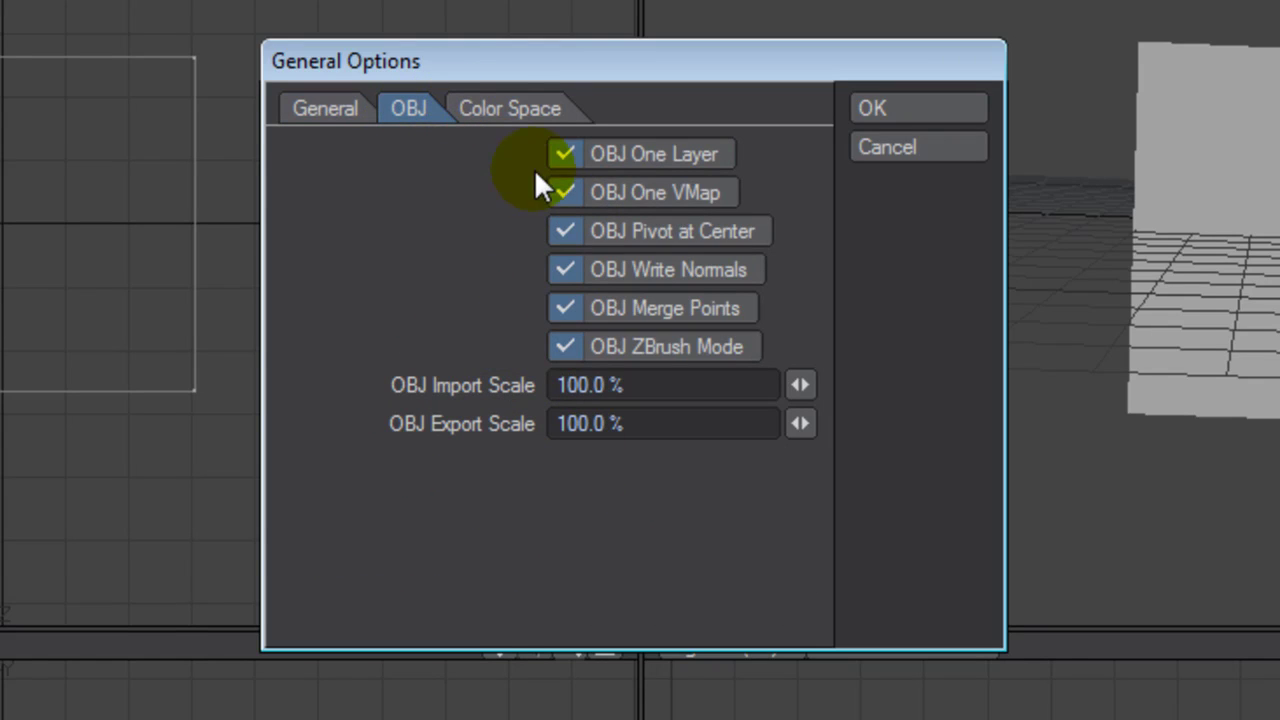
click(494, 104)
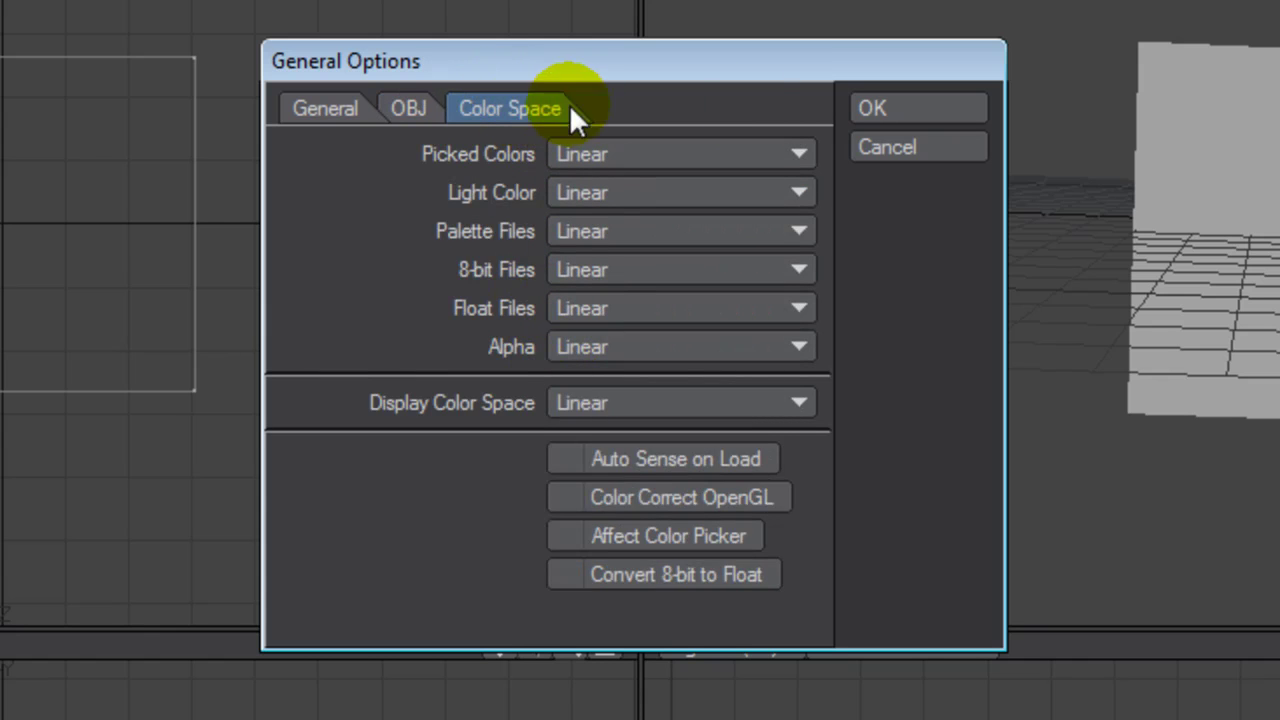
click(875, 112)
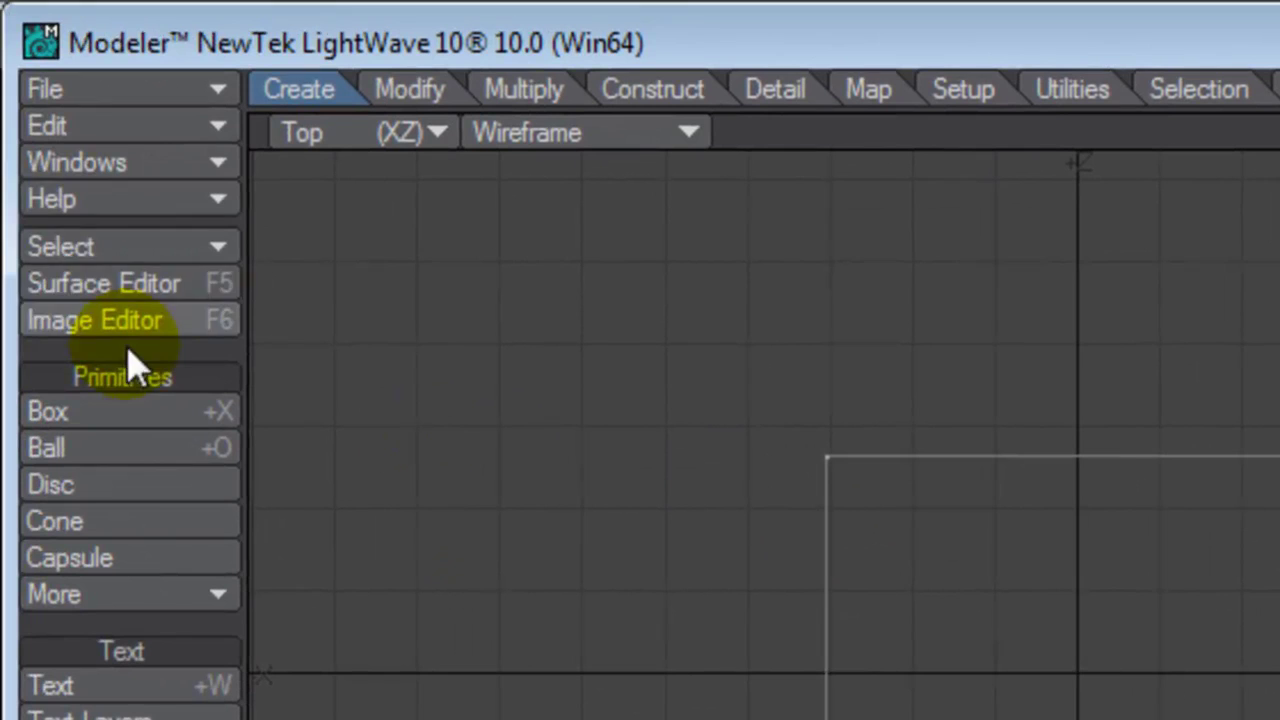
click(96, 127)
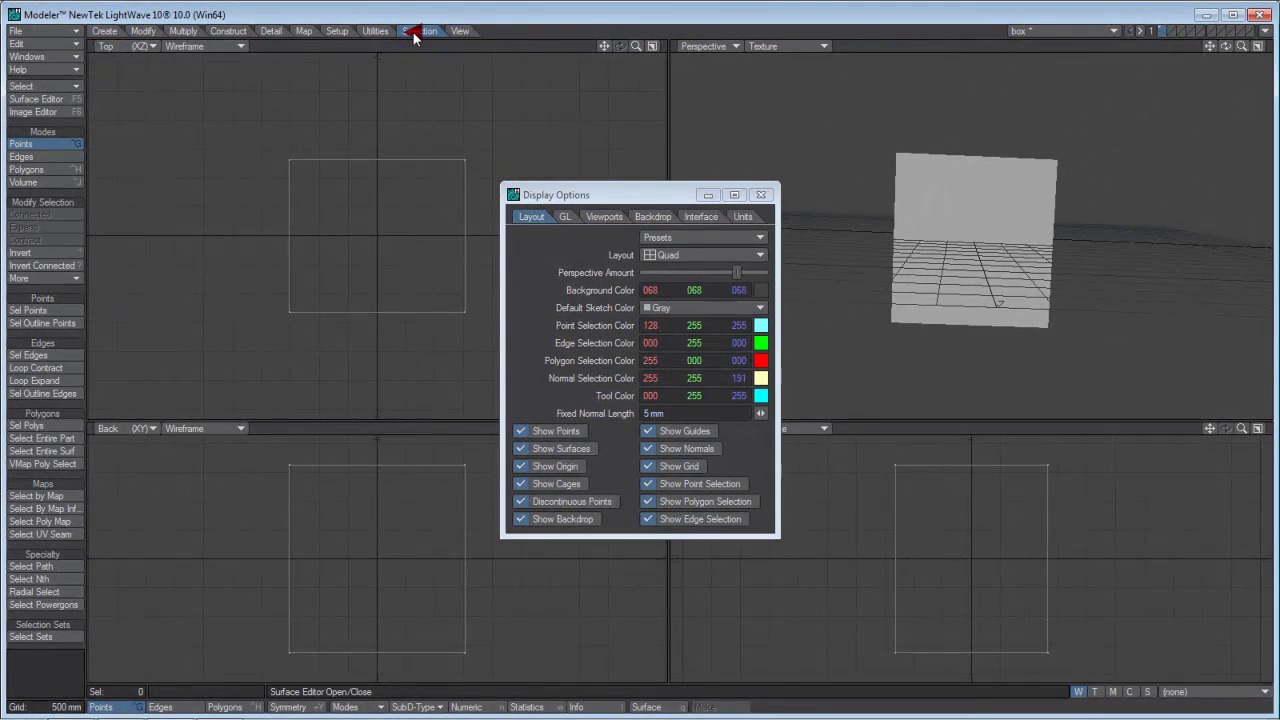
Open the selection tools and cycle through Edges, Polygons and Points selection modes.
click(414, 31)
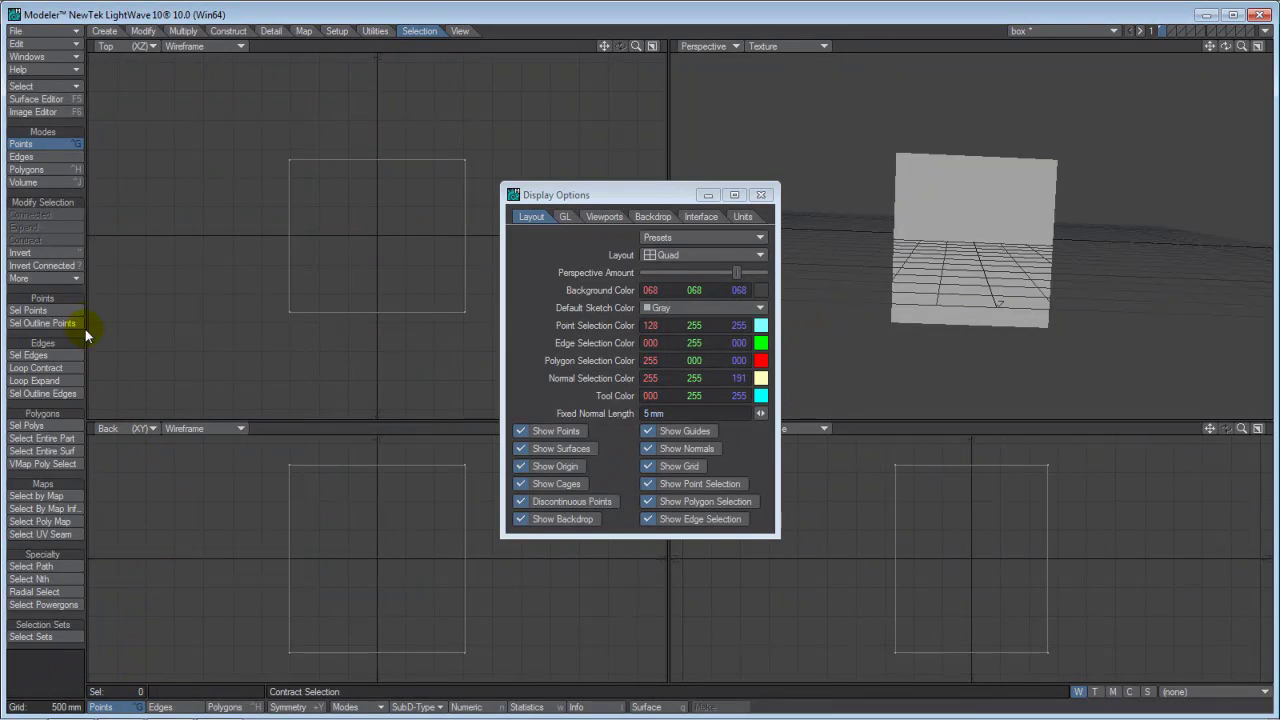
click(38, 158)
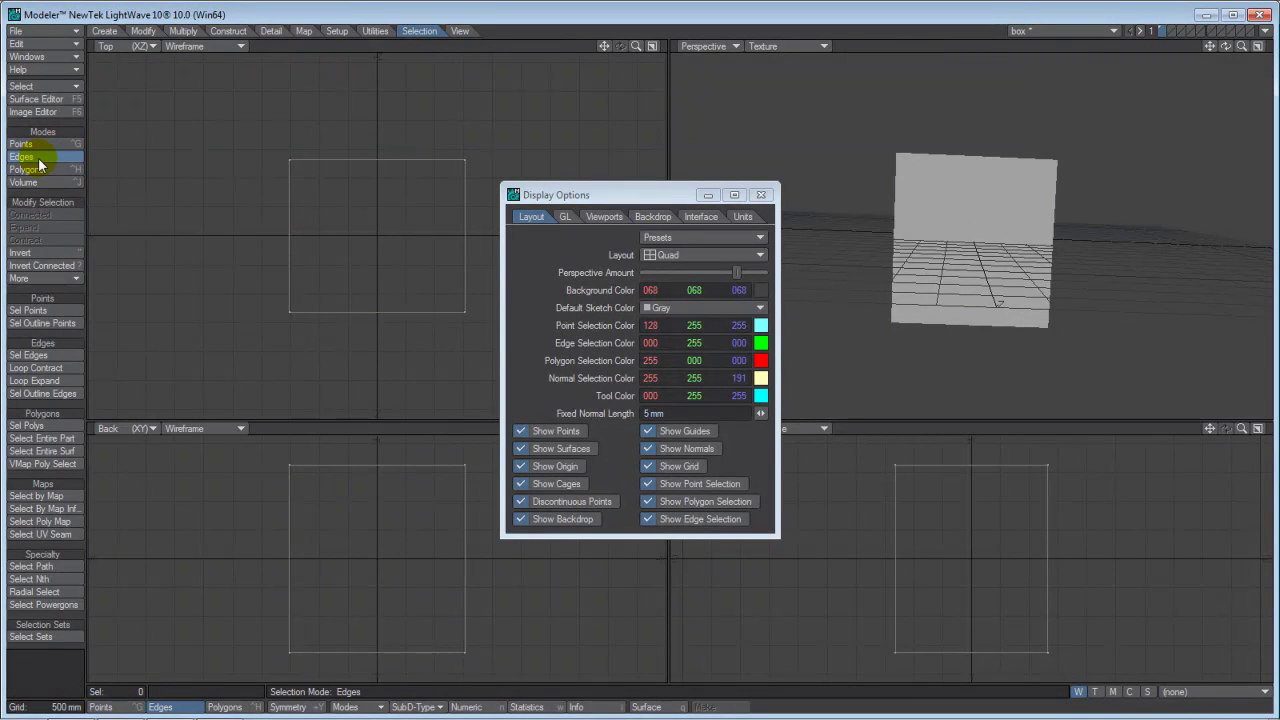
click(41, 170)
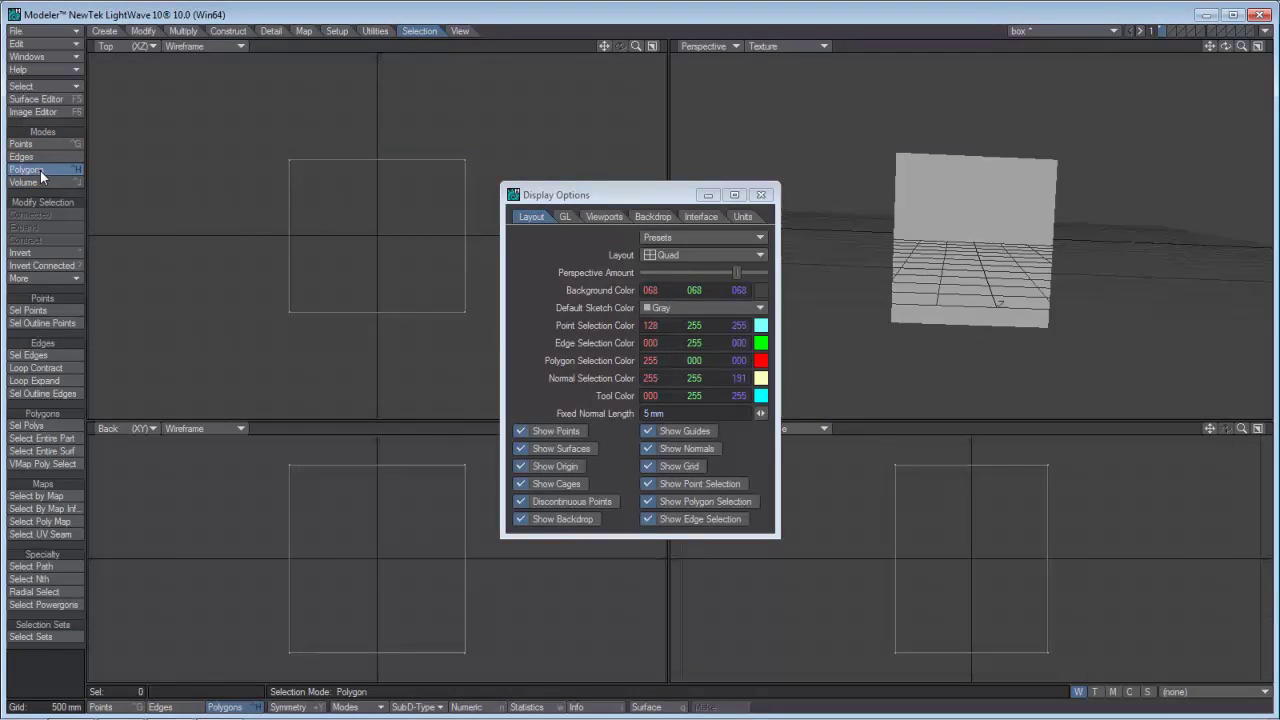
click(42, 145)
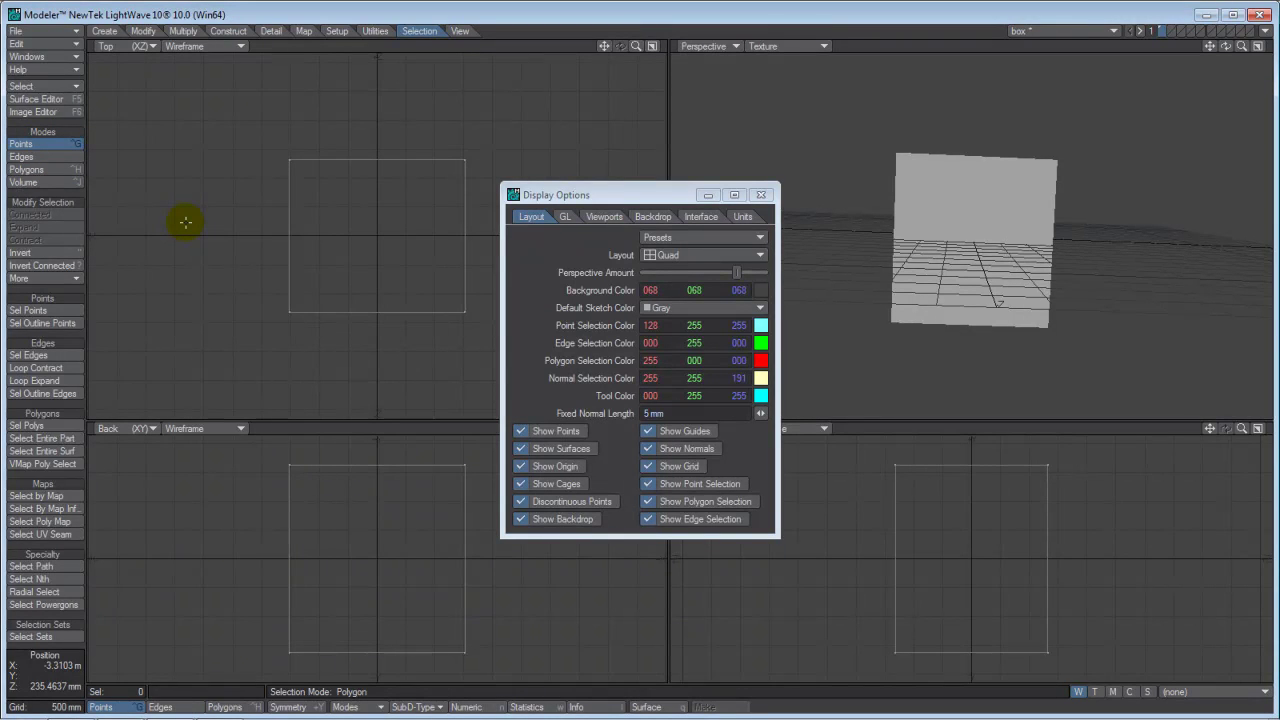
Step to Polygons mode with Space and select the box's polygon, highlighted red.
key(space)
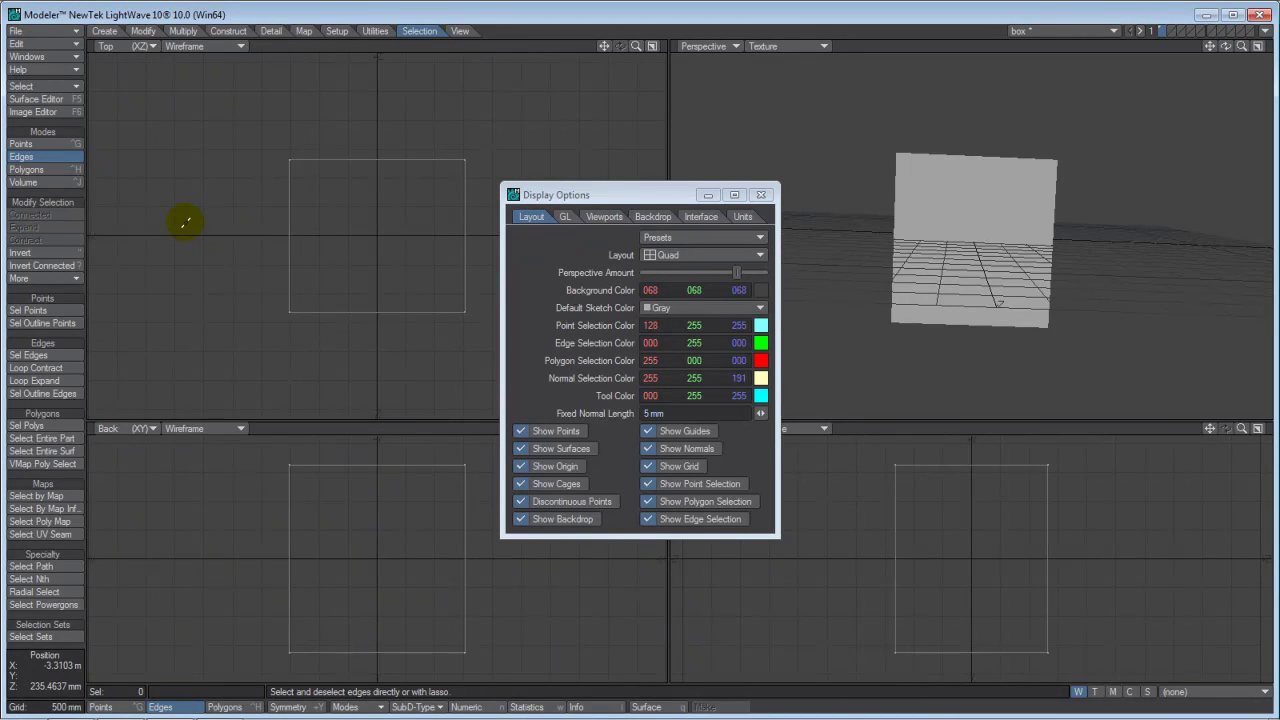
key(space)
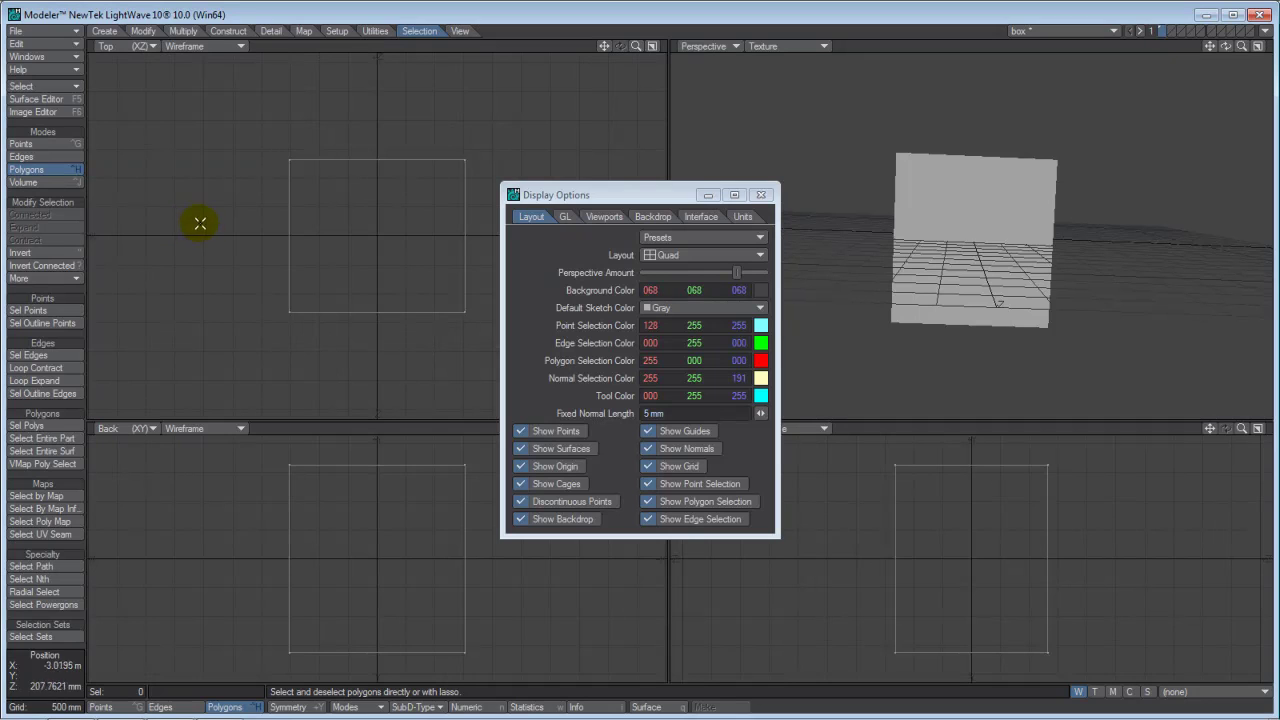
click(290, 240)
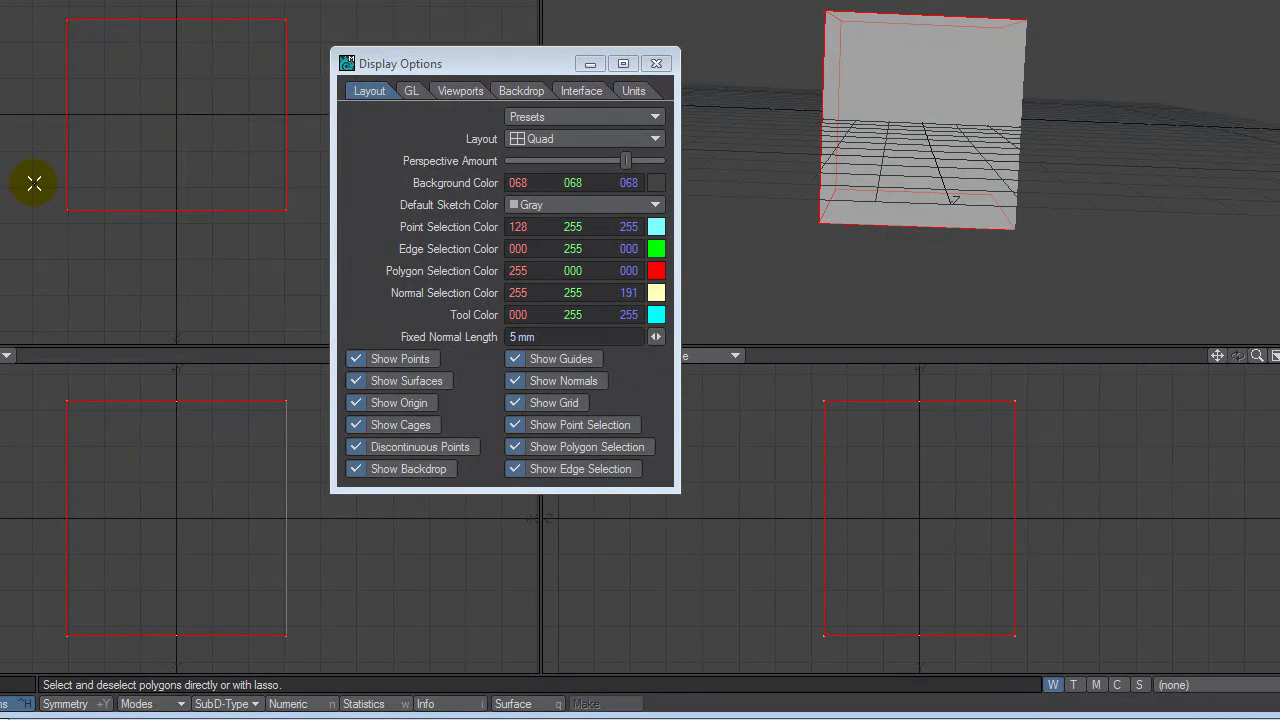
click(67, 163)
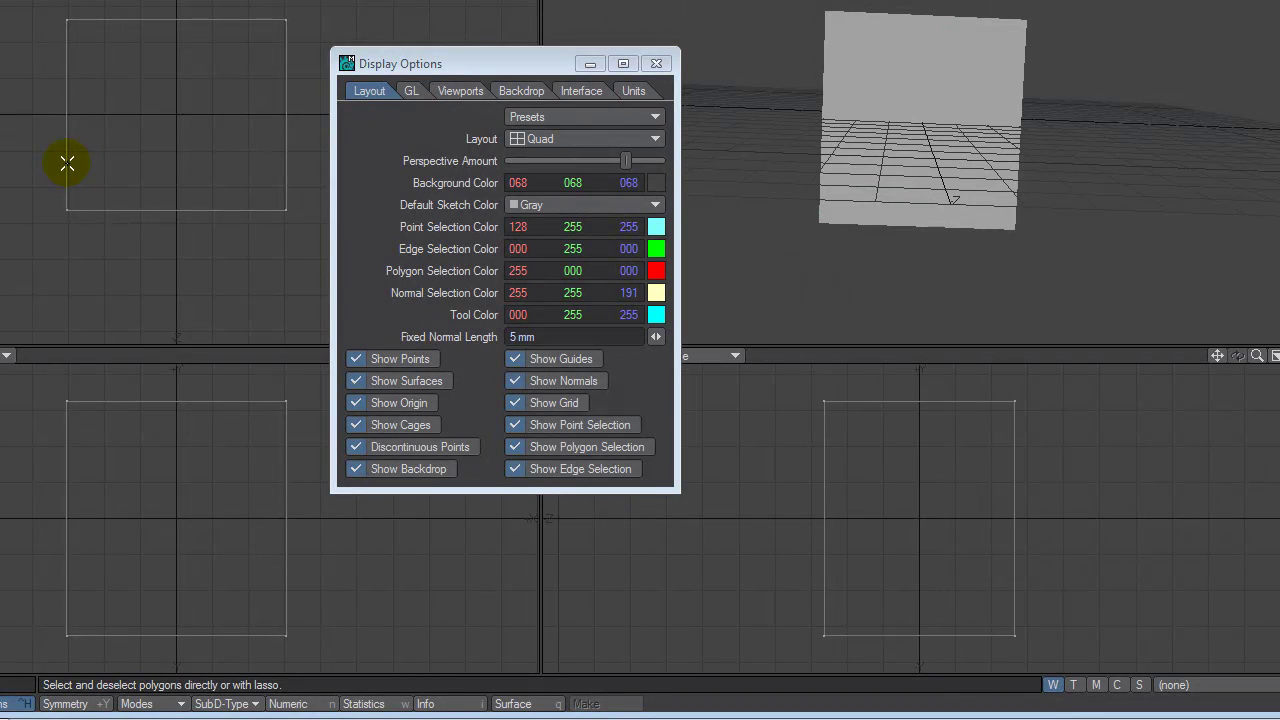
key(ctrl+g)
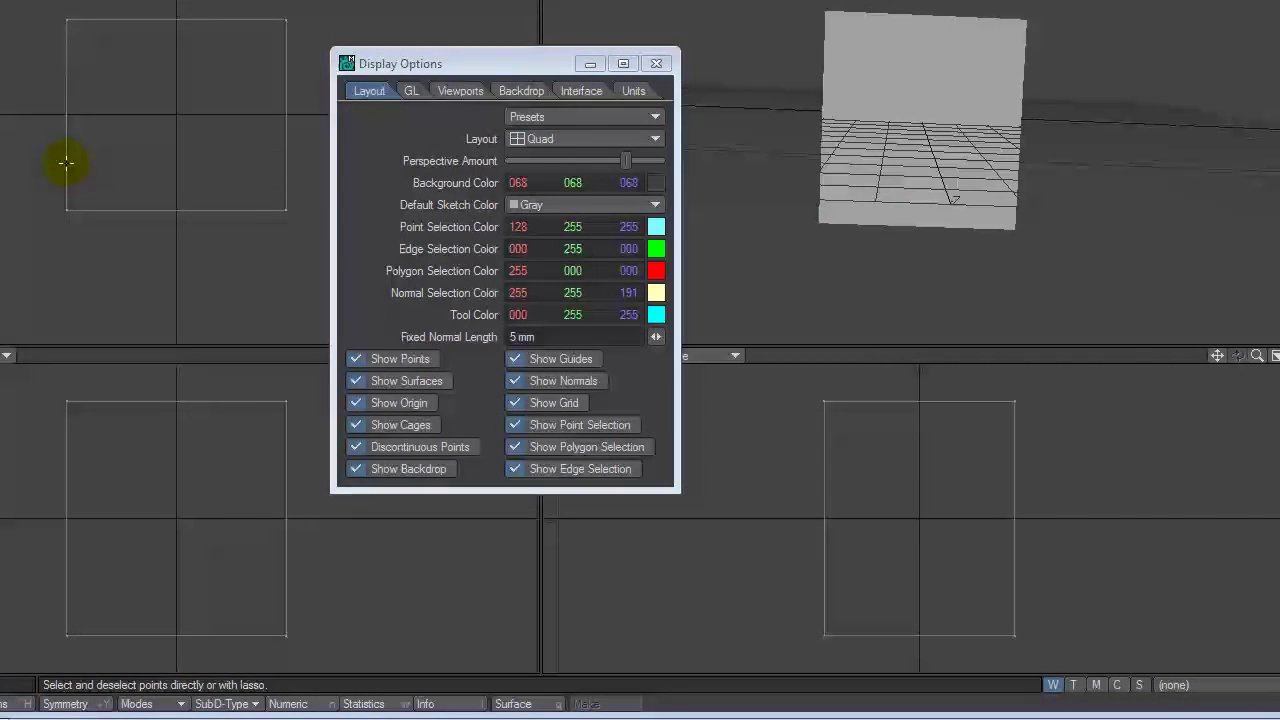
click(64, 206)
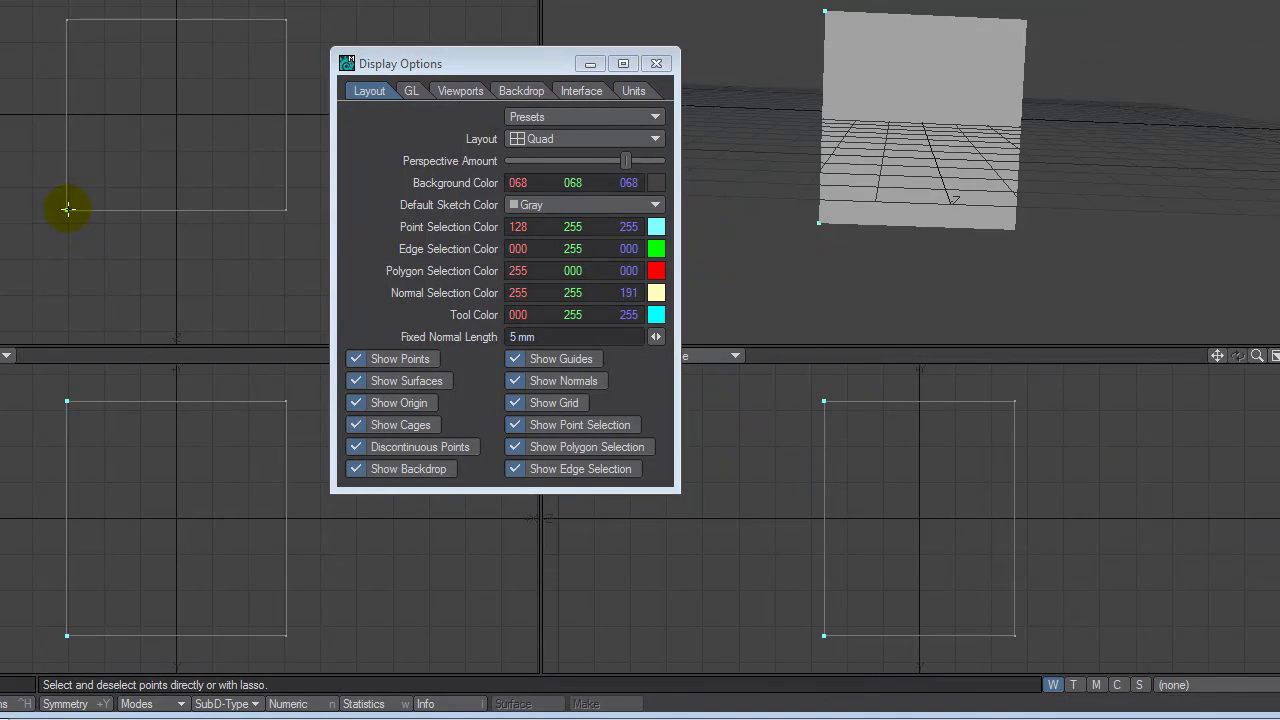
key(ctrl+h)
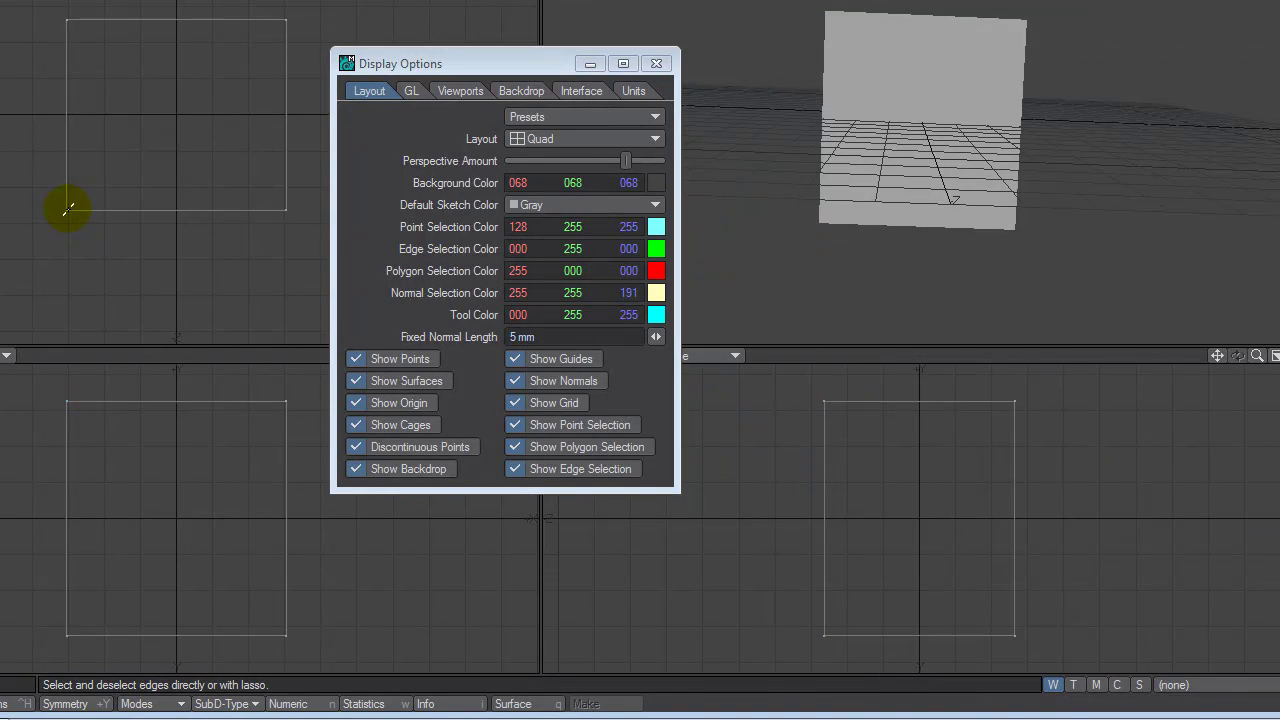
click(67, 156)
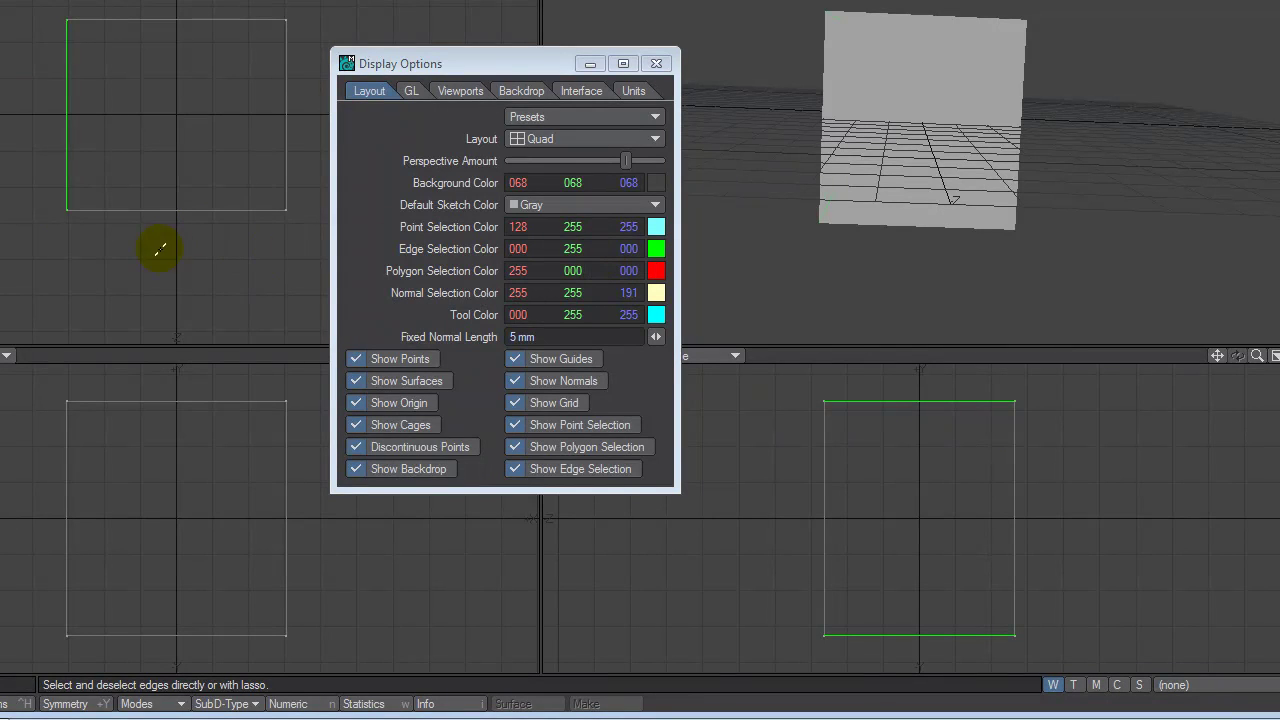
click(67, 145)
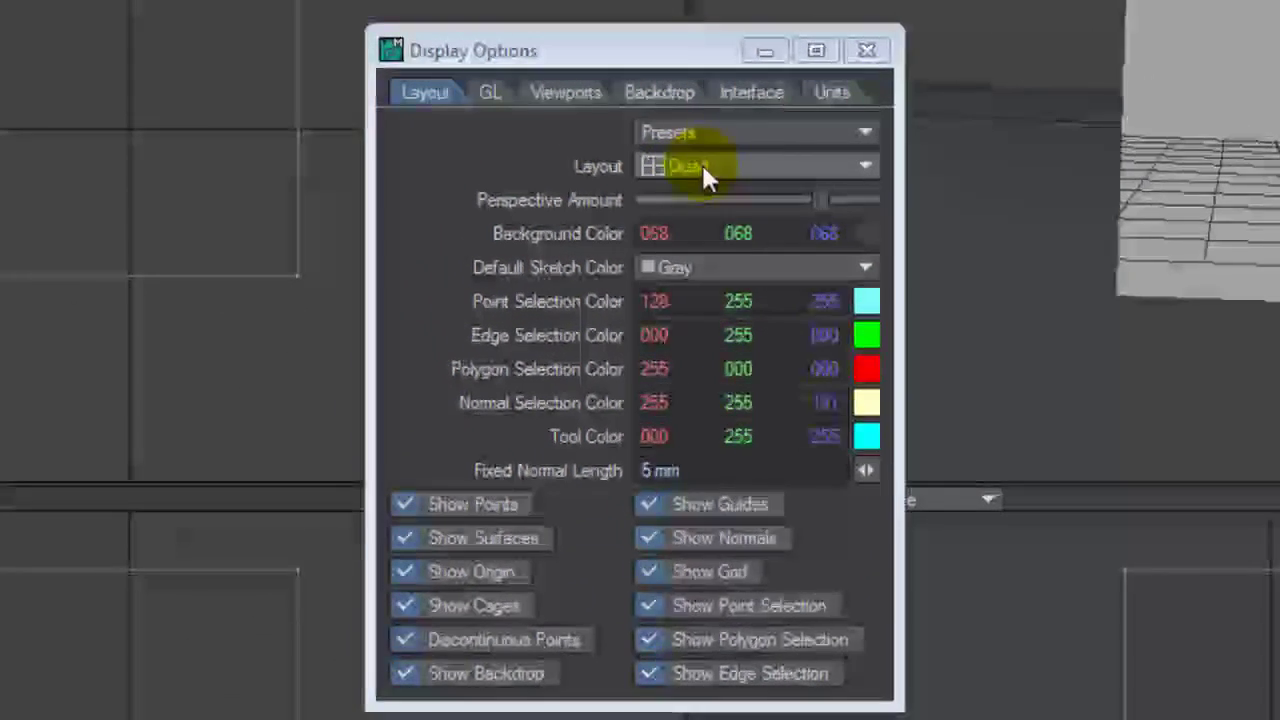
Try the Single, Double Horizontal and 2 Left 1 Right viewport layouts.
click(548, 137)
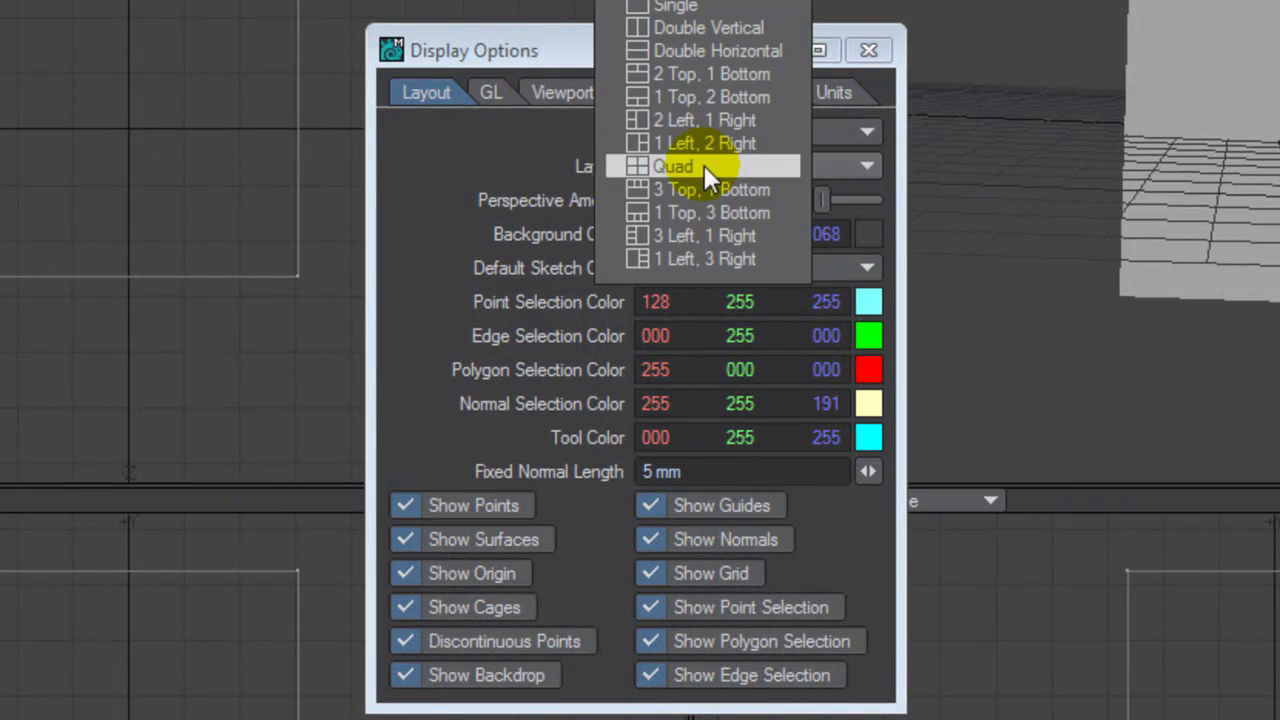
click(705, 12)
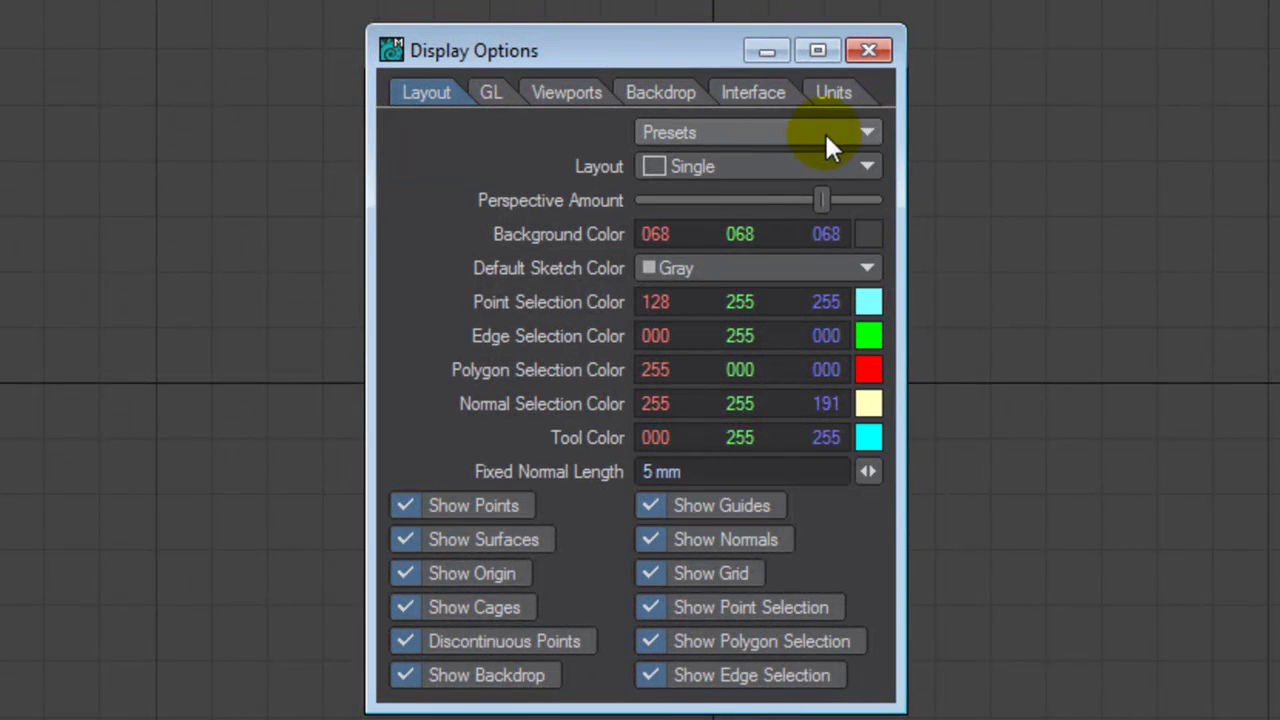
click(836, 164)
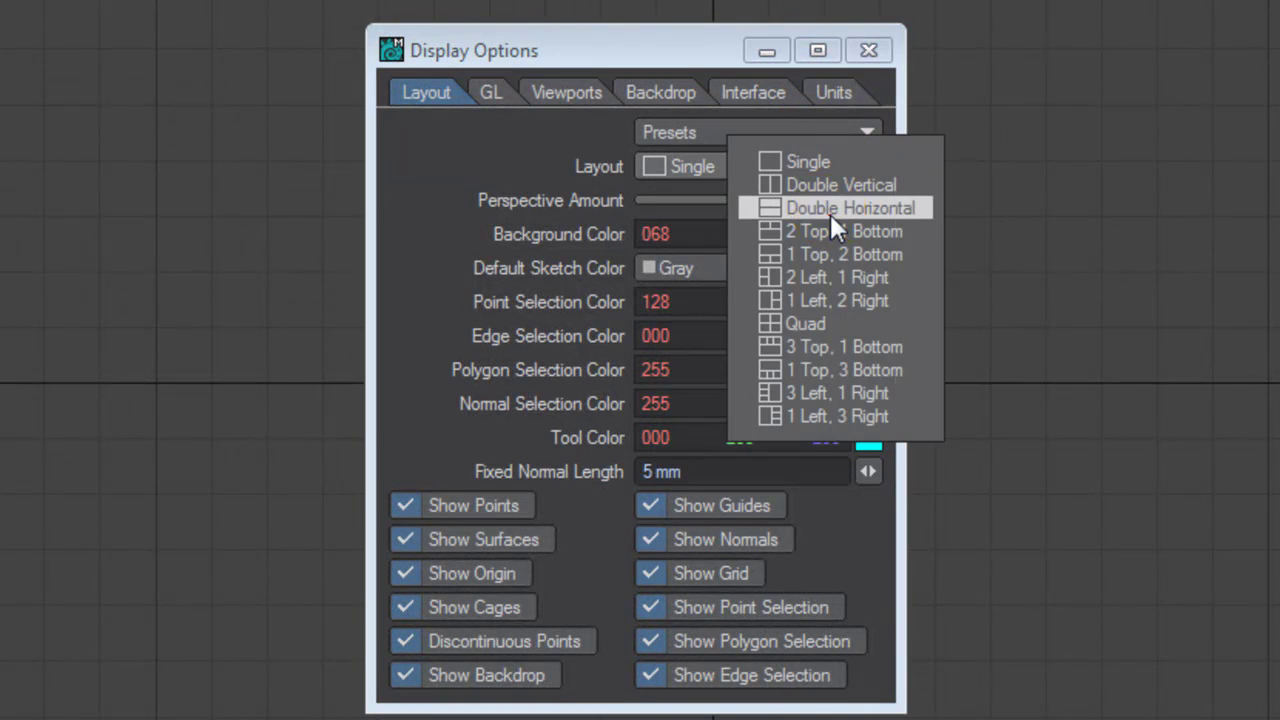
click(830, 211)
click(836, 164)
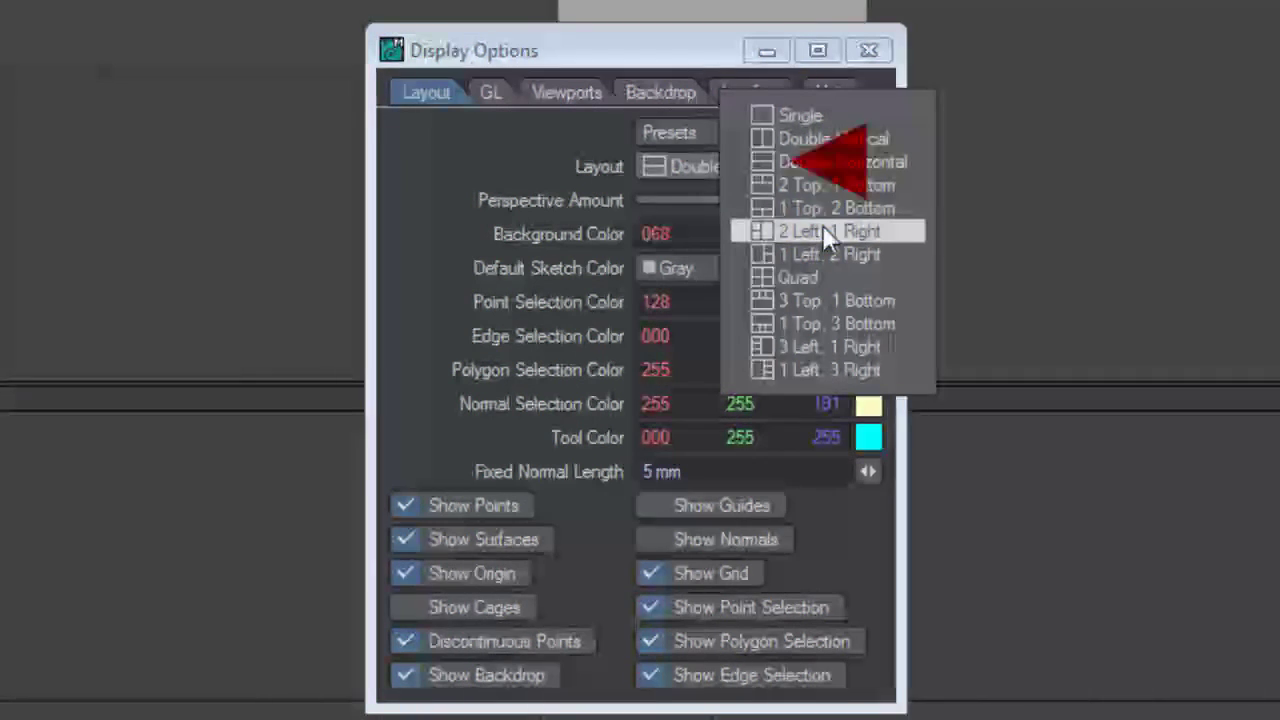
click(822, 228)
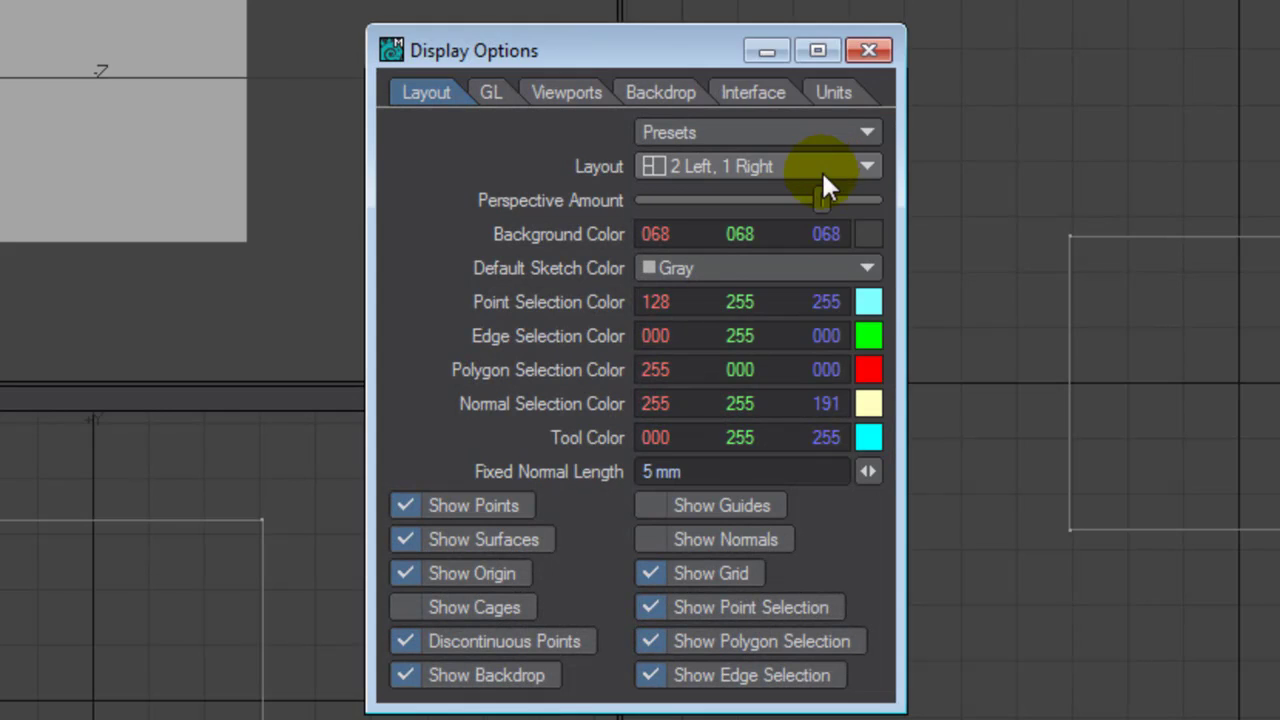
Return to the Quad layout and look at the GL and Viewports tabs.
click(821, 169)
click(818, 219)
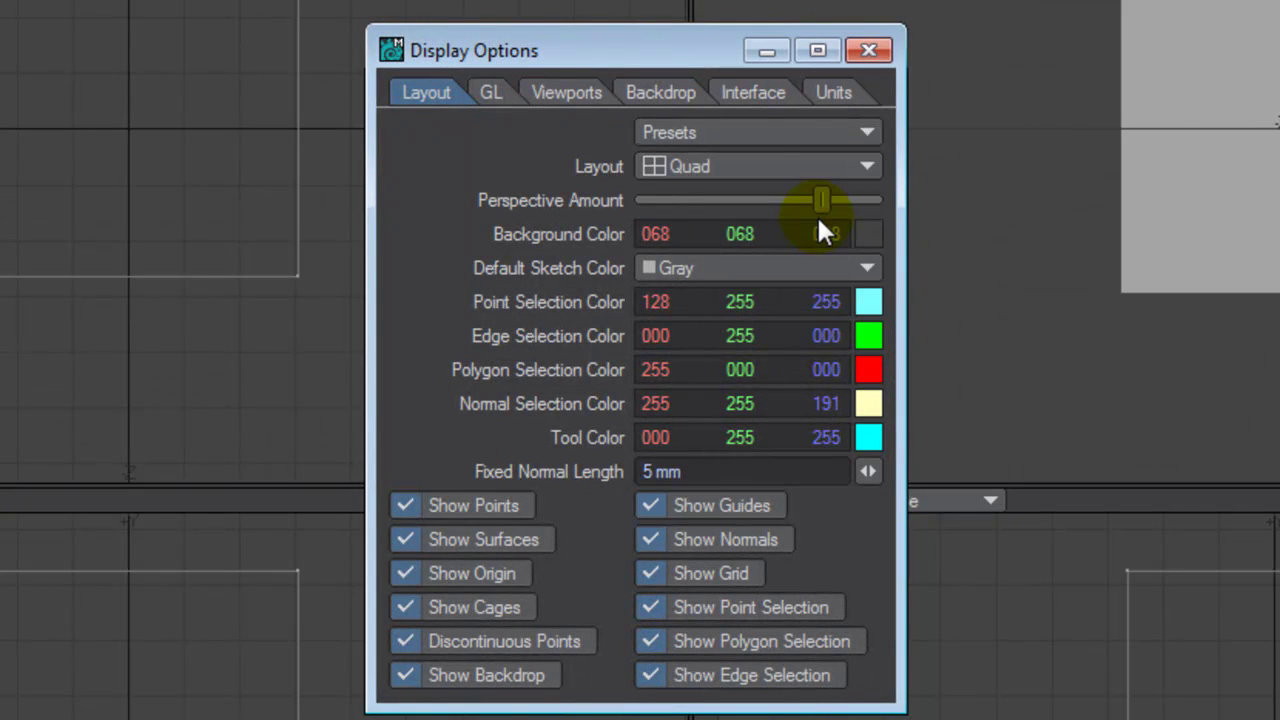
click(492, 95)
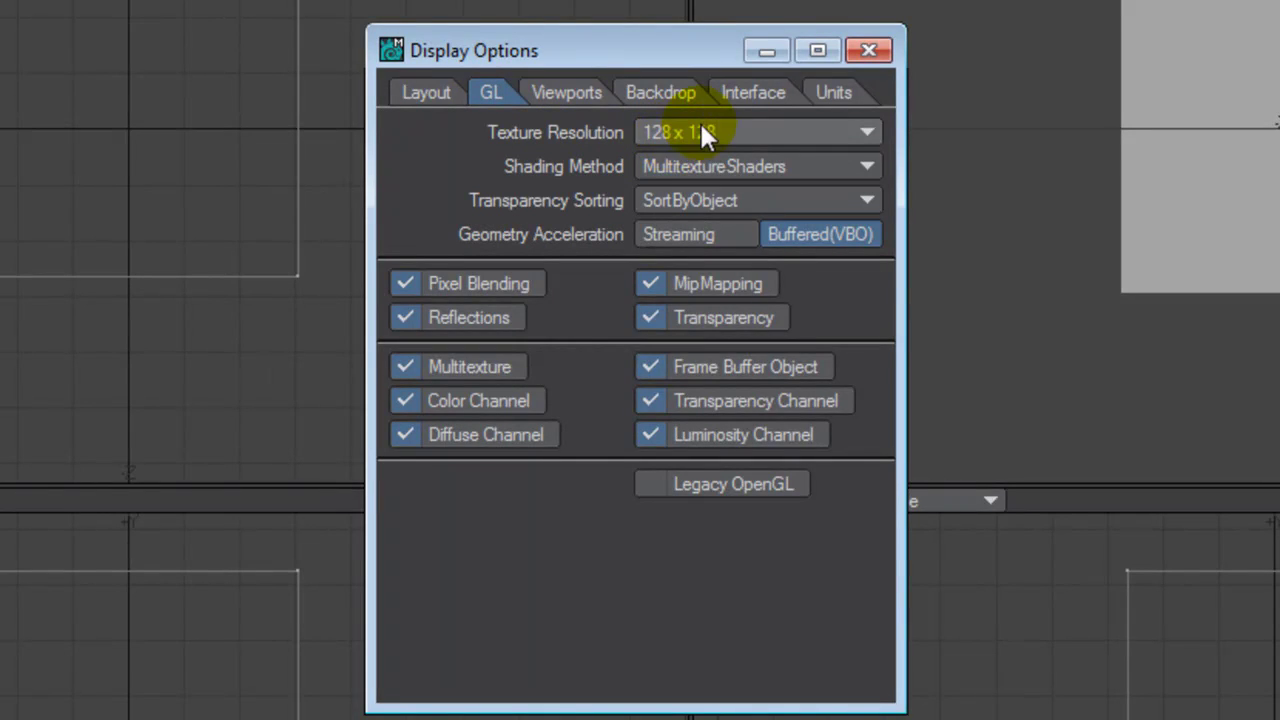
click(583, 106)
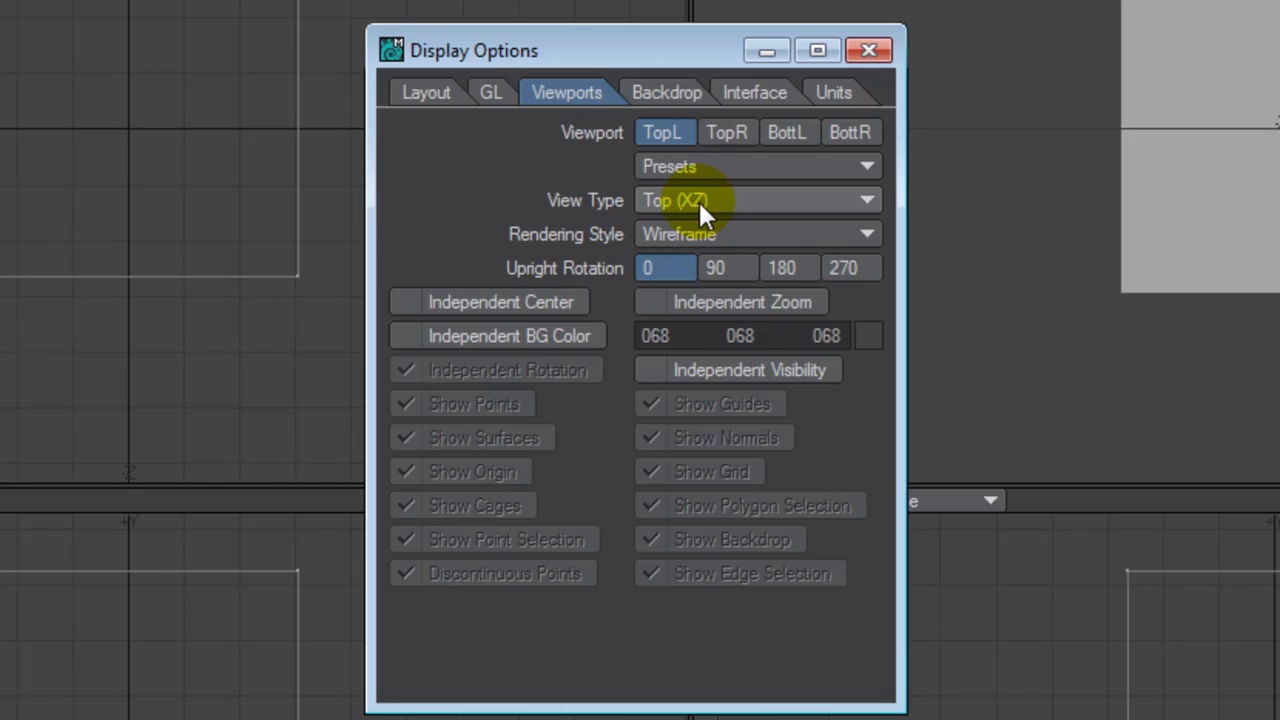
Keep Top (XZ) as the top-left view type, checking the view-type choices without changing them.
click(698, 200)
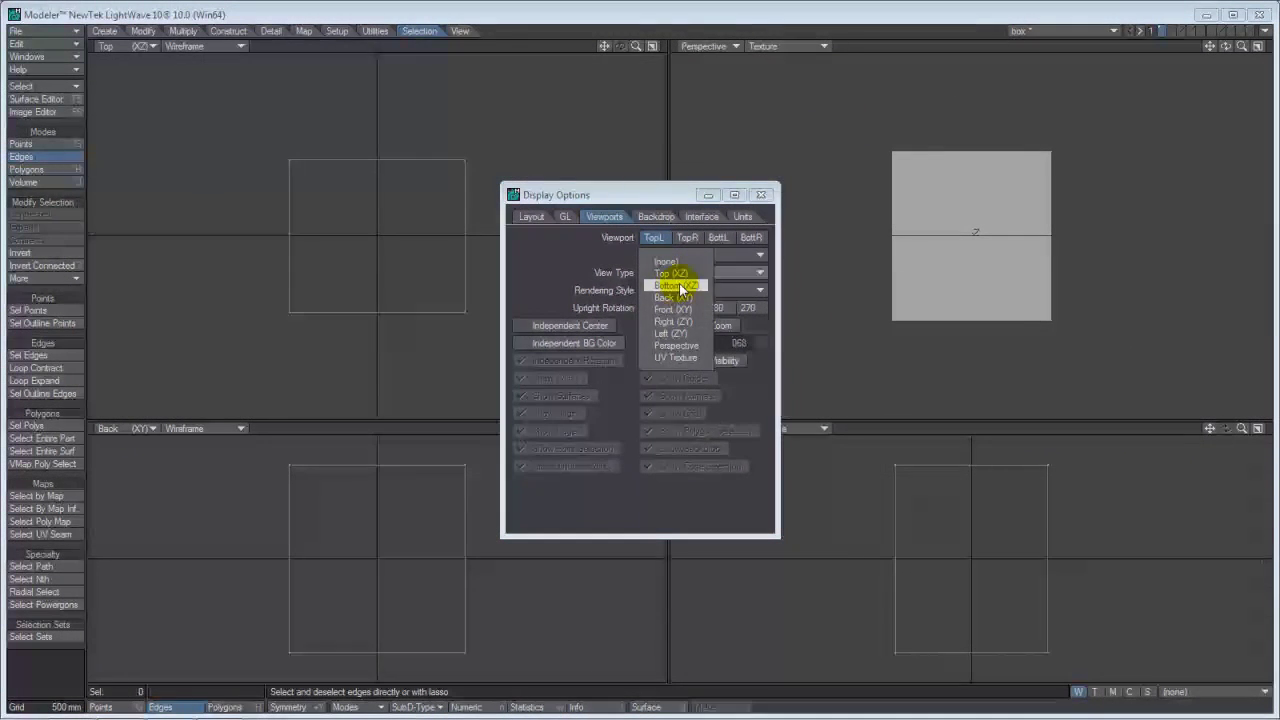
click(680, 273)
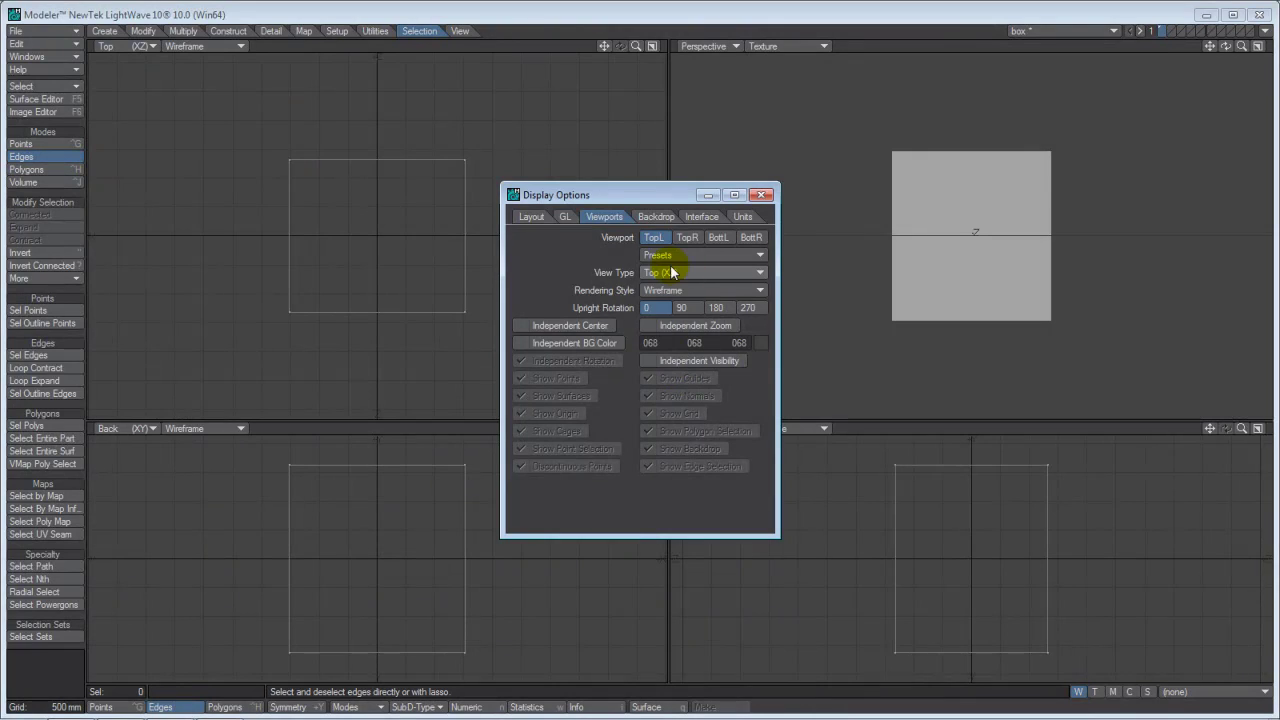
click(146, 47)
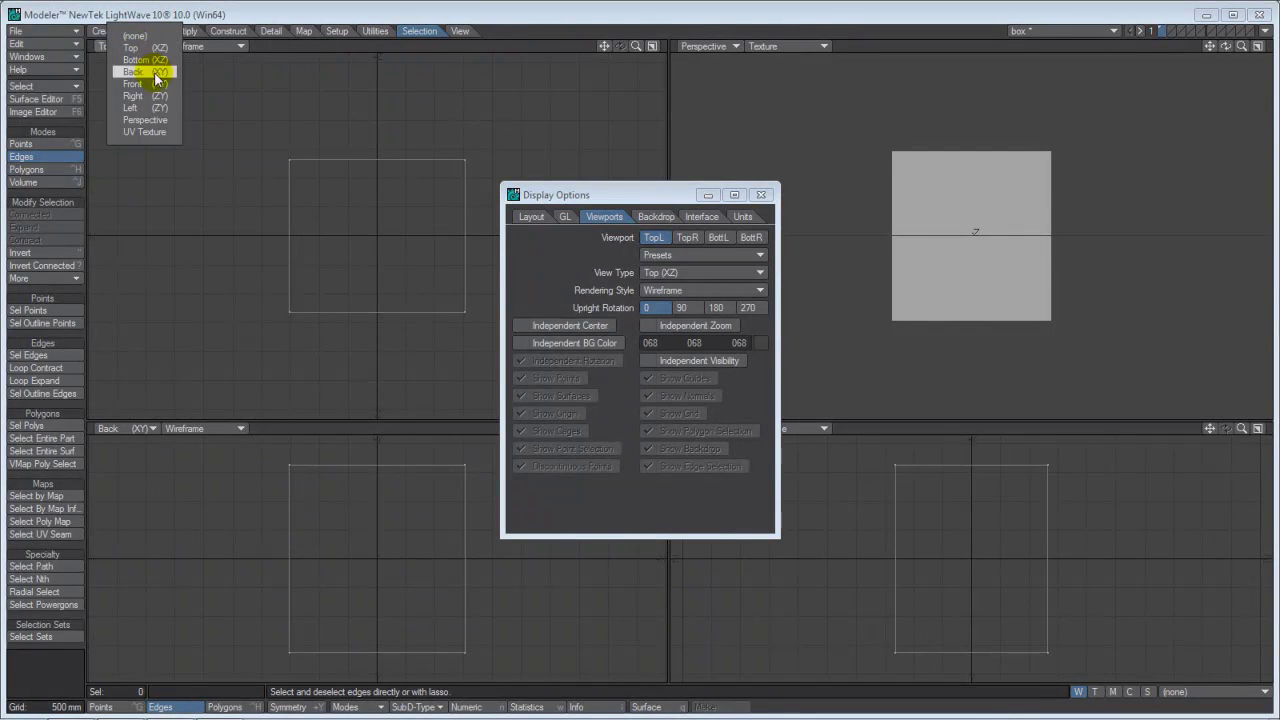
click(204, 103)
Inspect the rendering style list without changes, then go to the Backdrop settings.
click(230, 48)
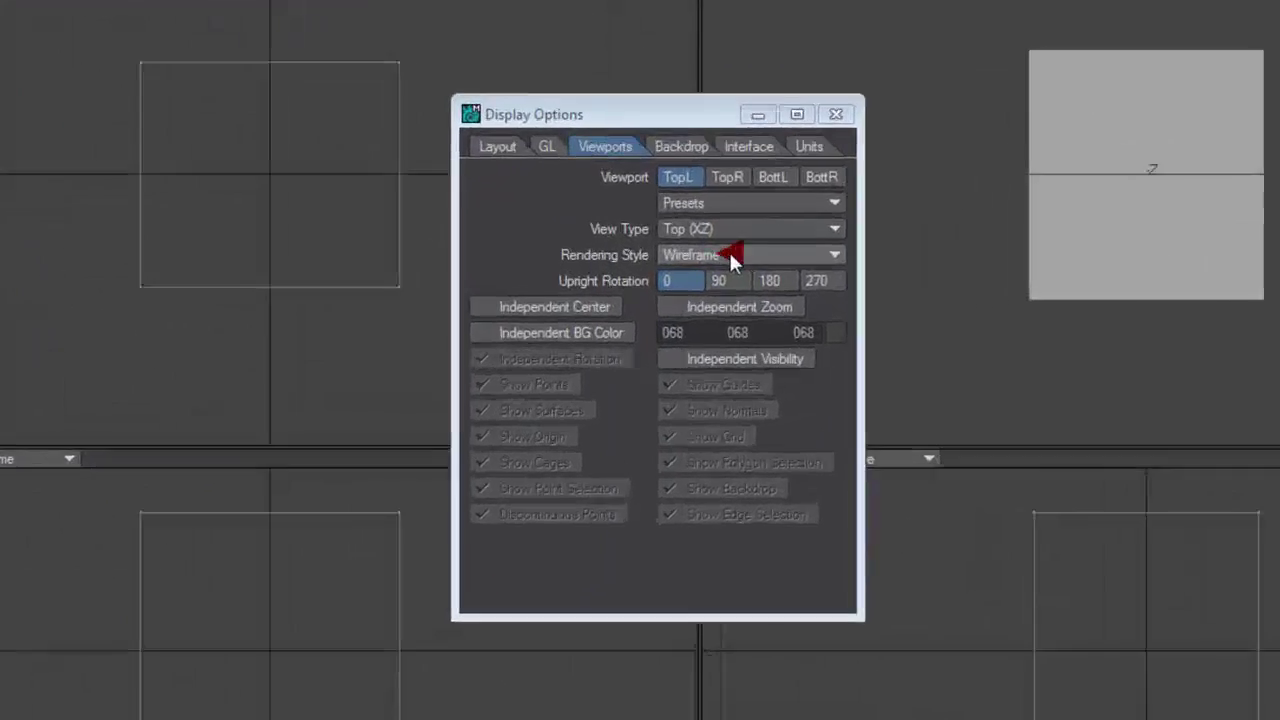
click(690, 293)
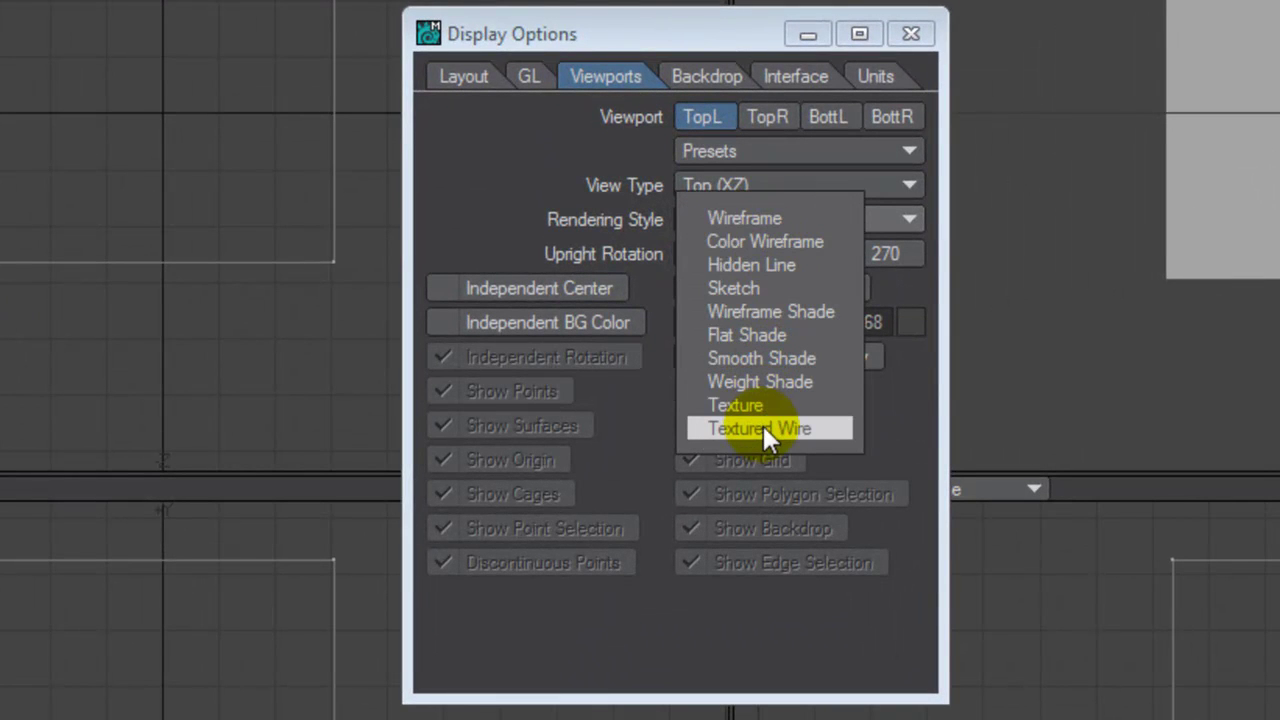
click(632, 120)
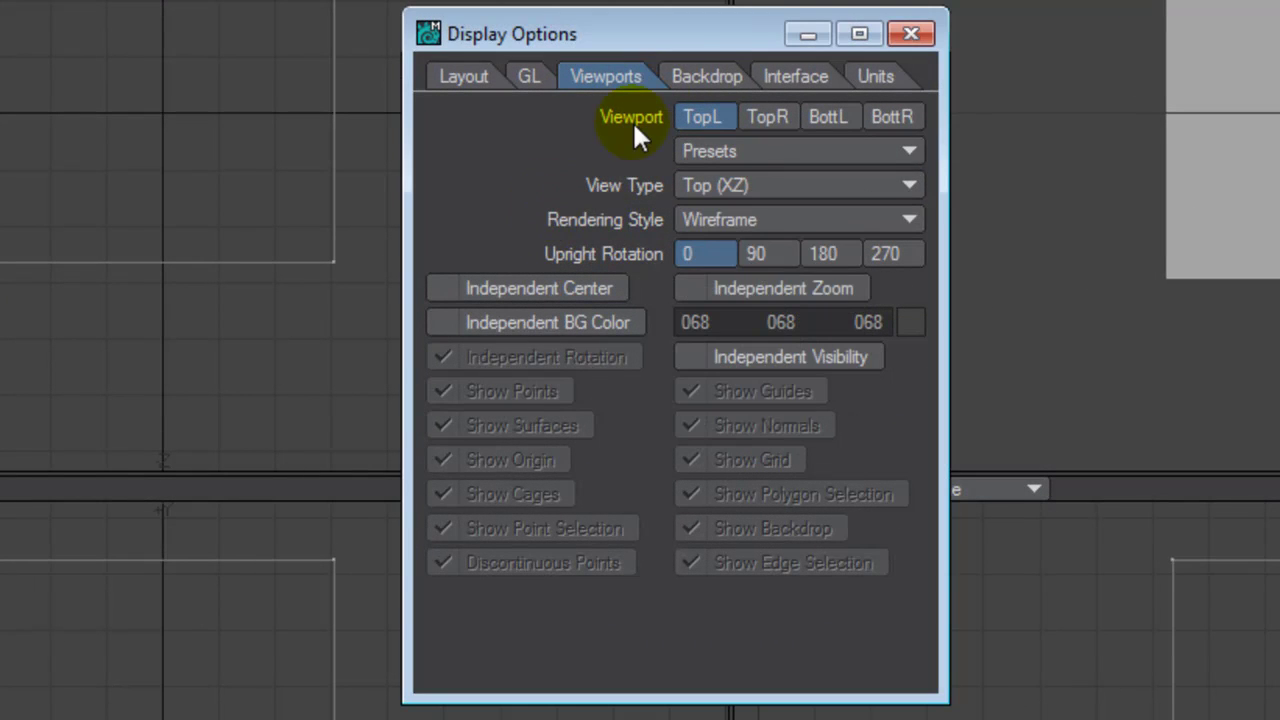
click(688, 76)
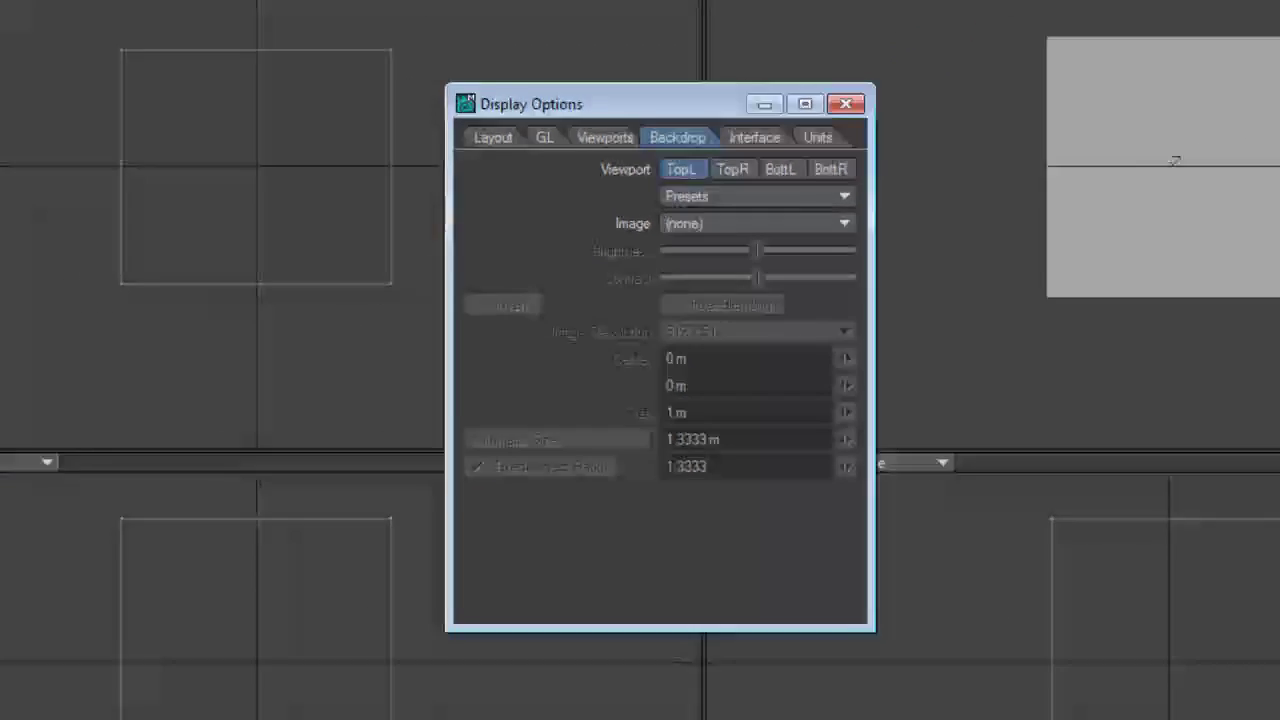
Return to layer 1 and target the TopR viewport's backdrop after trying TopL and BottL.
click(1171, 27)
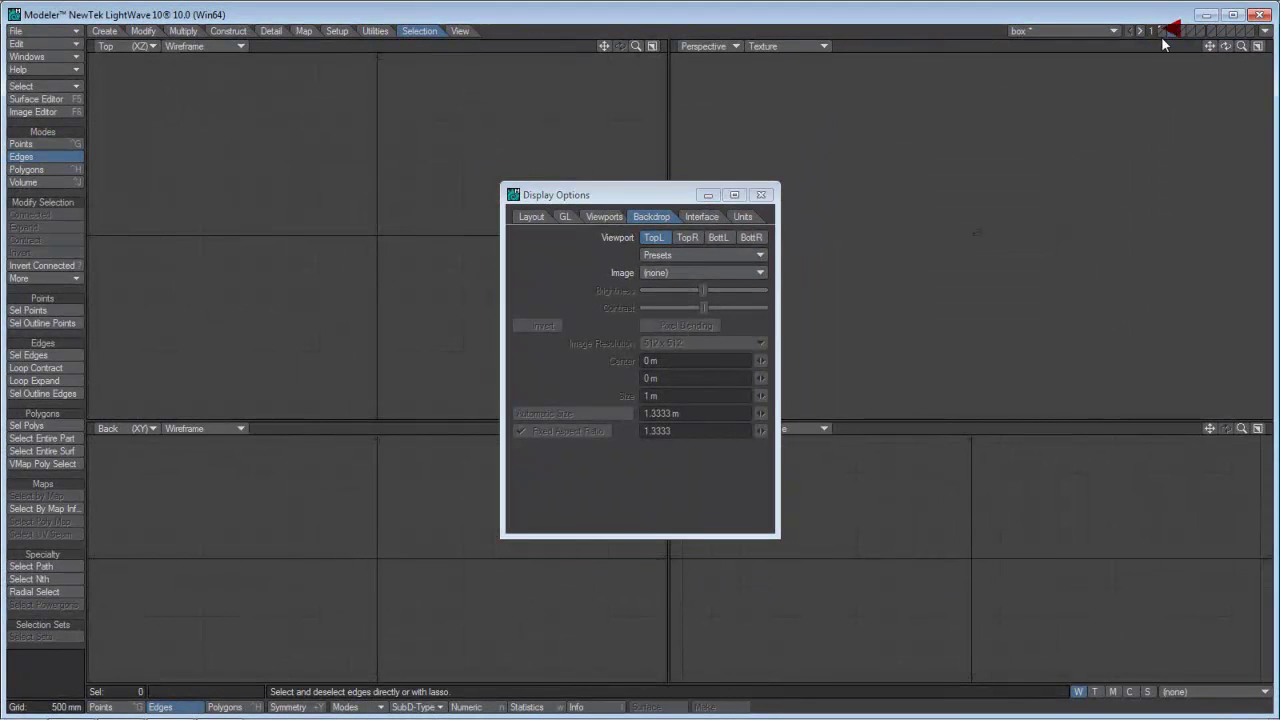
click(1160, 34)
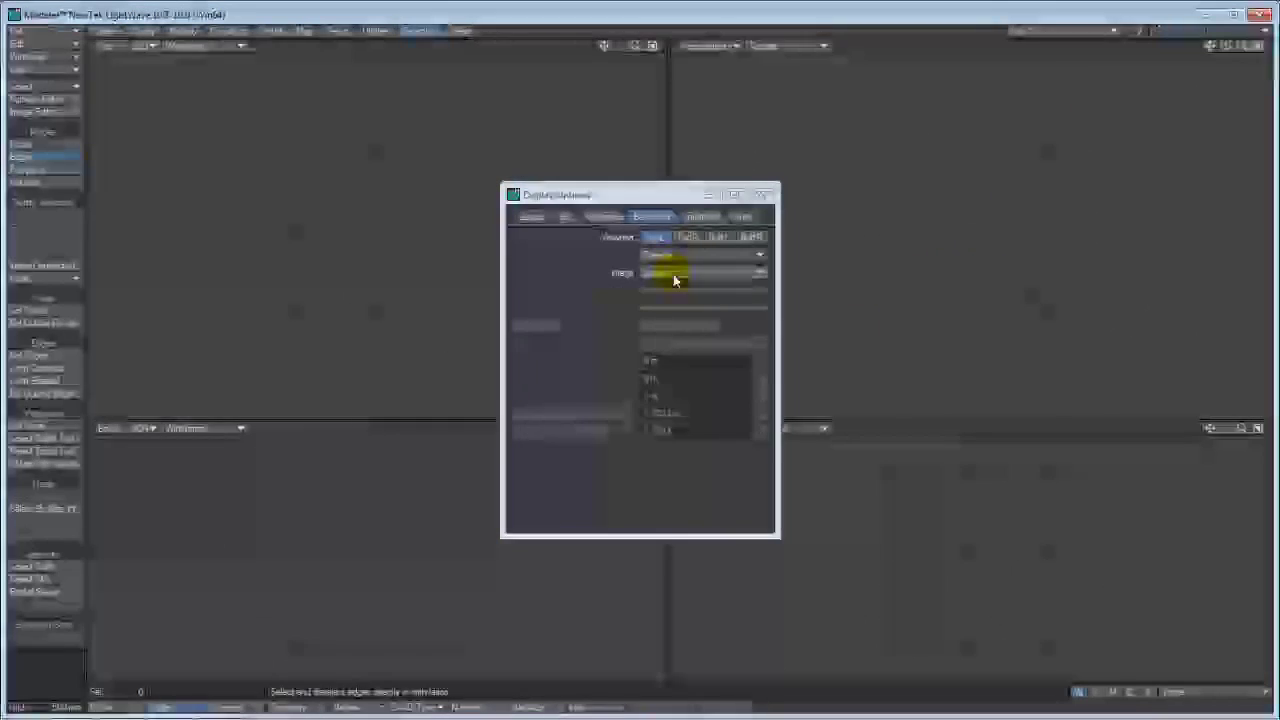
click(652, 237)
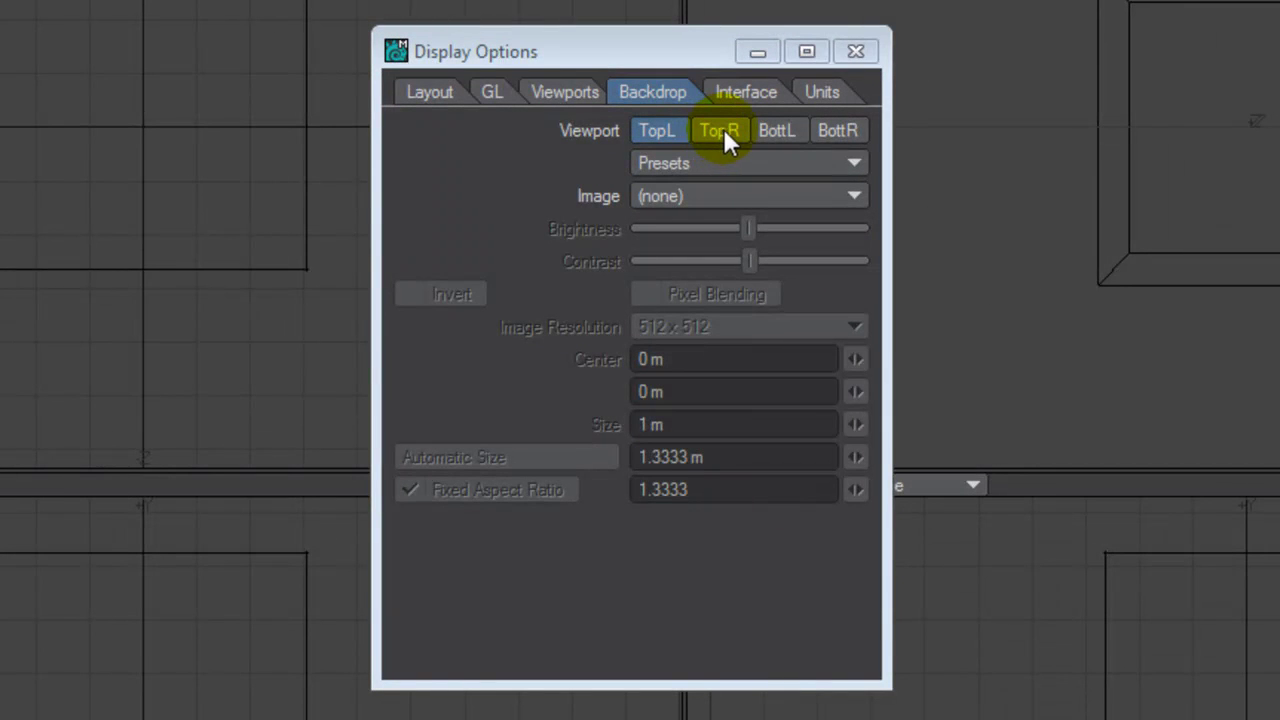
click(732, 137)
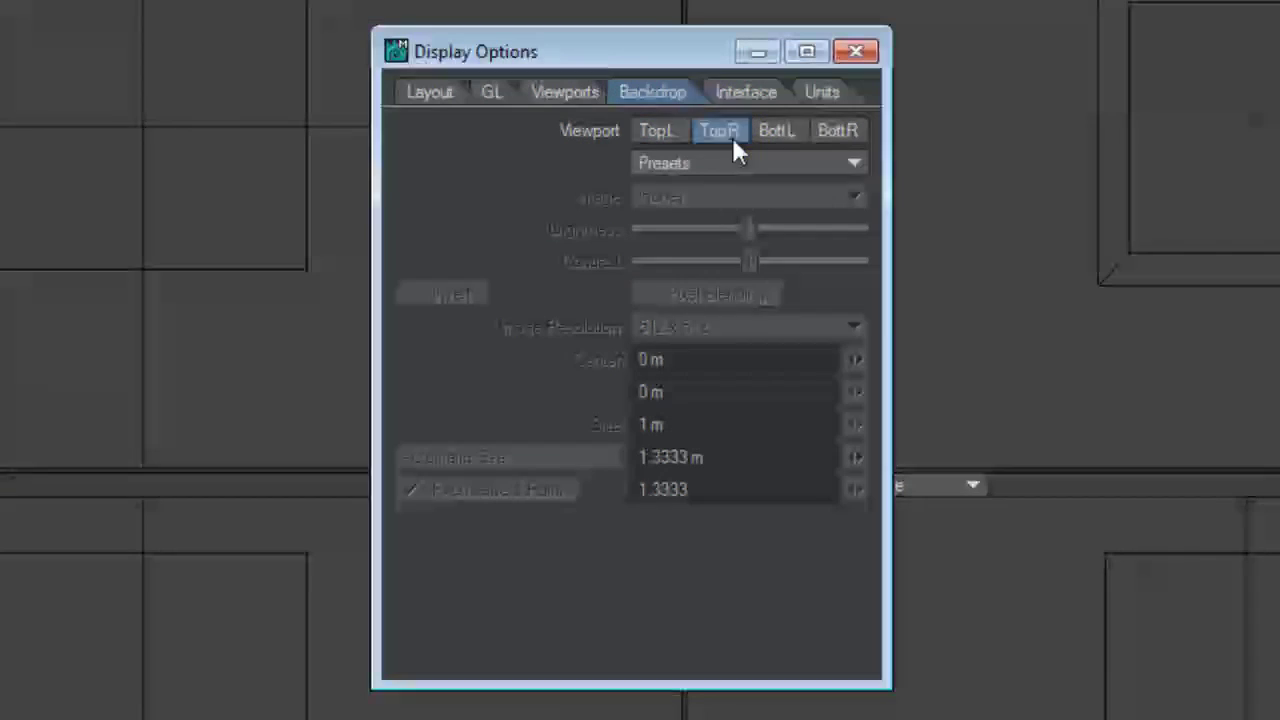
click(774, 136)
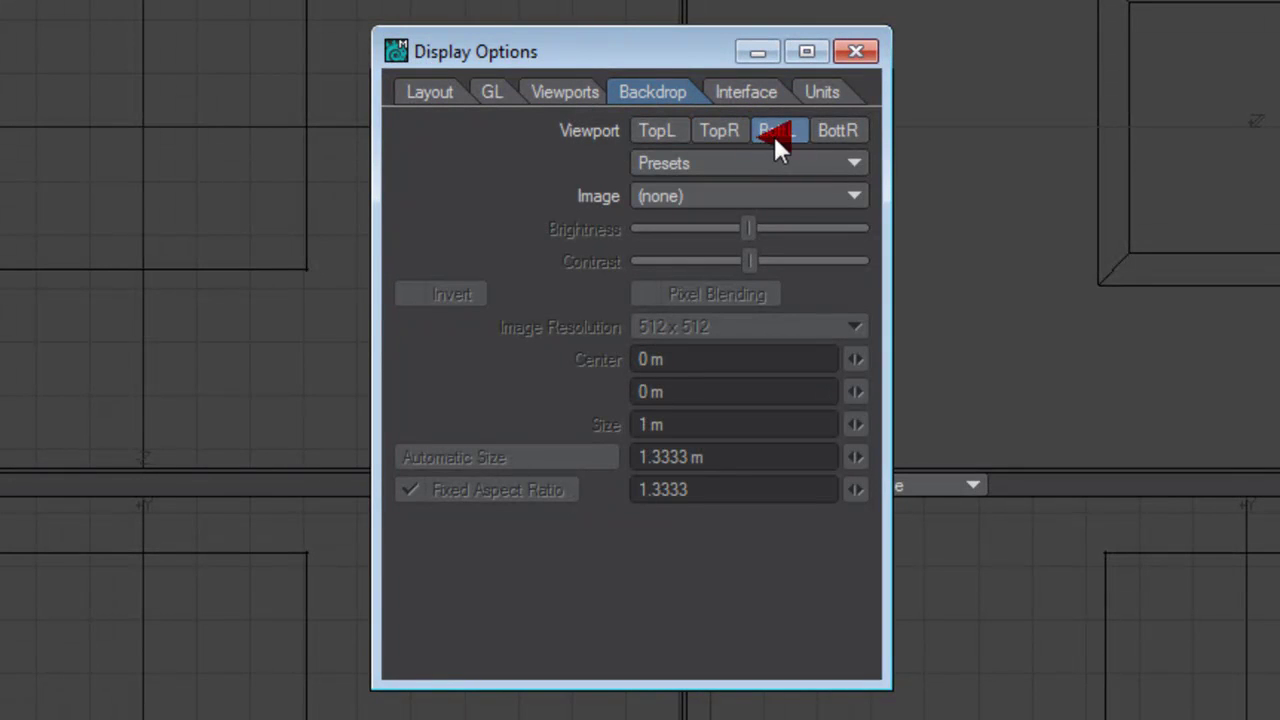
click(722, 133)
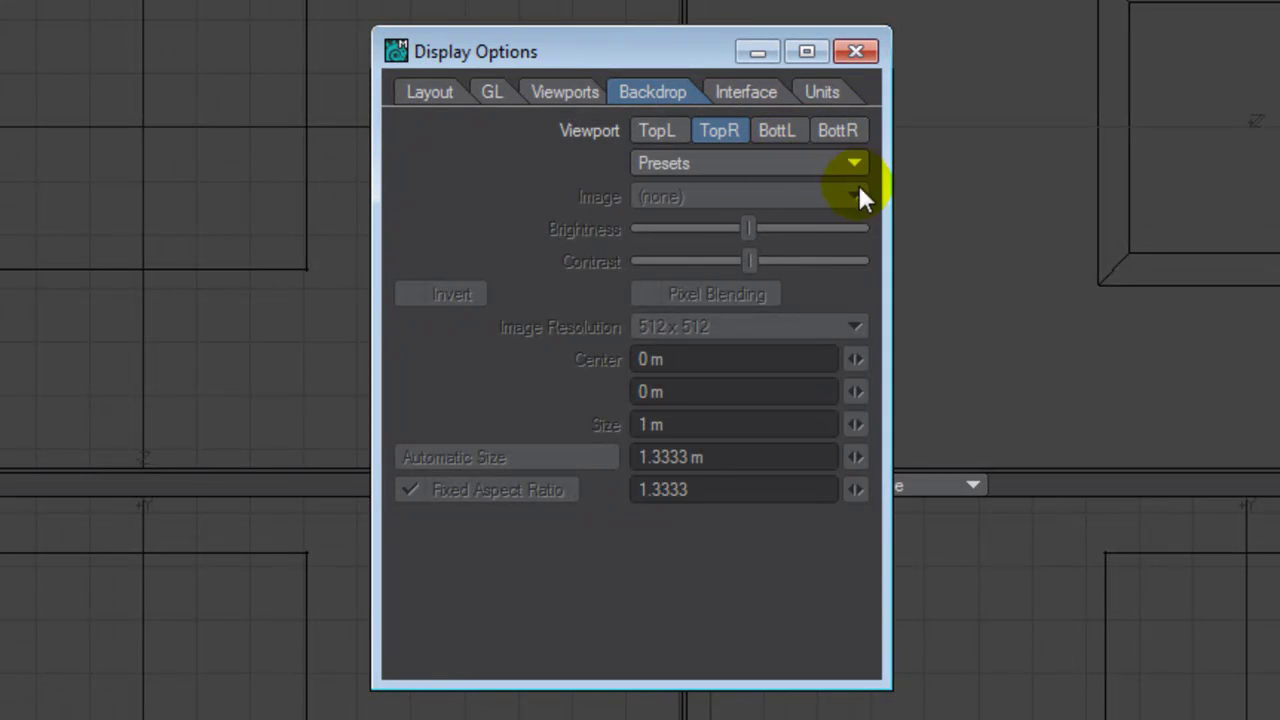
Look through the Interface and Units (SI, meters) tabs, then close Display Options.
click(758, 91)
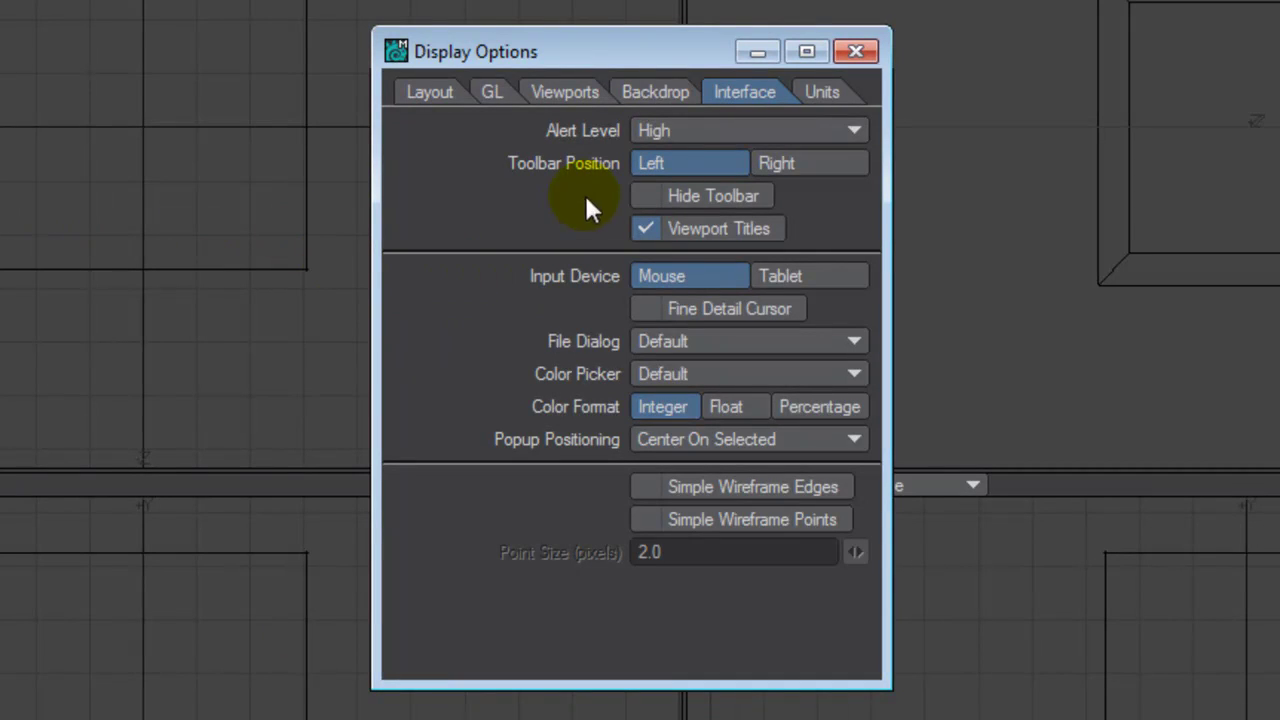
click(820, 94)
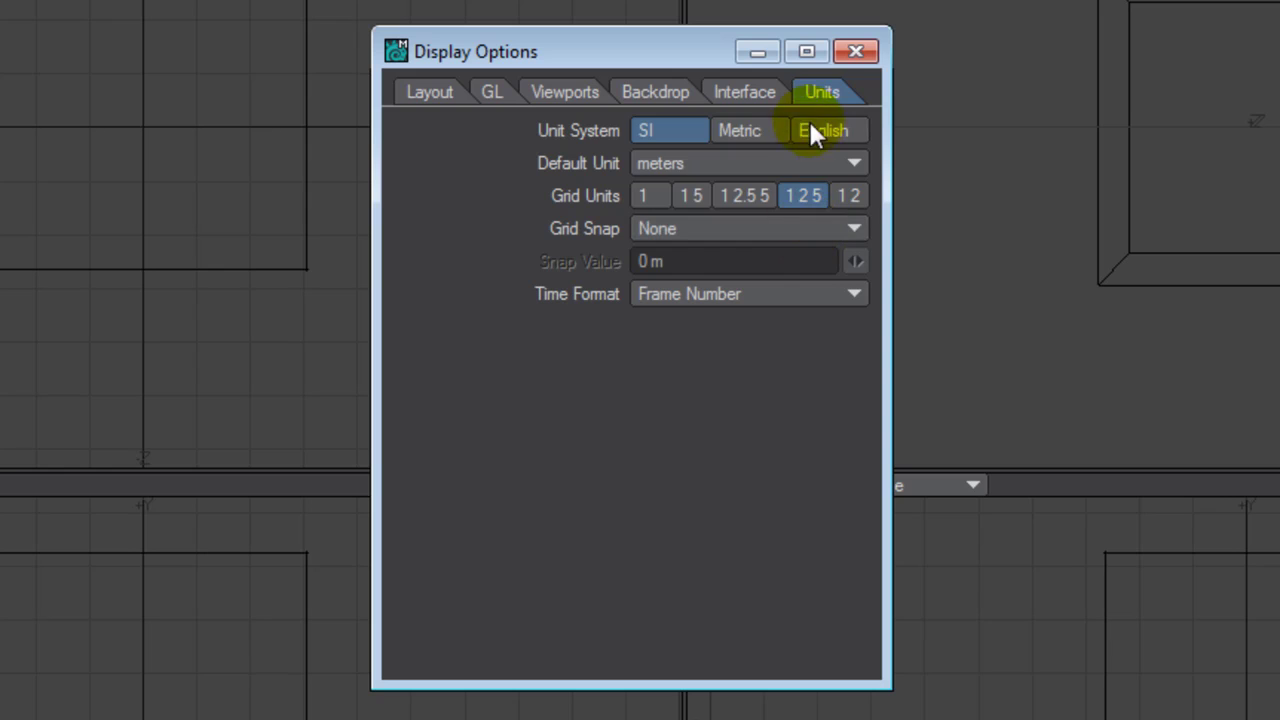
click(855, 52)
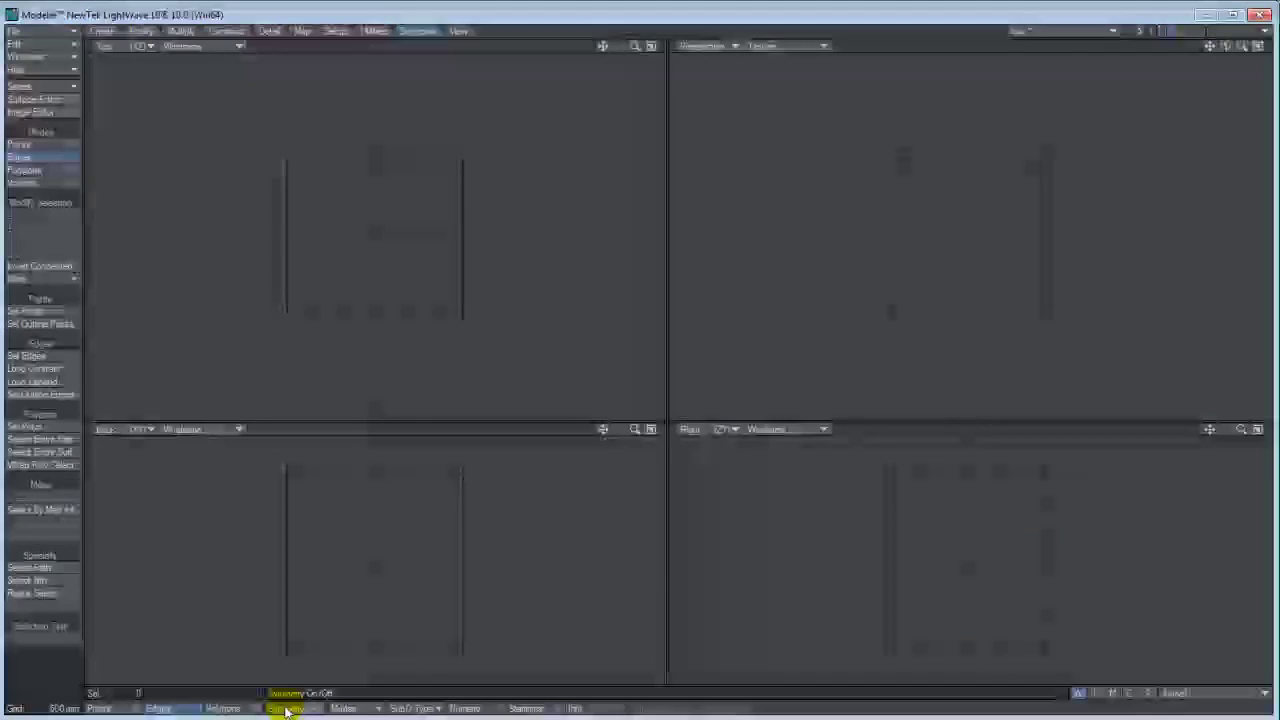
Turn on symmetry and select the box's four Z-parallel edges for moving.
click(287, 709)
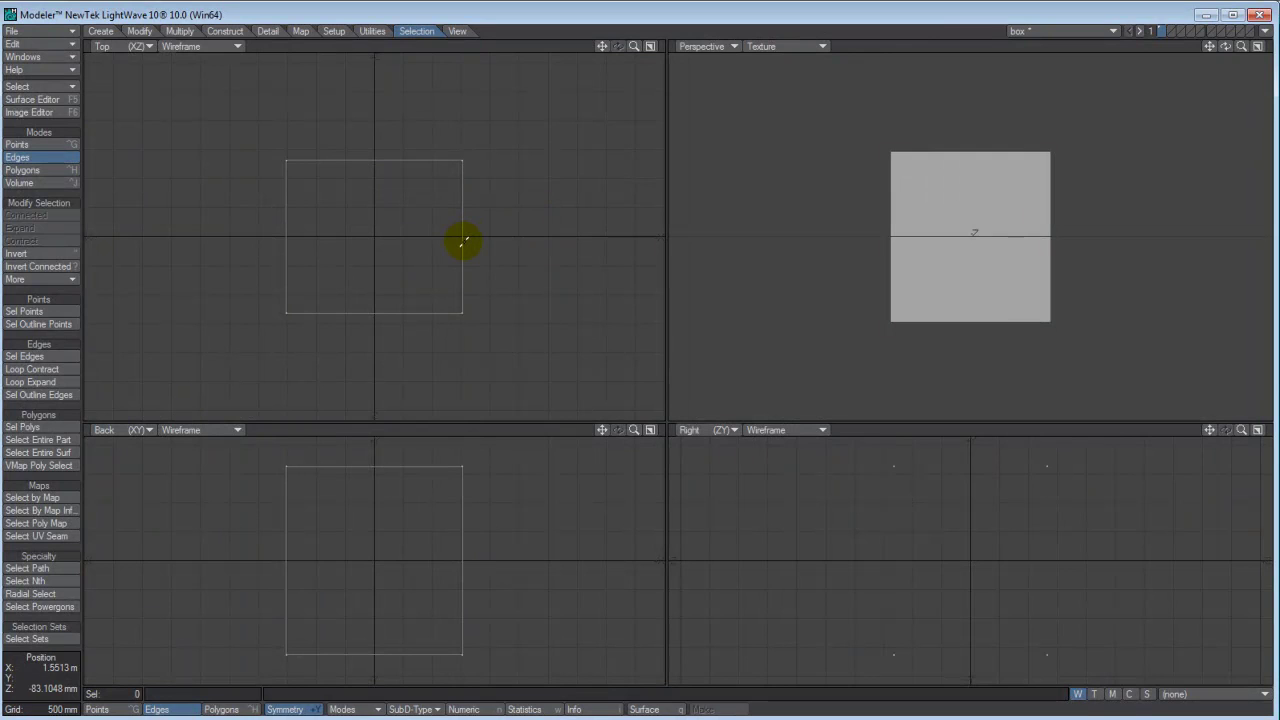
click(463, 240)
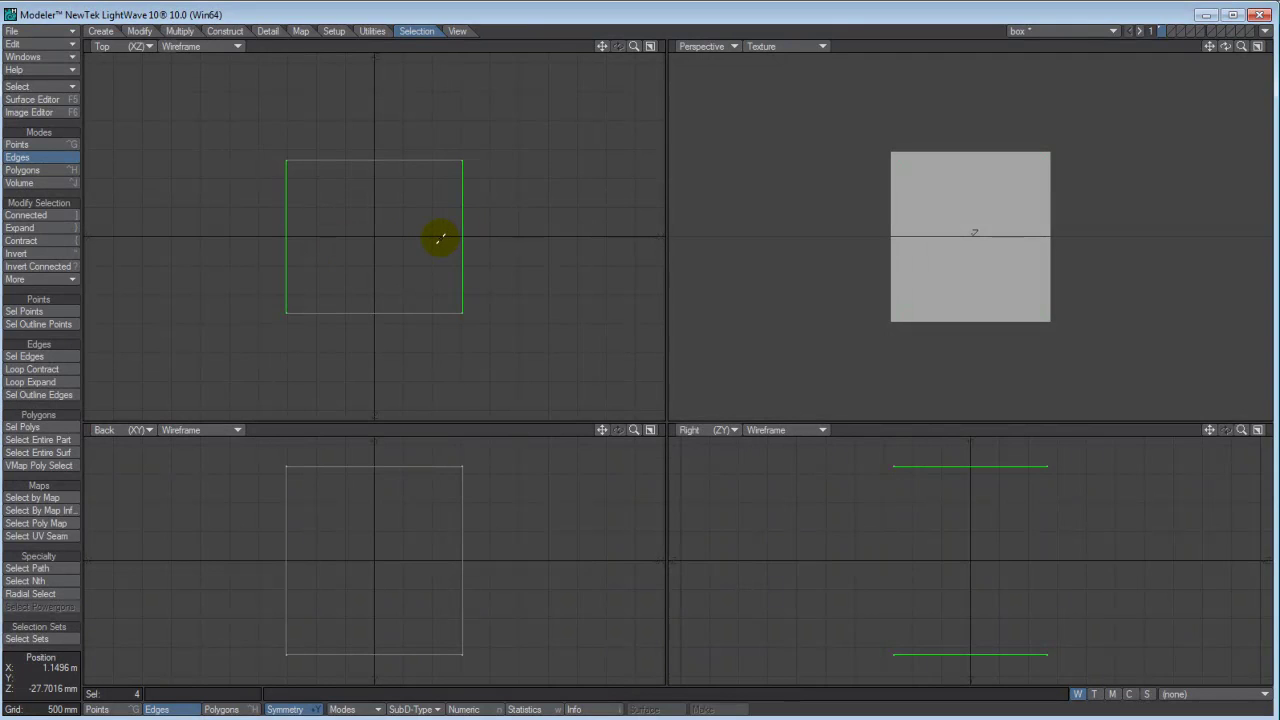
key(t)
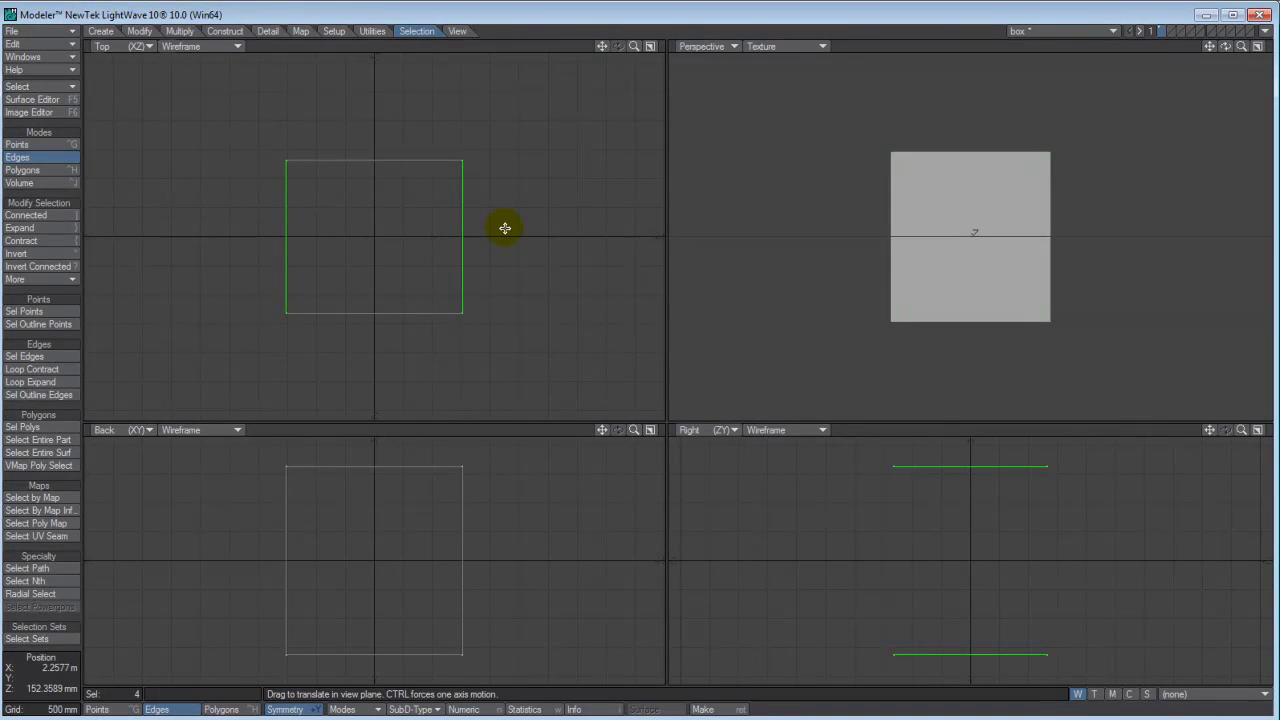
Stretch the box by moving the edges, undo it, then drop the tool and deselect all.
drag(505, 229, 507, 232)
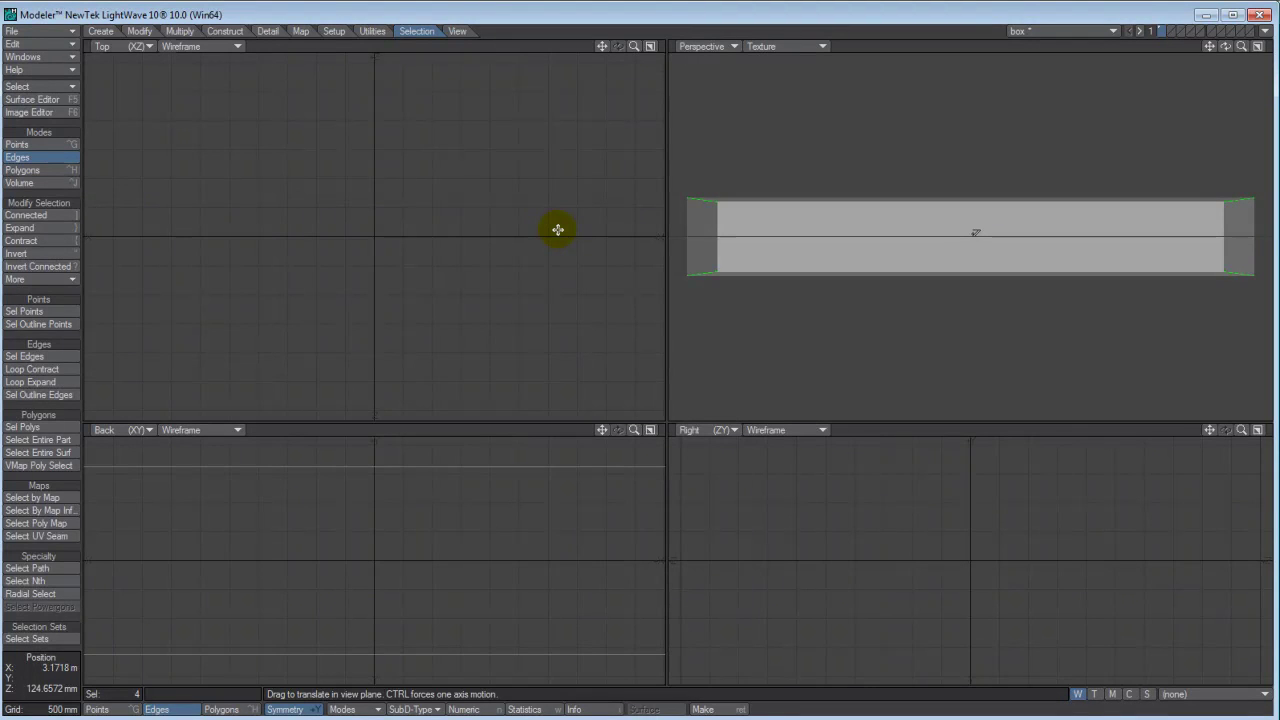
key(u)
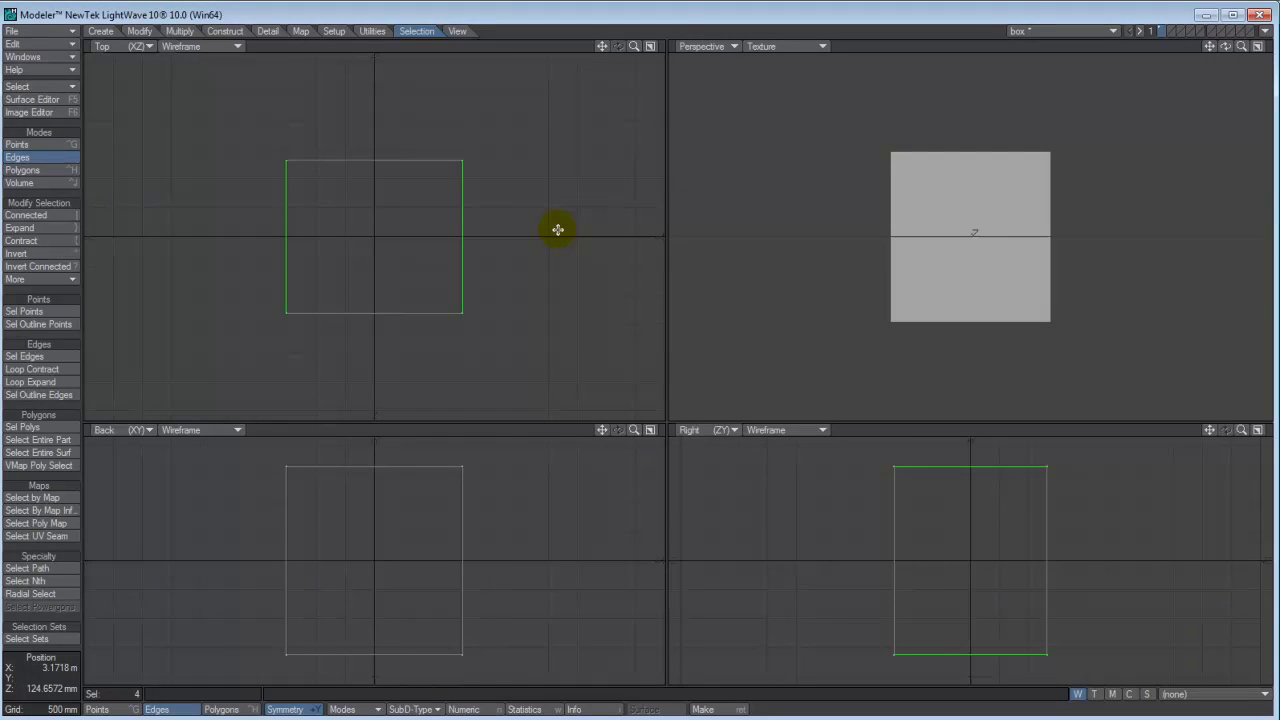
key(space)
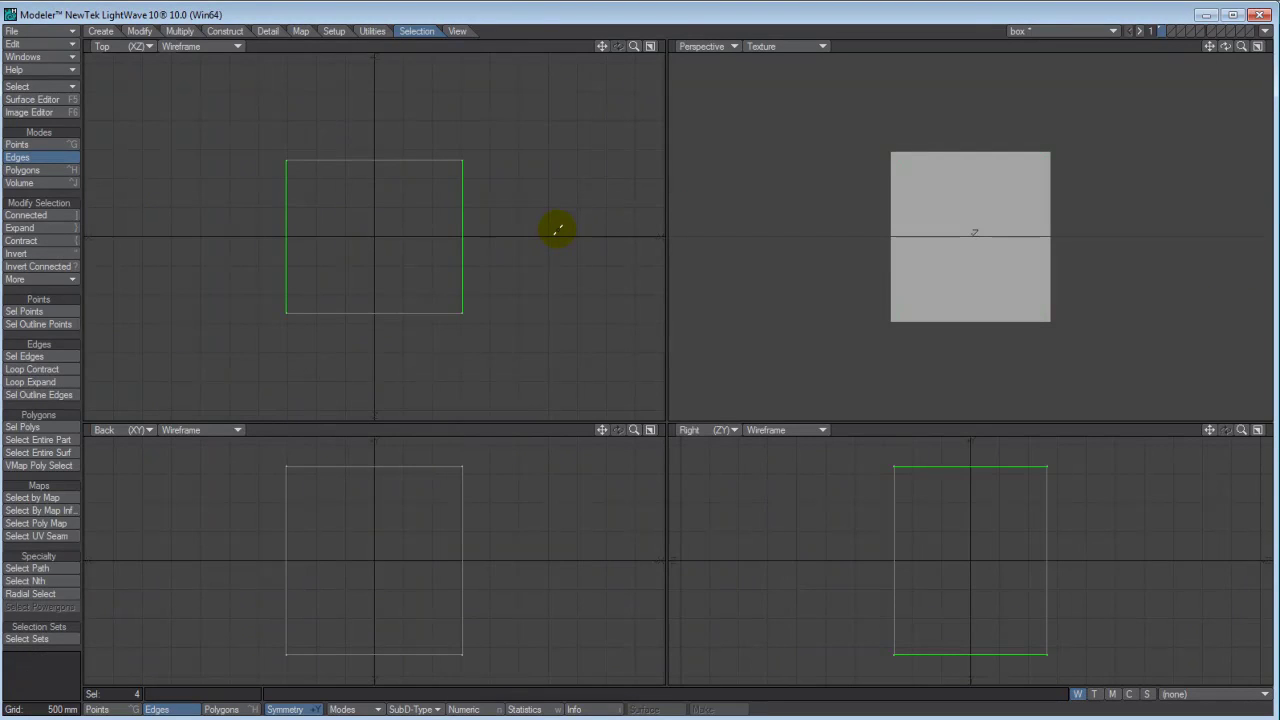
key(slash)
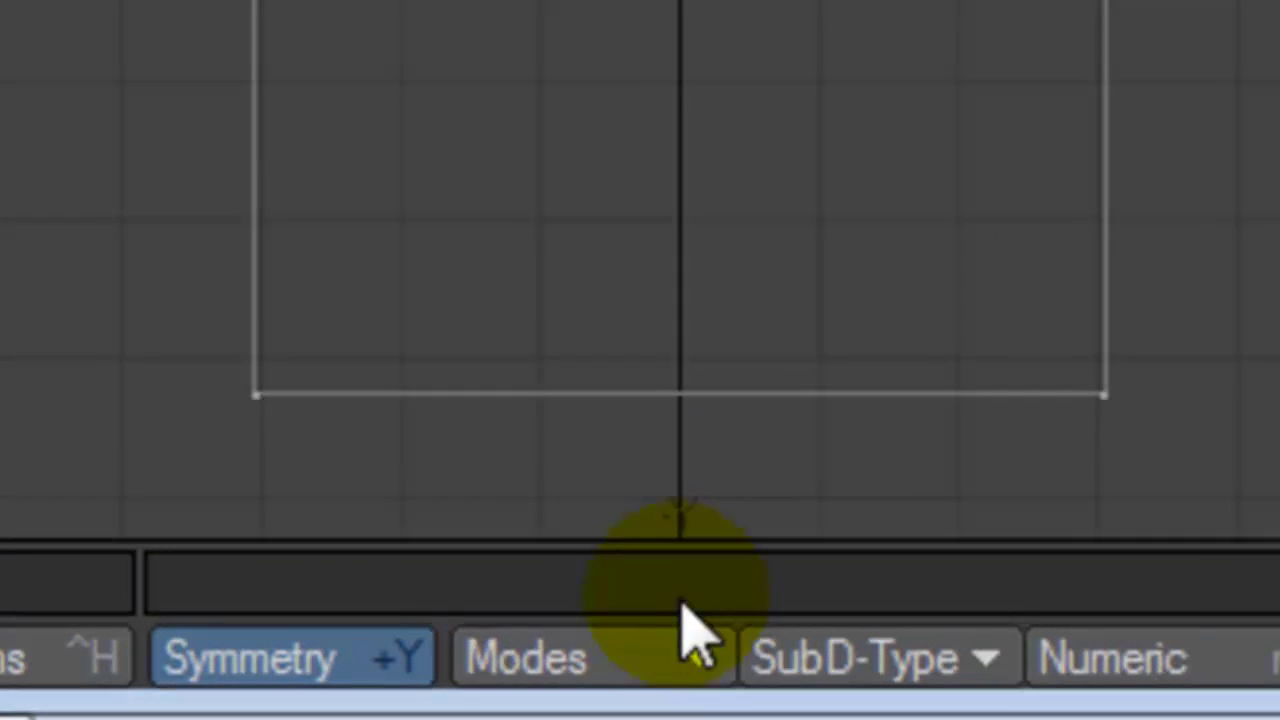
Turn Symmetry off, leaving the action center mode and Subpatch subdivision type unchanged.
click(398, 675)
click(636, 663)
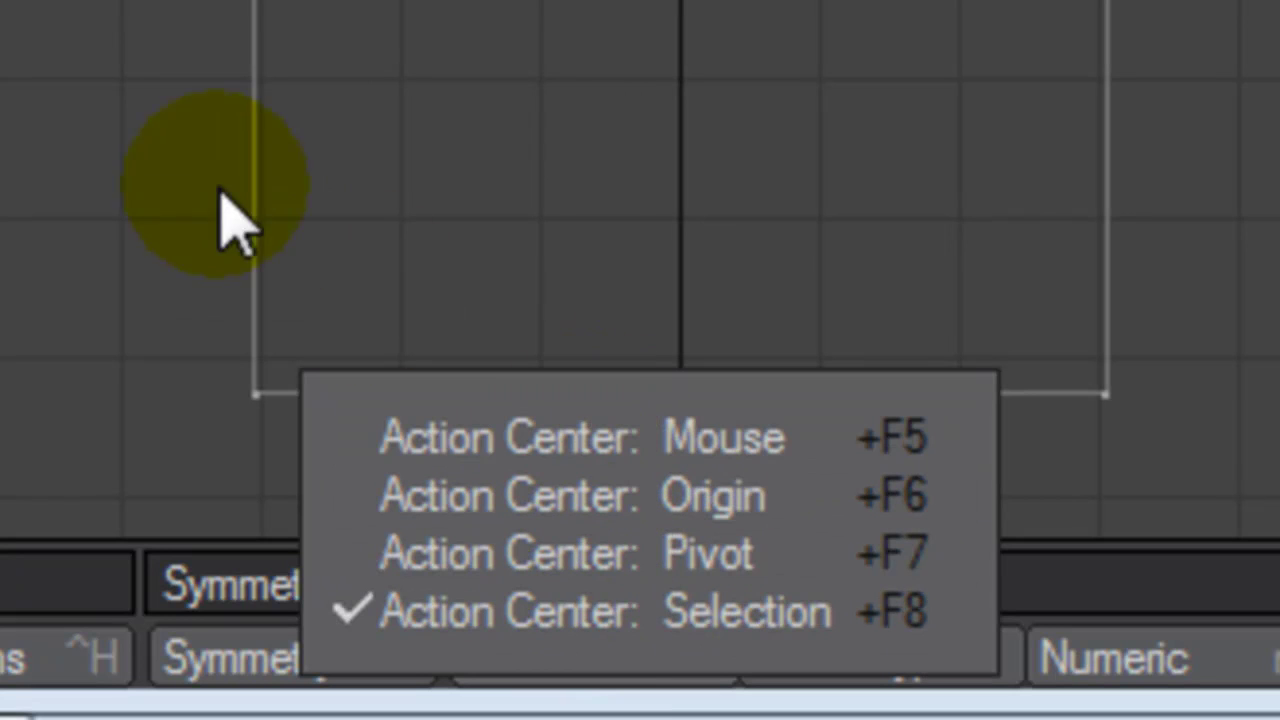
click(60, 150)
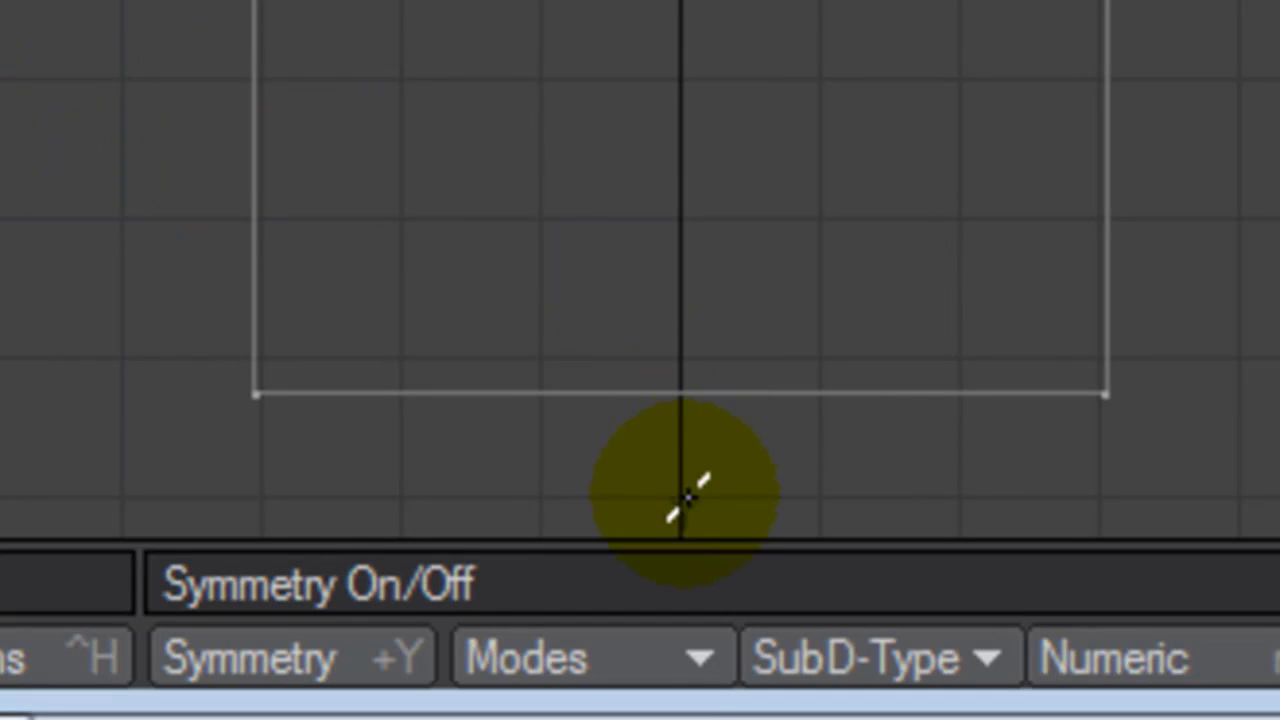
click(893, 680)
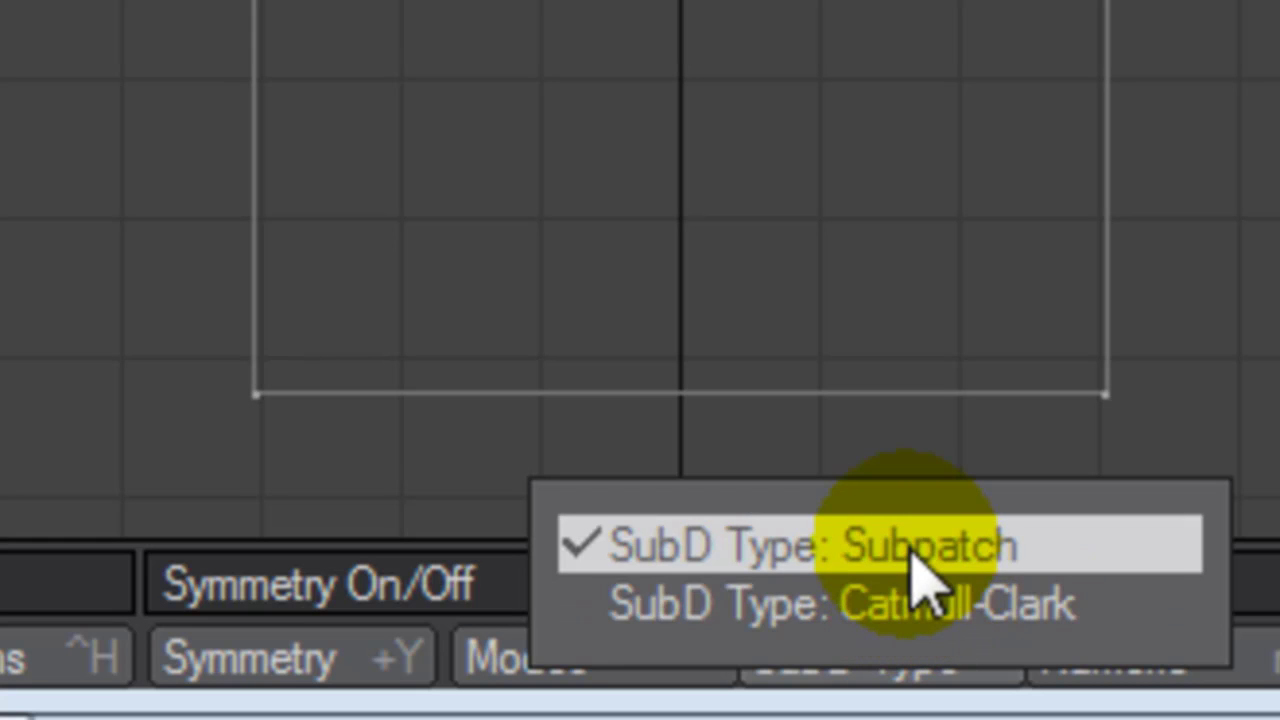
click(913, 573)
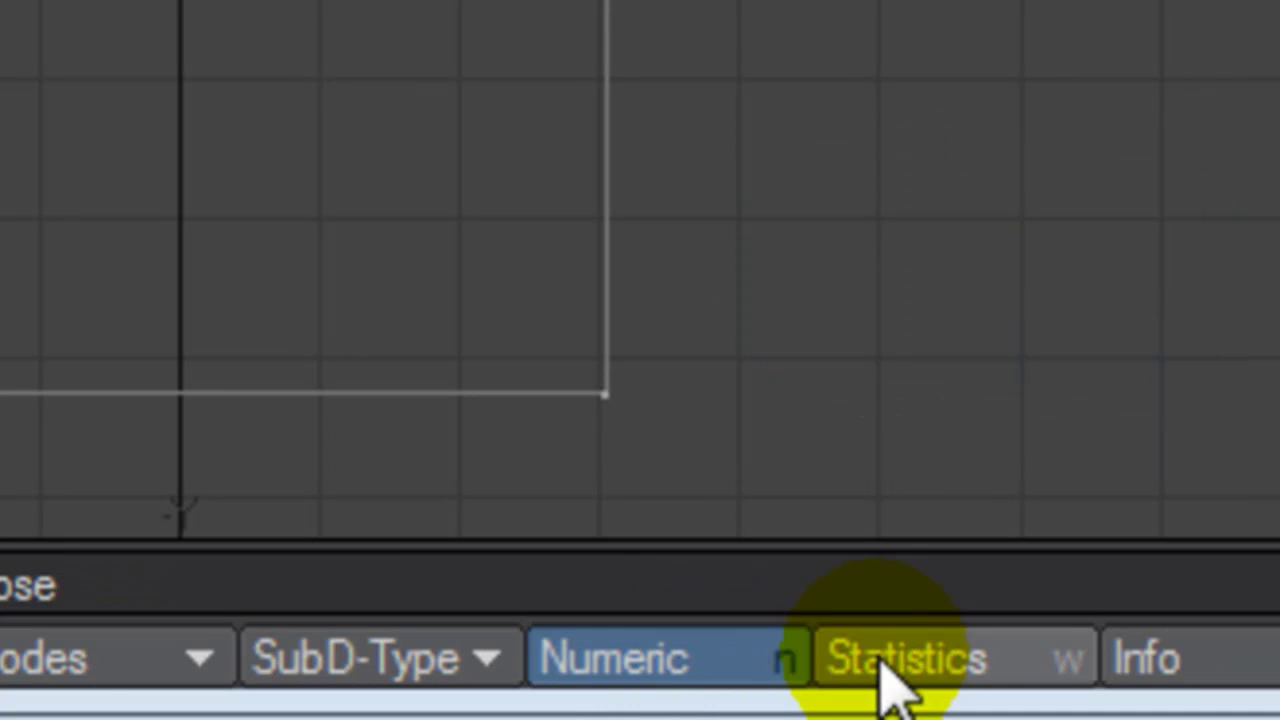
Open Edge Statistics and close the Numeric panel.
click(890, 686)
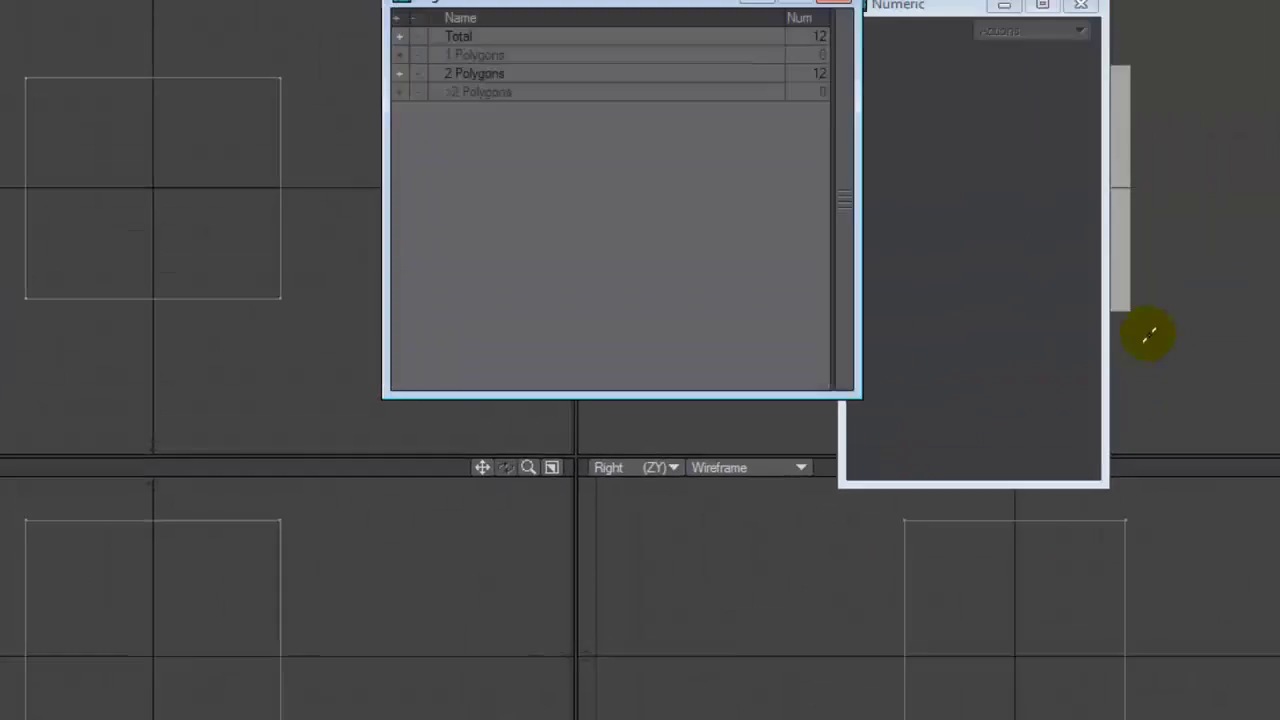
drag(803, 131, 879, 141)
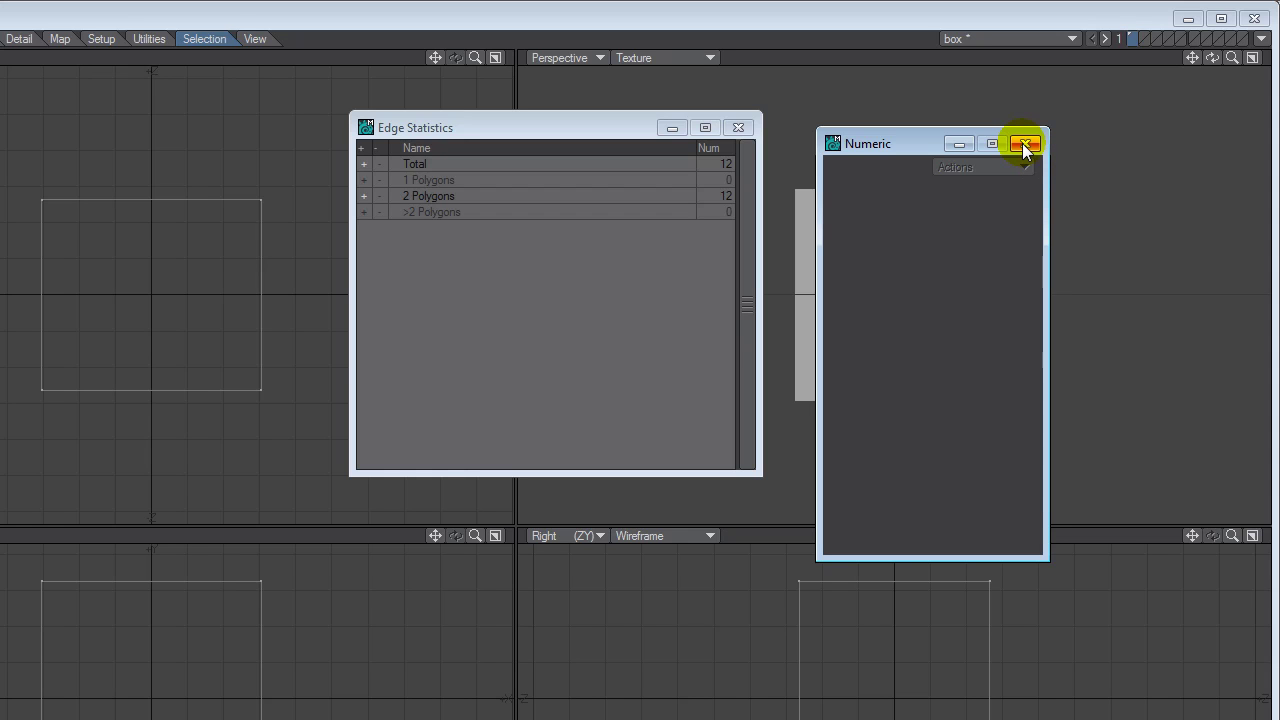
click(1025, 143)
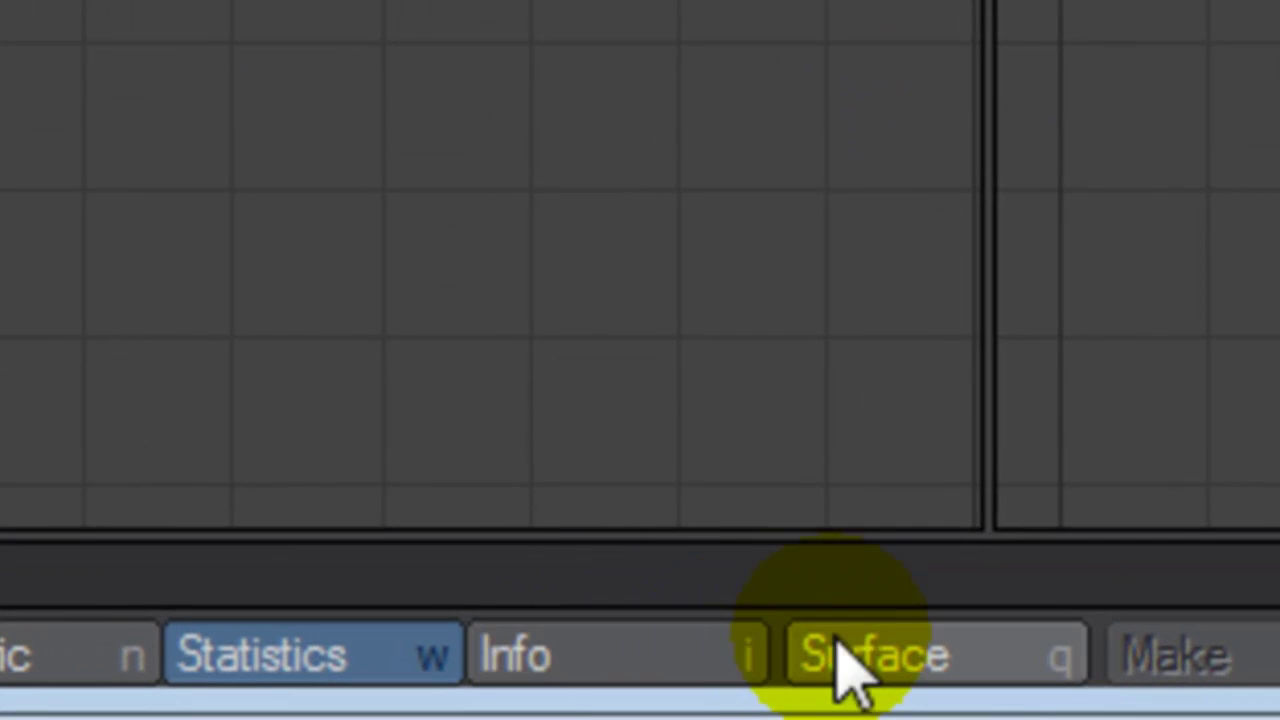
Open Edge Info, inspect edges #8 and #12, and toggle selection of 2-polygon edges.
click(672, 655)
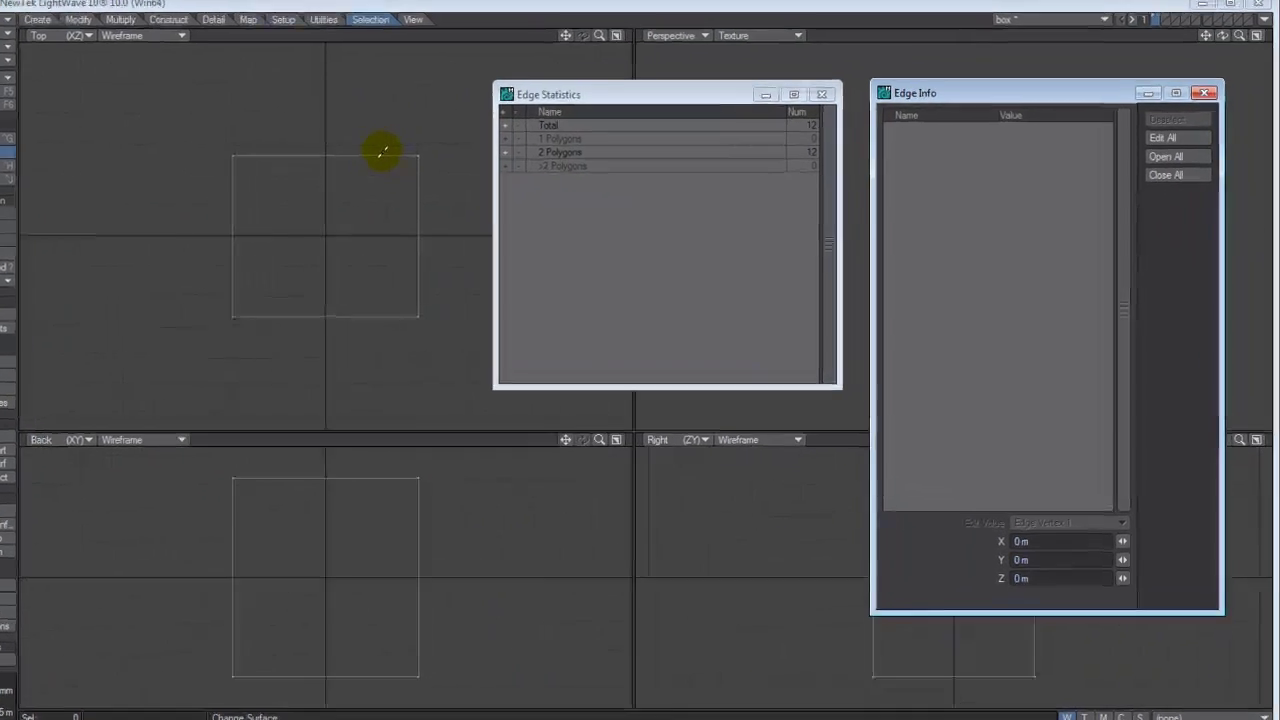
click(426, 159)
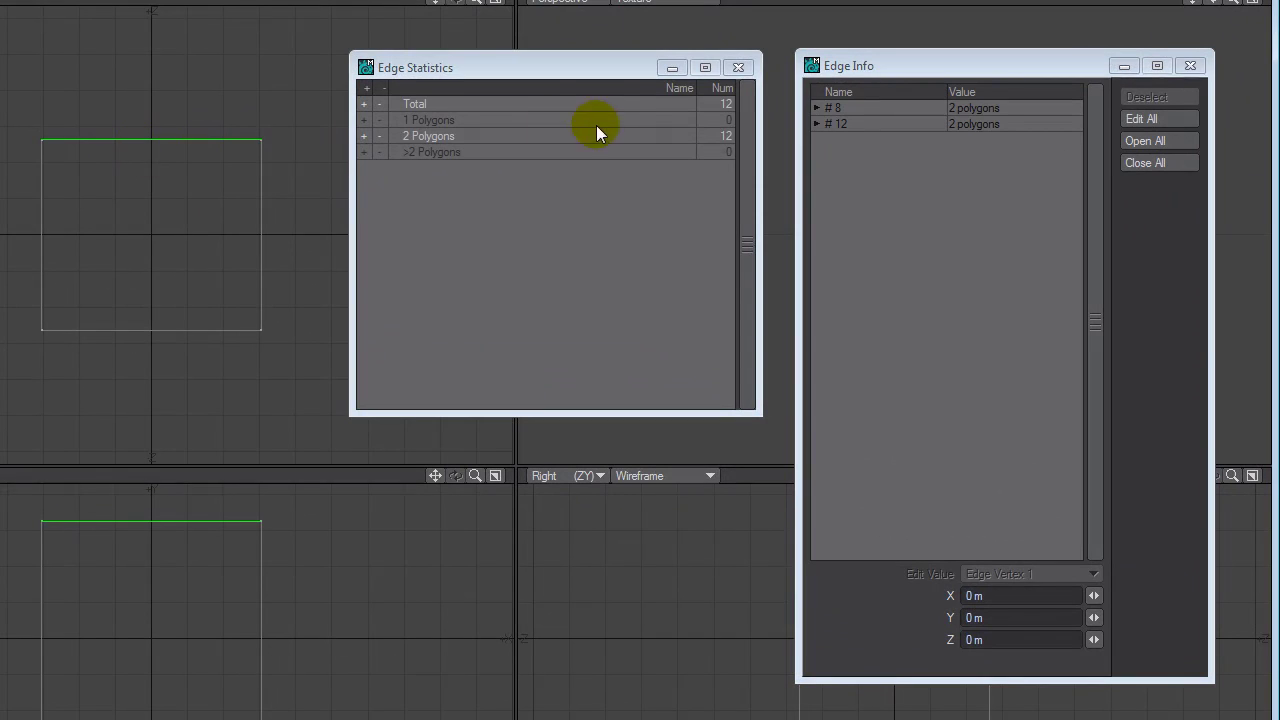
click(830, 107)
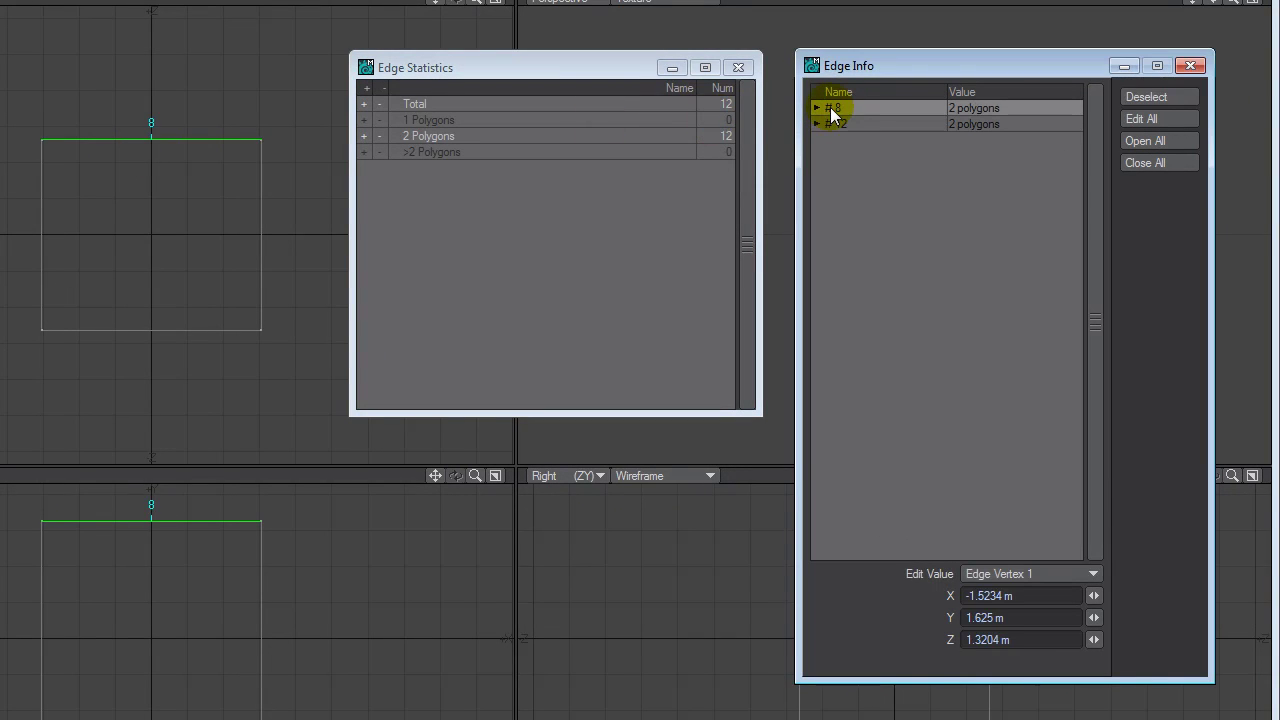
click(835, 123)
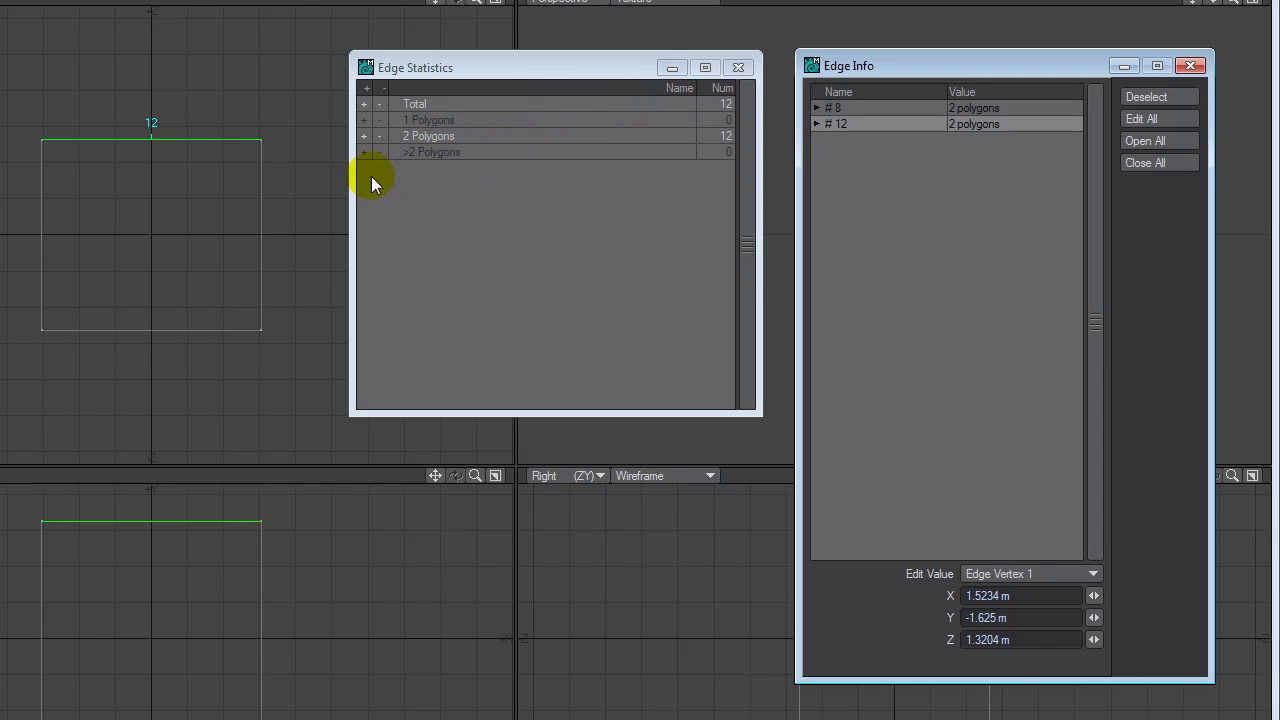
click(379, 135)
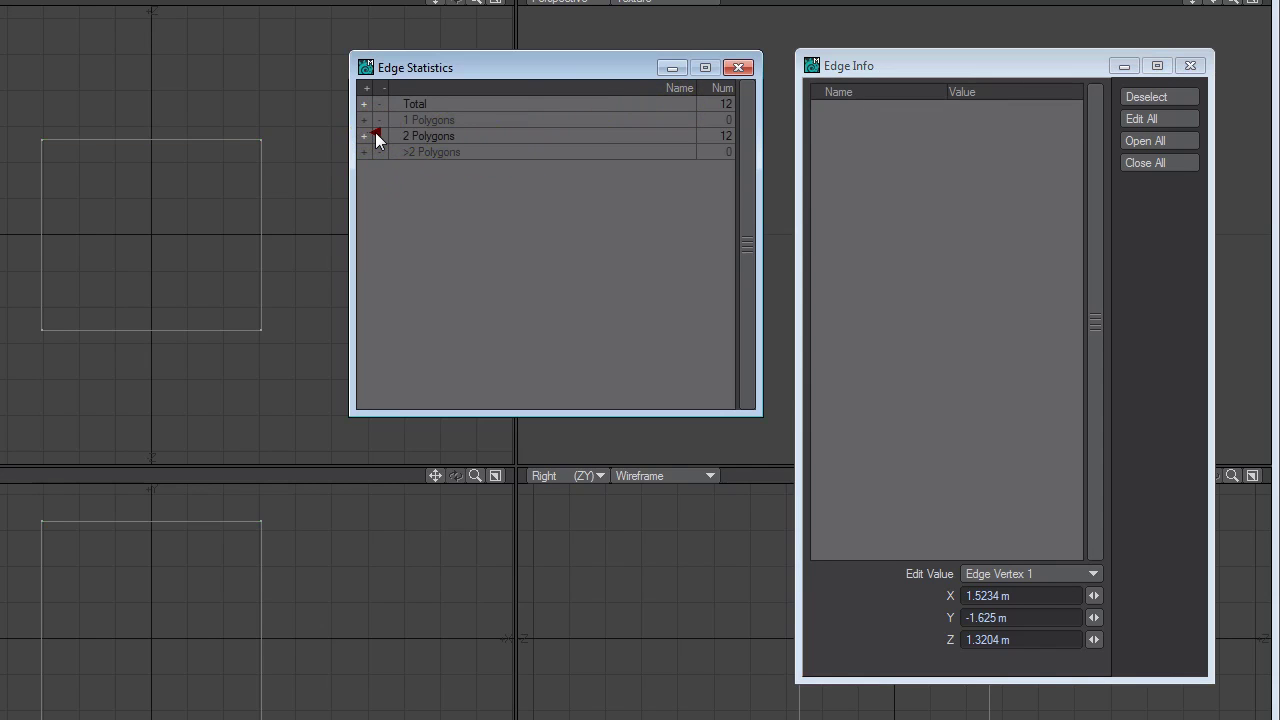
click(363, 138)
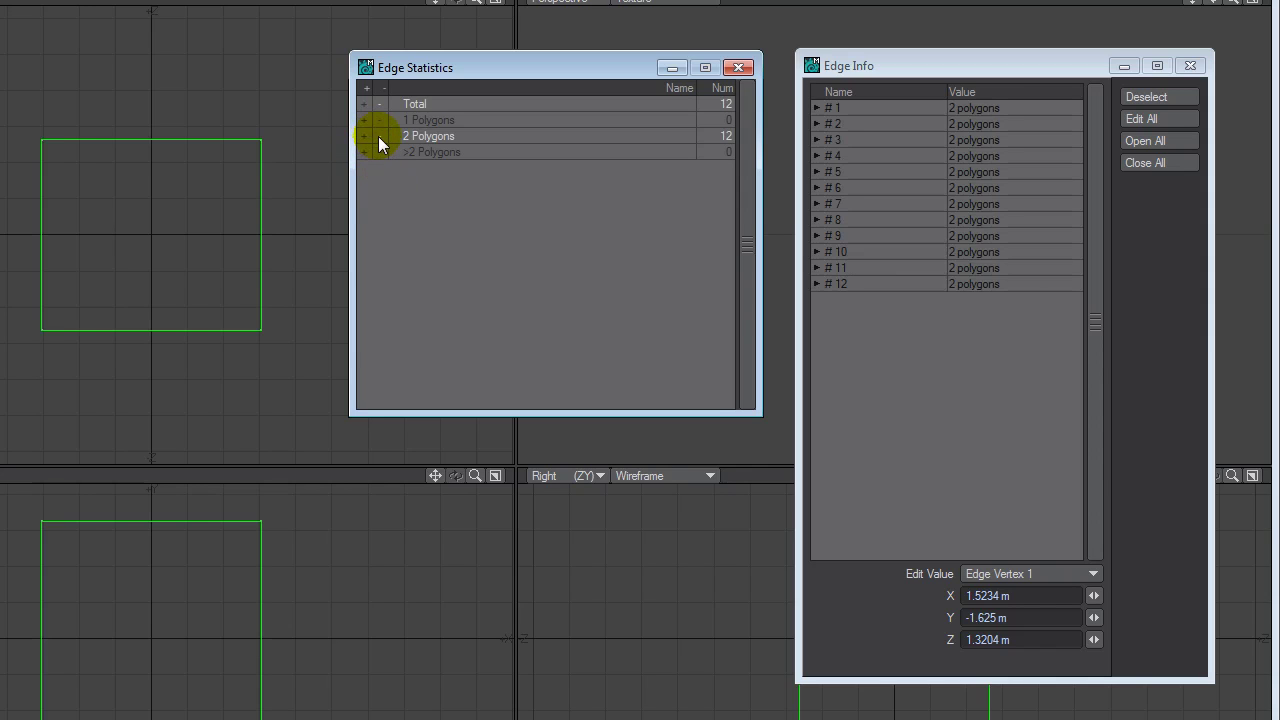
click(379, 136)
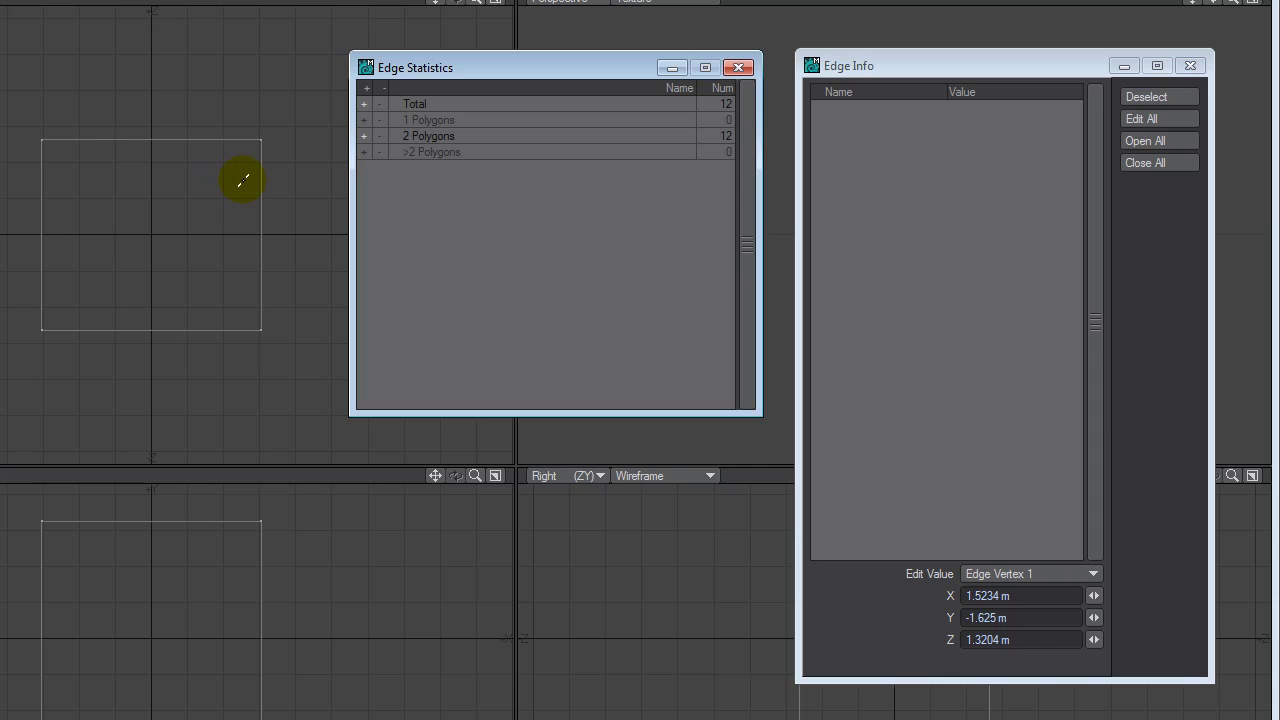
Select the box's right-side polygons, then its bottom-right corner points in Points mode.
key(ctrl+h)
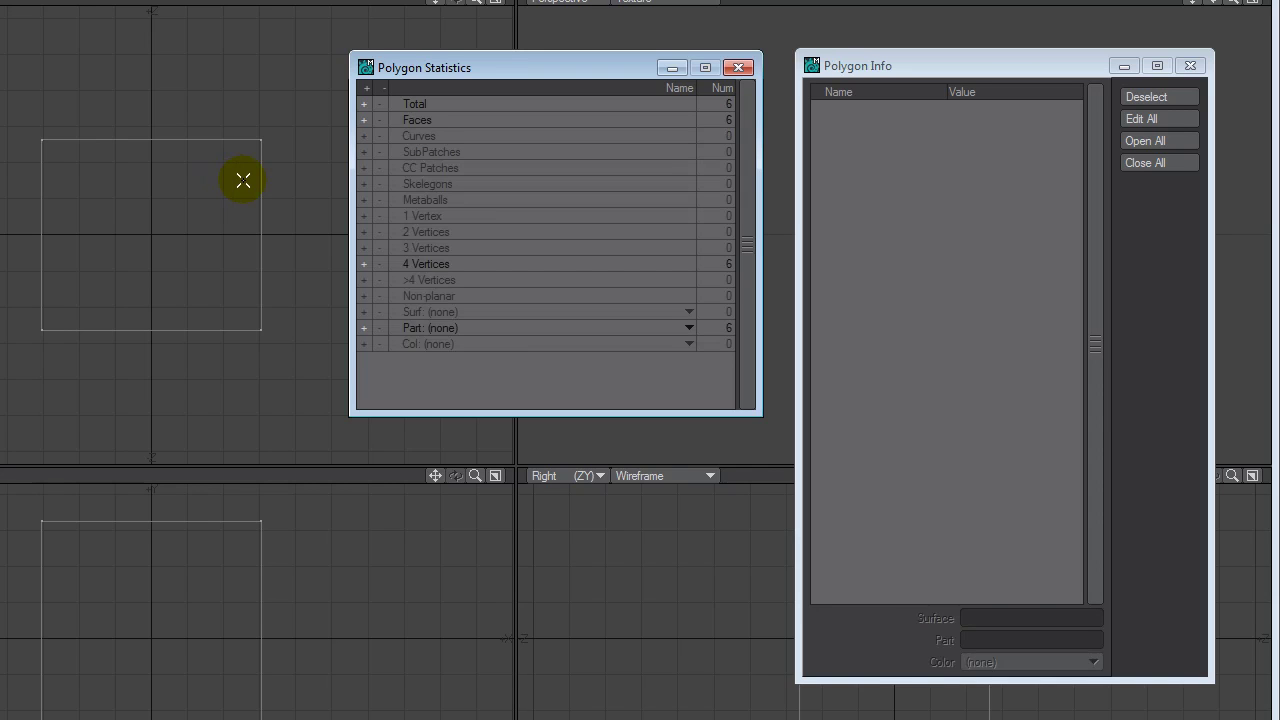
click(262, 168)
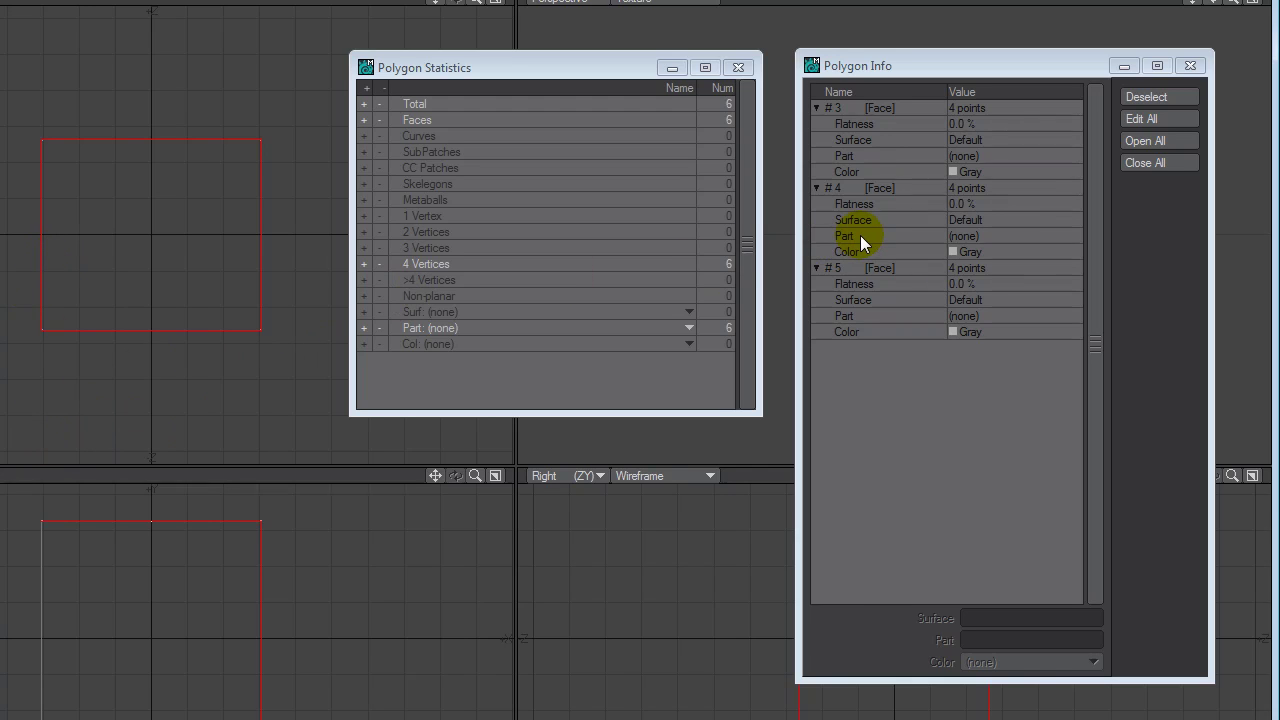
key(ctrl+g)
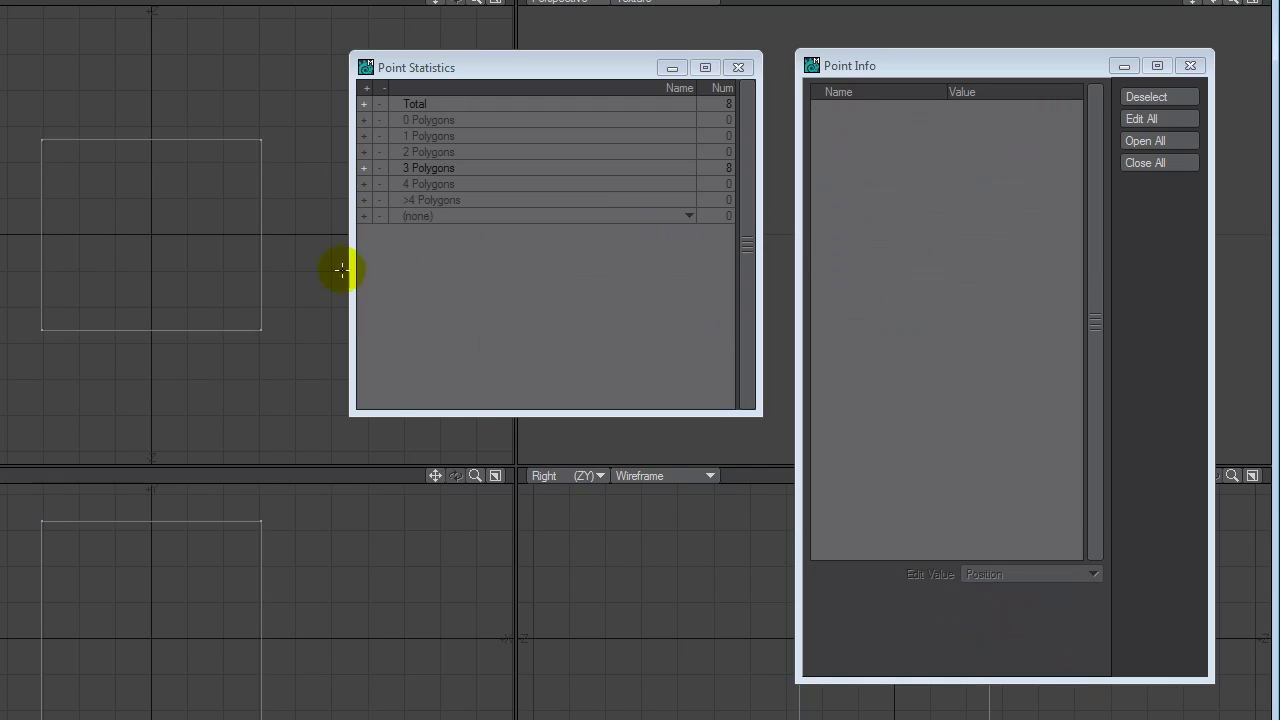
click(262, 329)
mouse_move(262, 329)
mouse_down()
mouse_move(269, 560)
mouse_move(256, 520)
mouse_up()
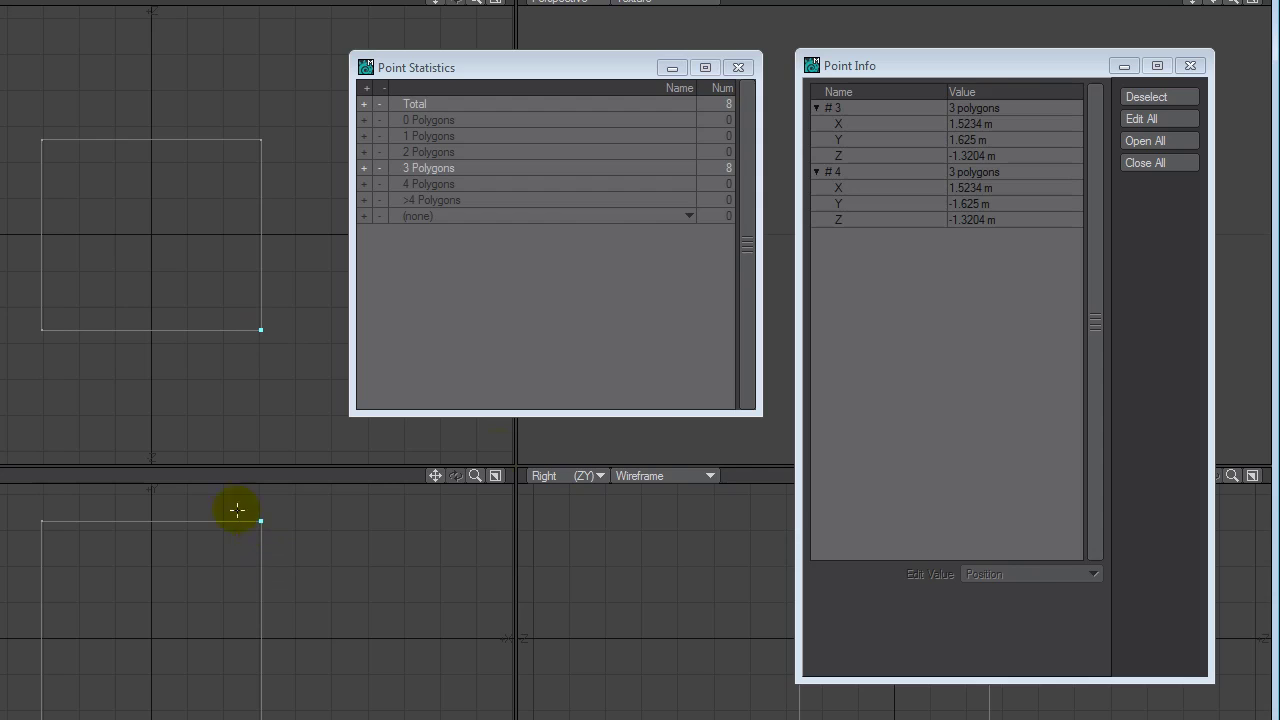
Check the coordinates of points #4 and #3 in Point Info, then close it.
click(820, 173)
click(819, 172)
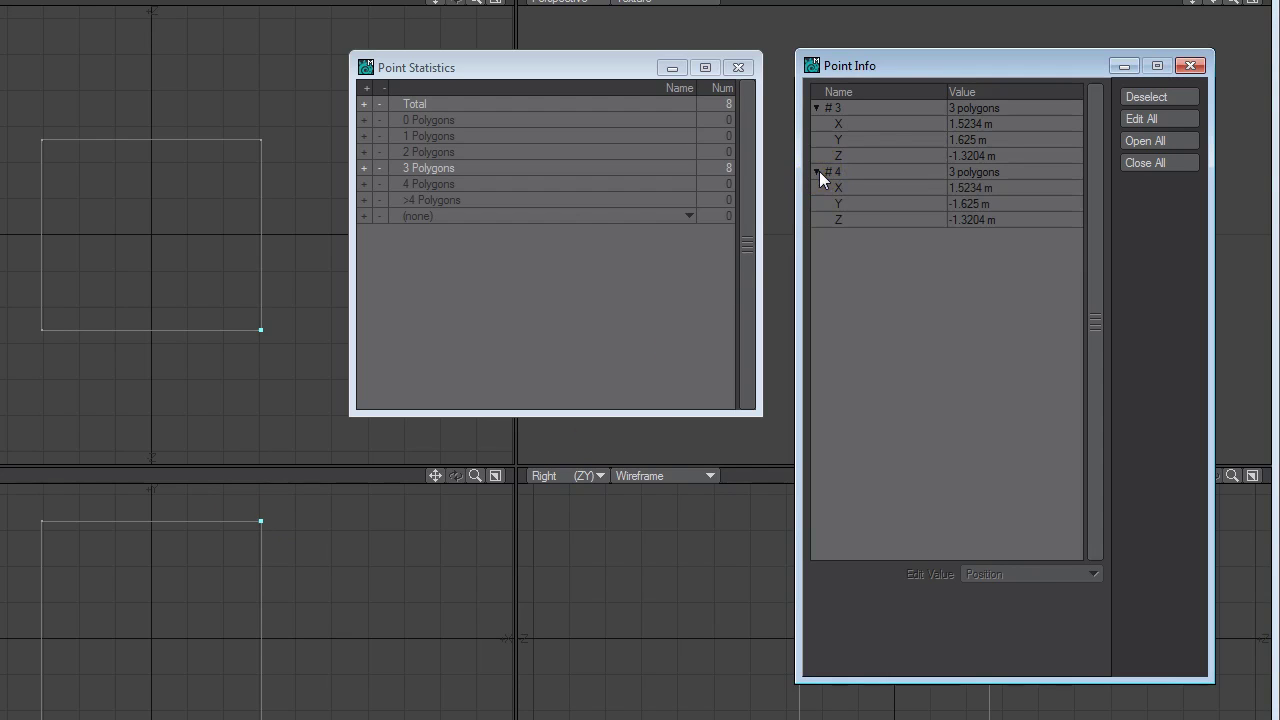
click(832, 172)
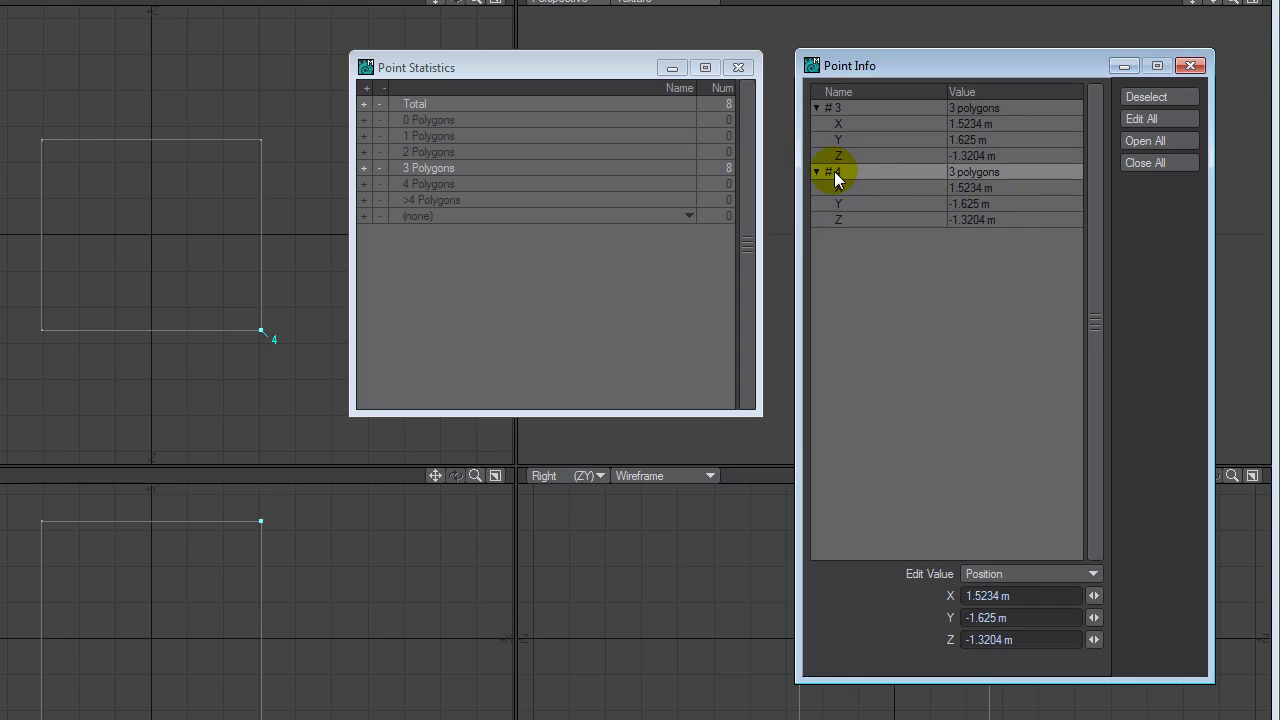
click(831, 105)
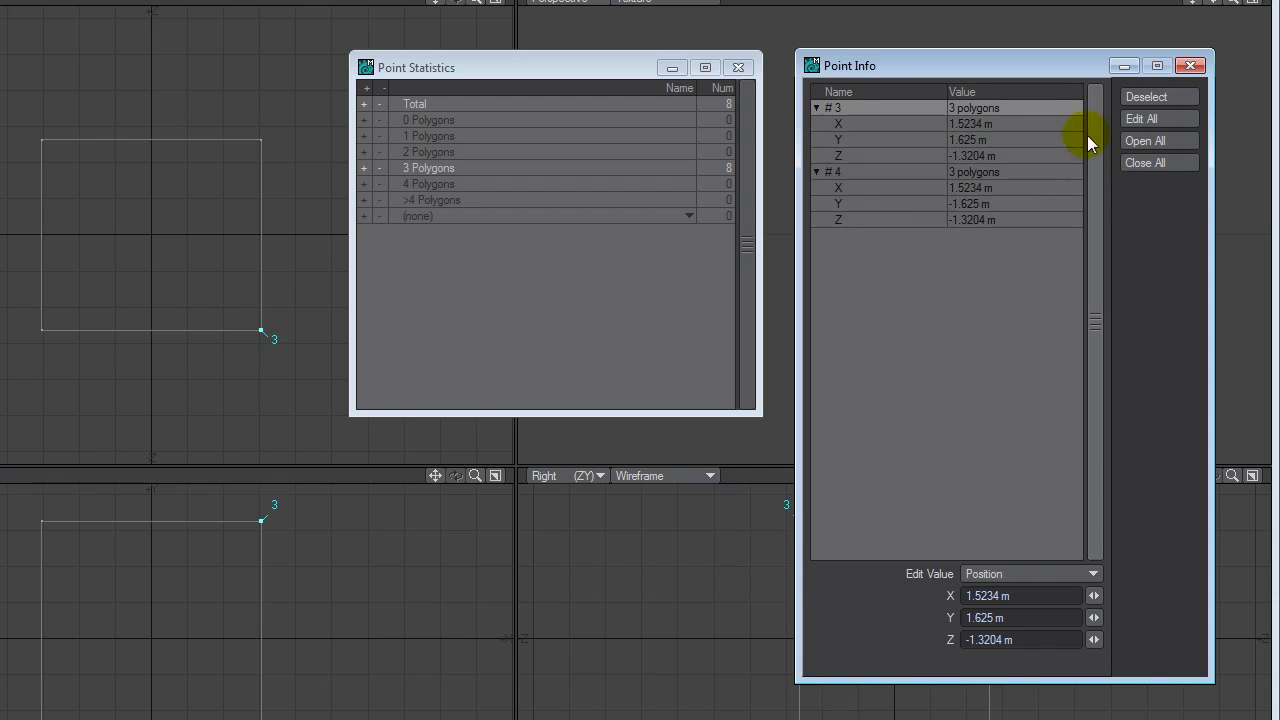
click(1192, 67)
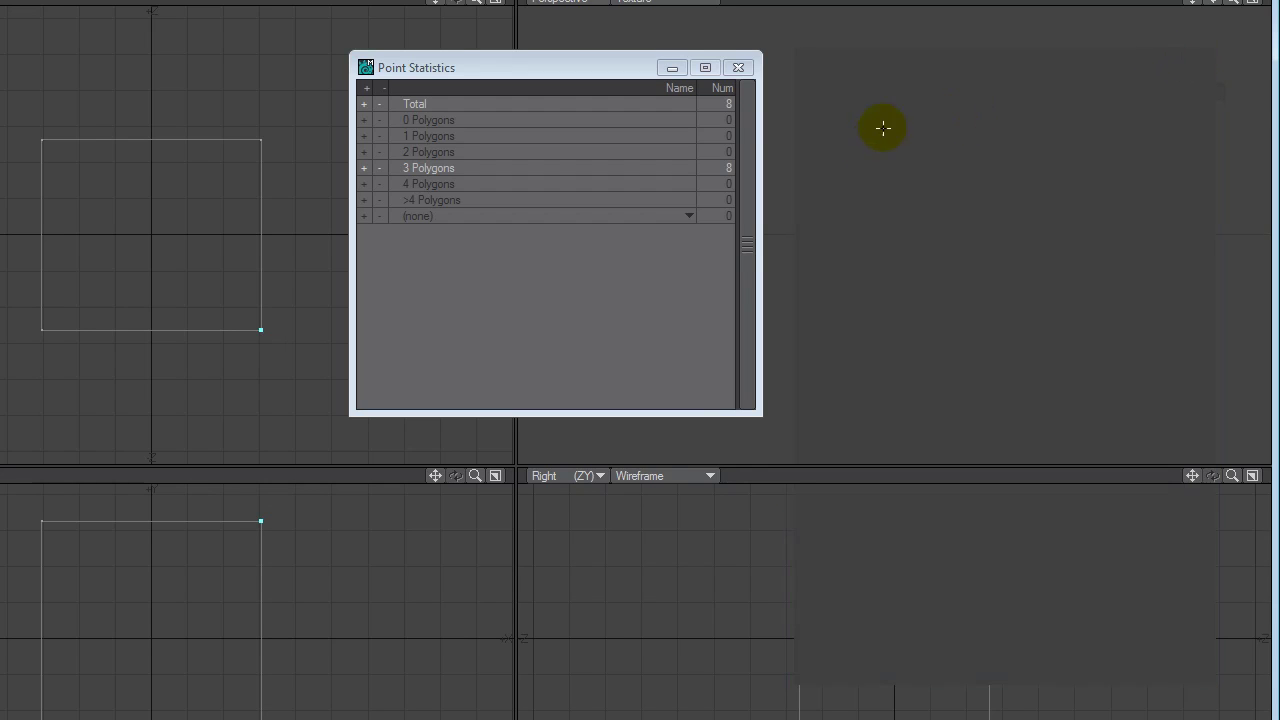
Close Point Statistics, deselect the right-side corner points, and show the Map tools for a new endomorph.
click(737, 68)
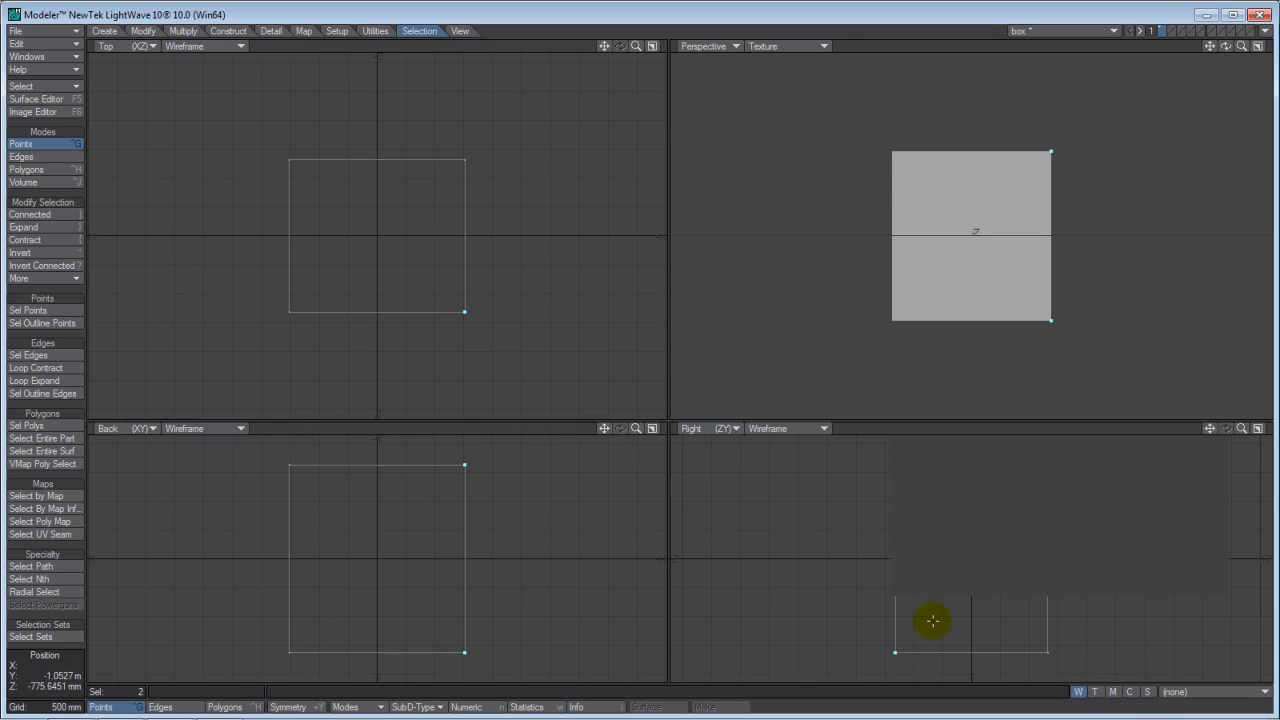
click(463, 648)
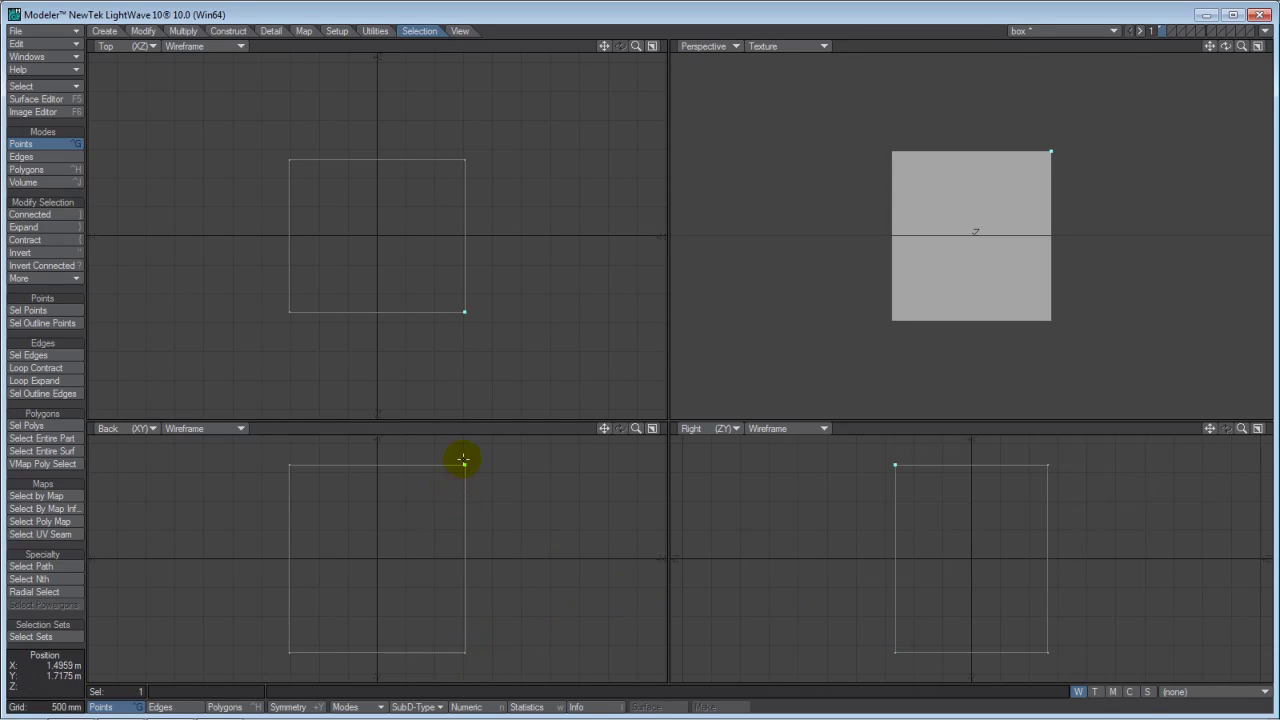
click(465, 463)
click(465, 462)
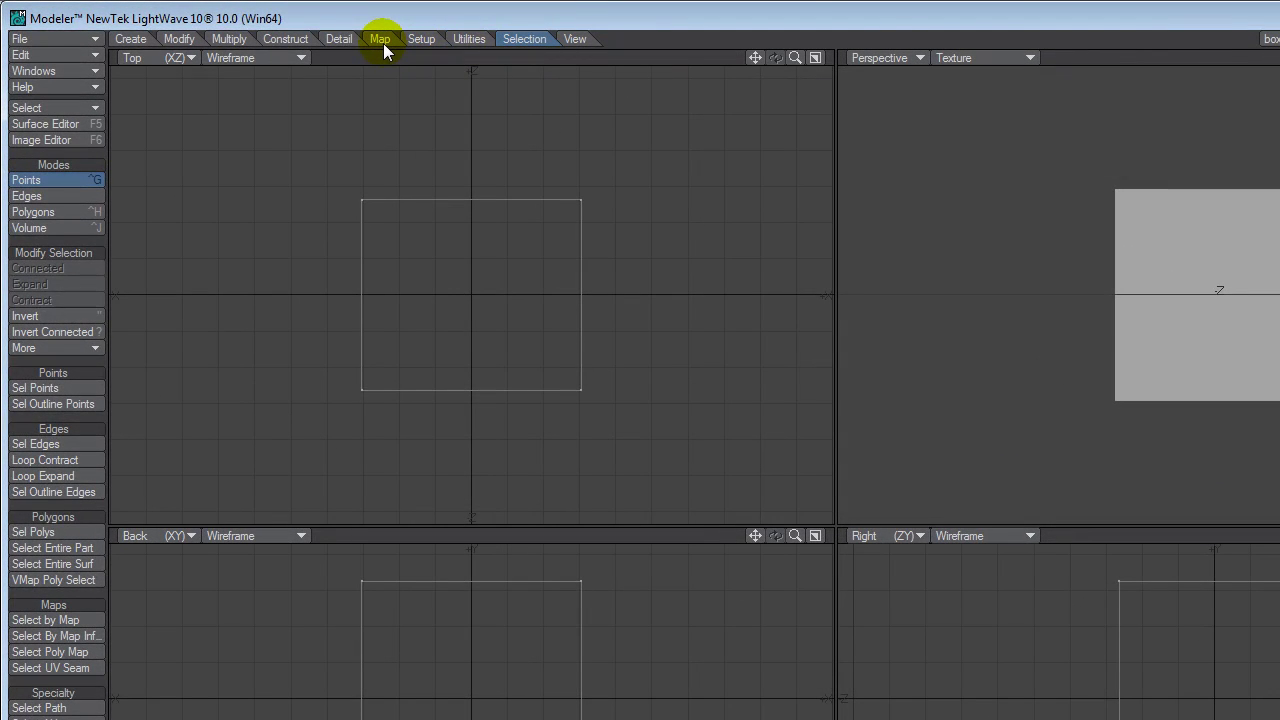
click(380, 39)
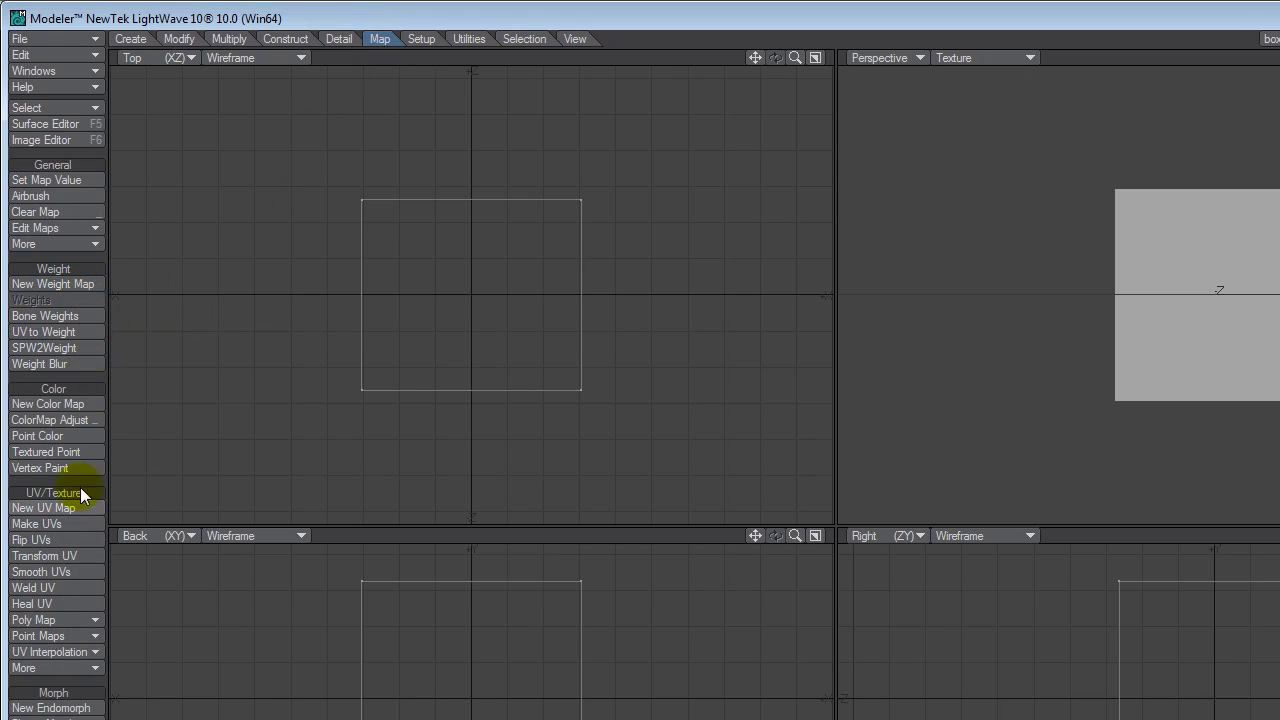
click(81, 706)
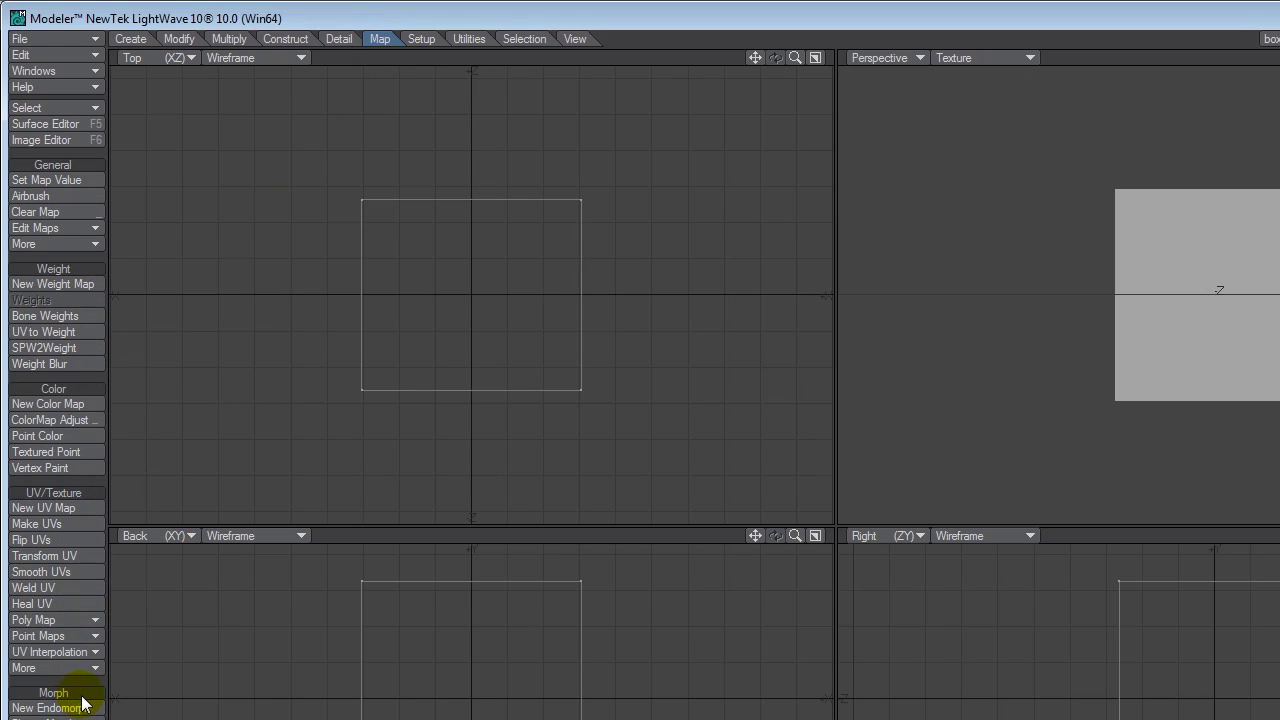